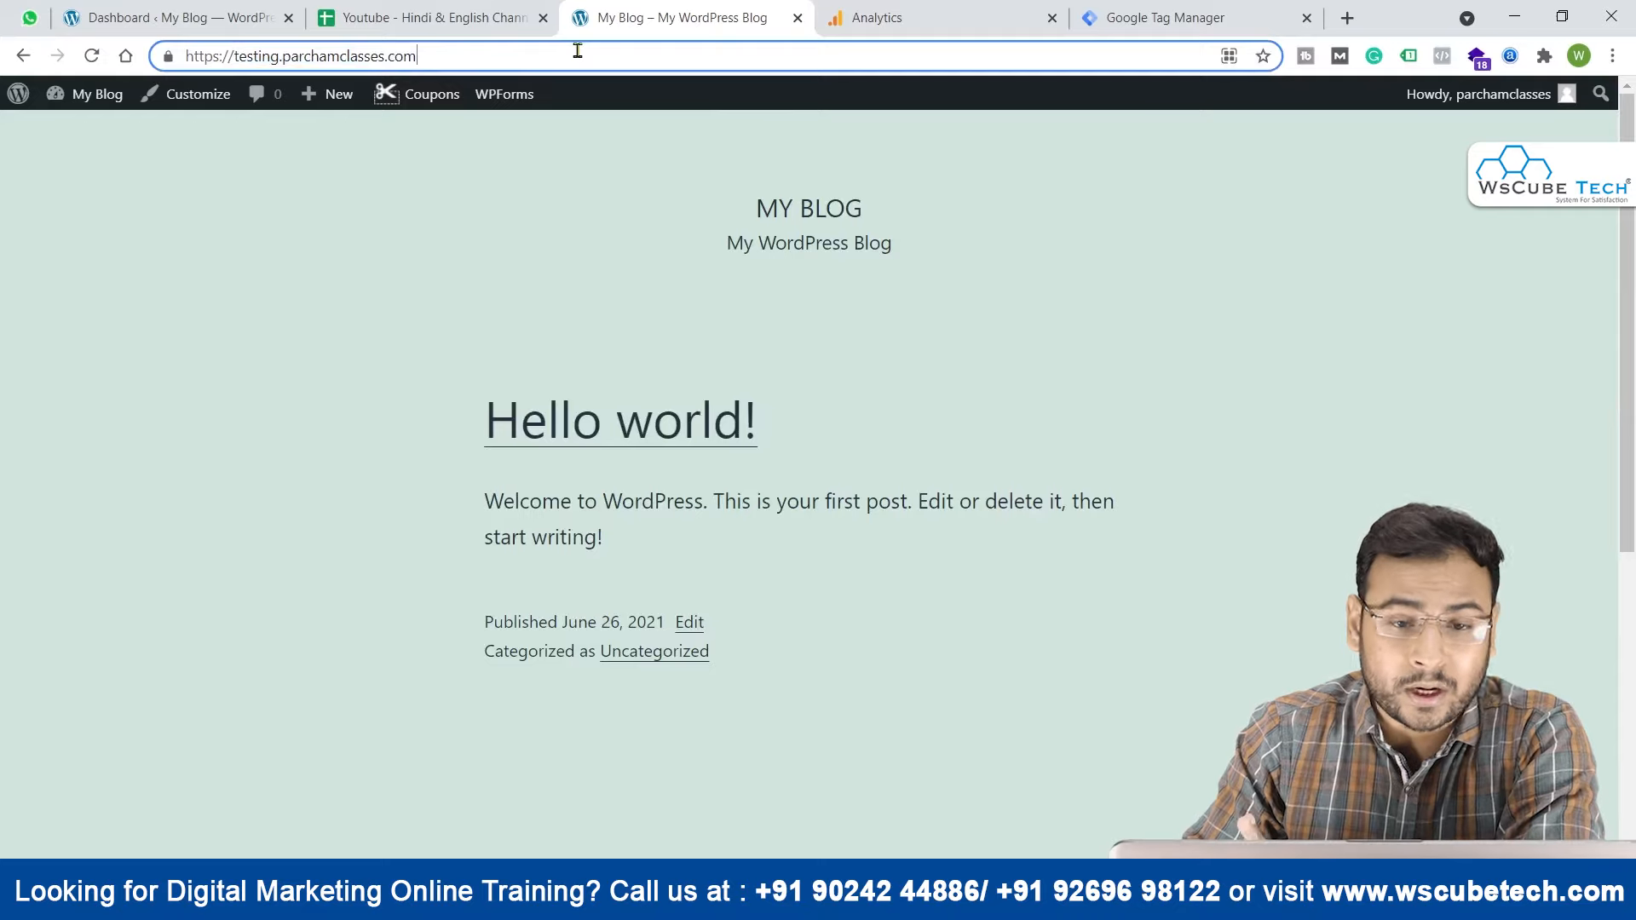
Step: Review the testing blog's web address, the parchamclassesga4 Tag Manager workspace and the account signed in to Google Analytics
triple_click(578, 51)
triple_click(577, 51)
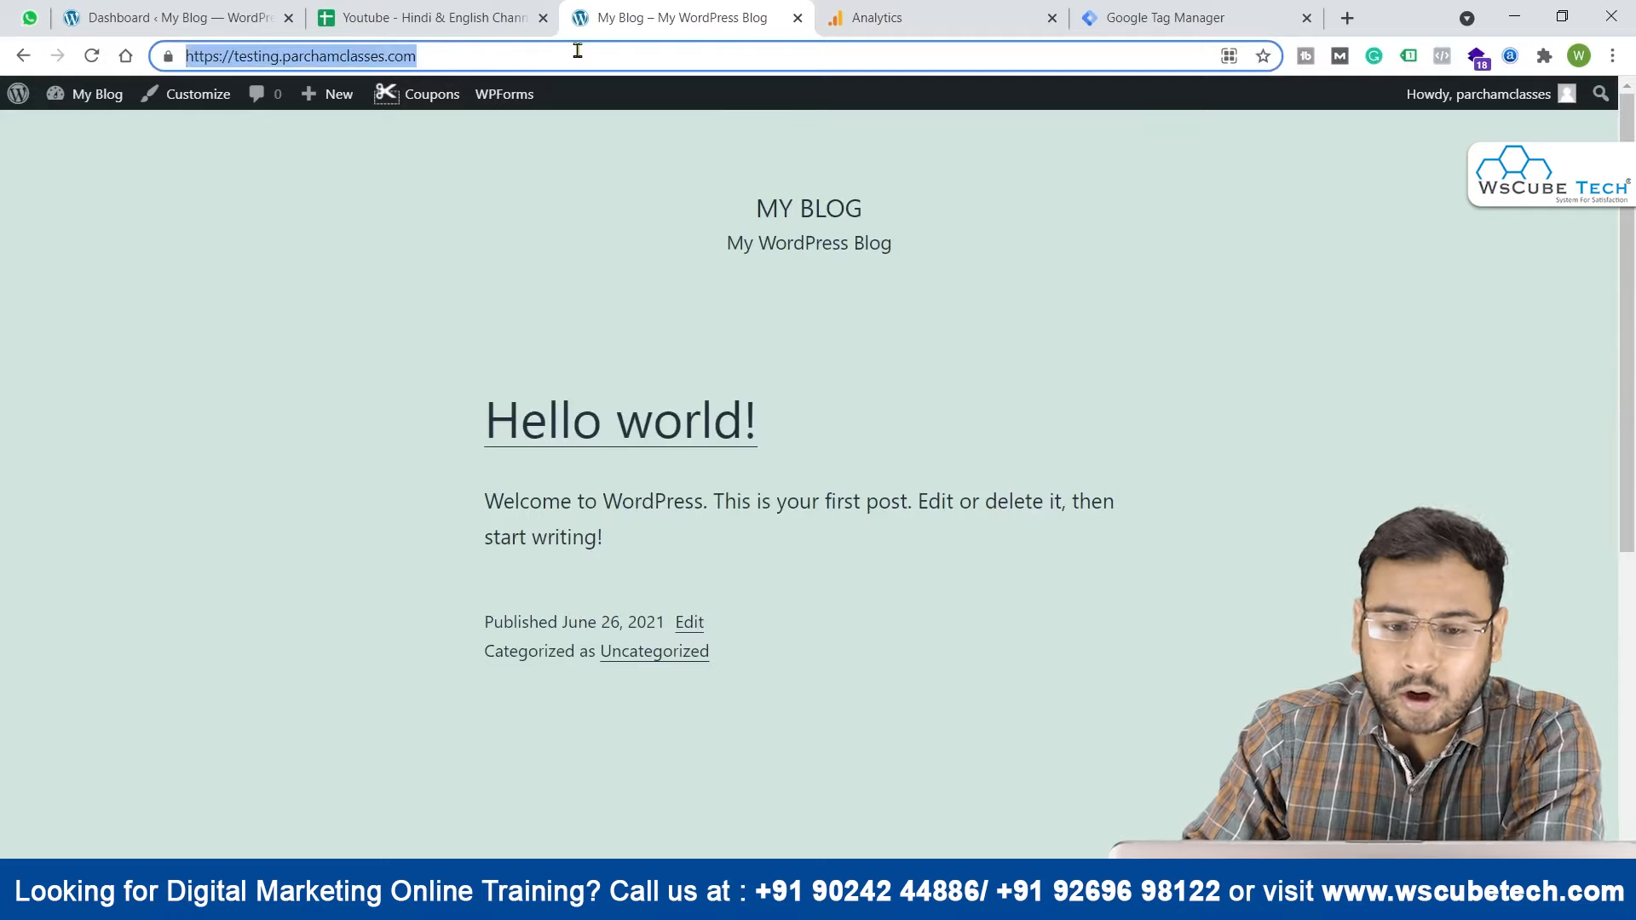
triple_click(577, 51)
left_click(1130, 17)
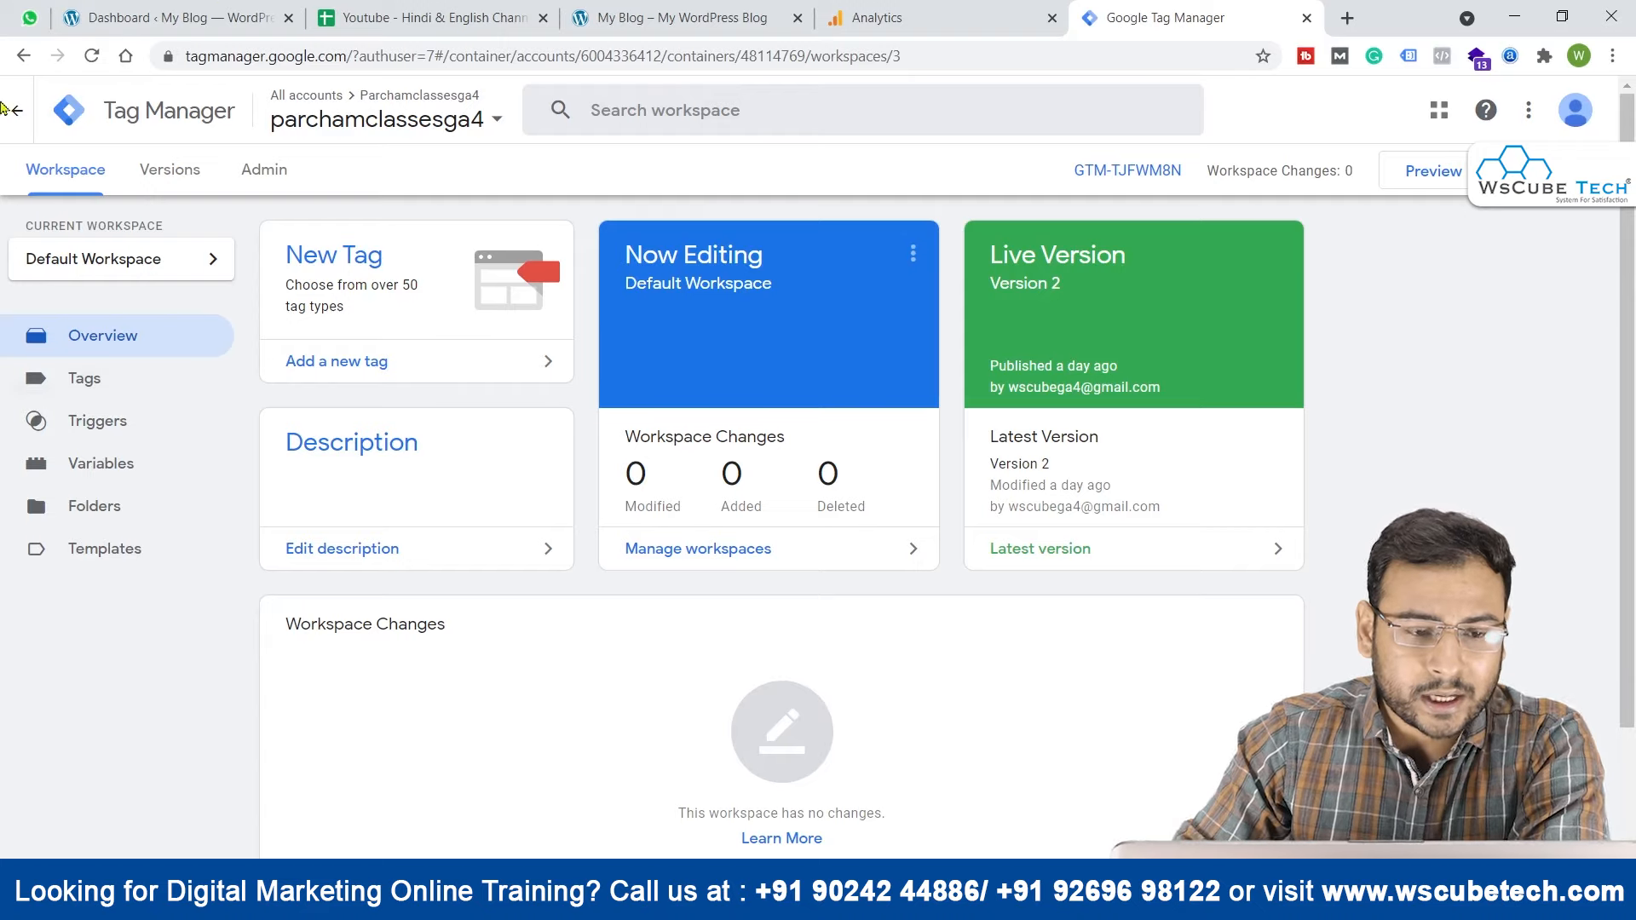
left_click(905, 15)
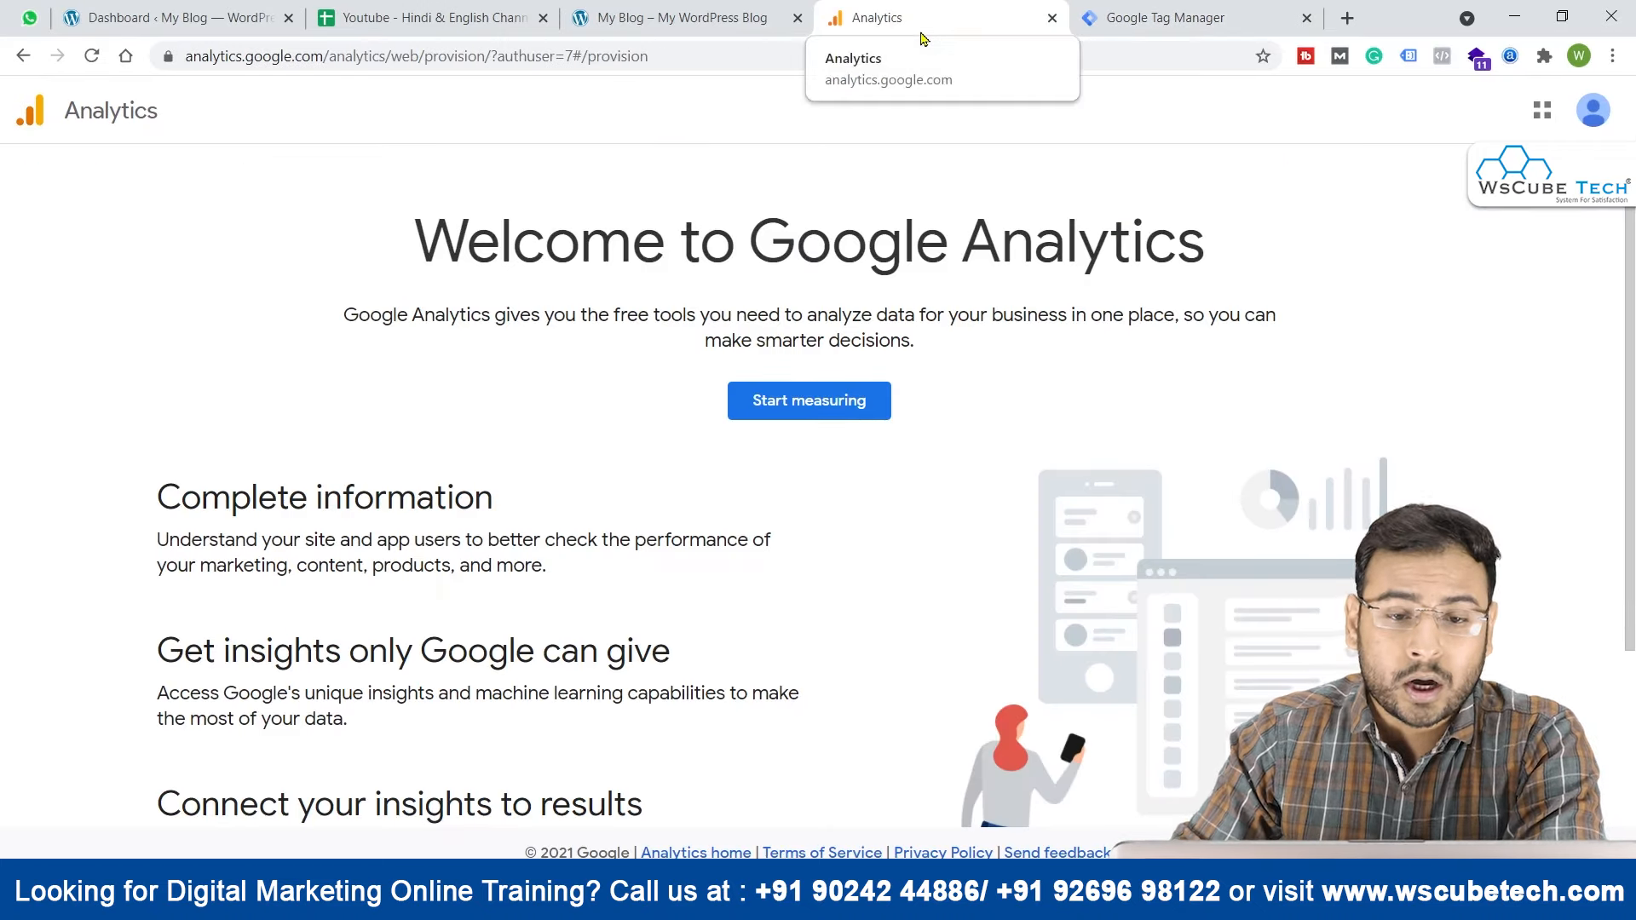
left_click(673, 17)
left_click(348, 69)
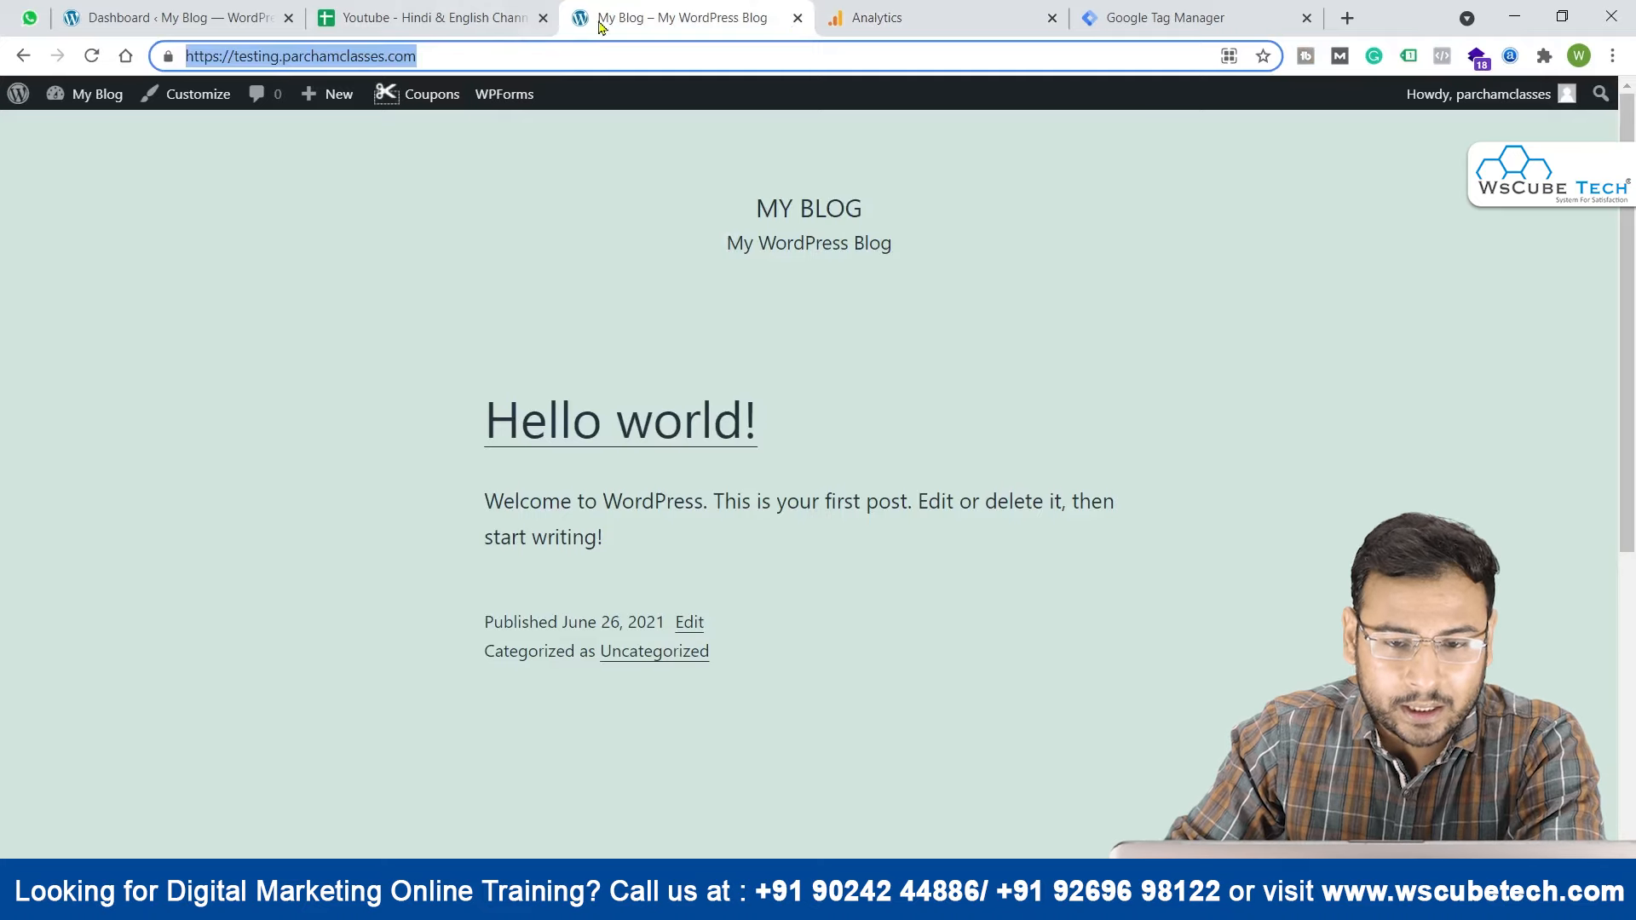
left_click(883, 17)
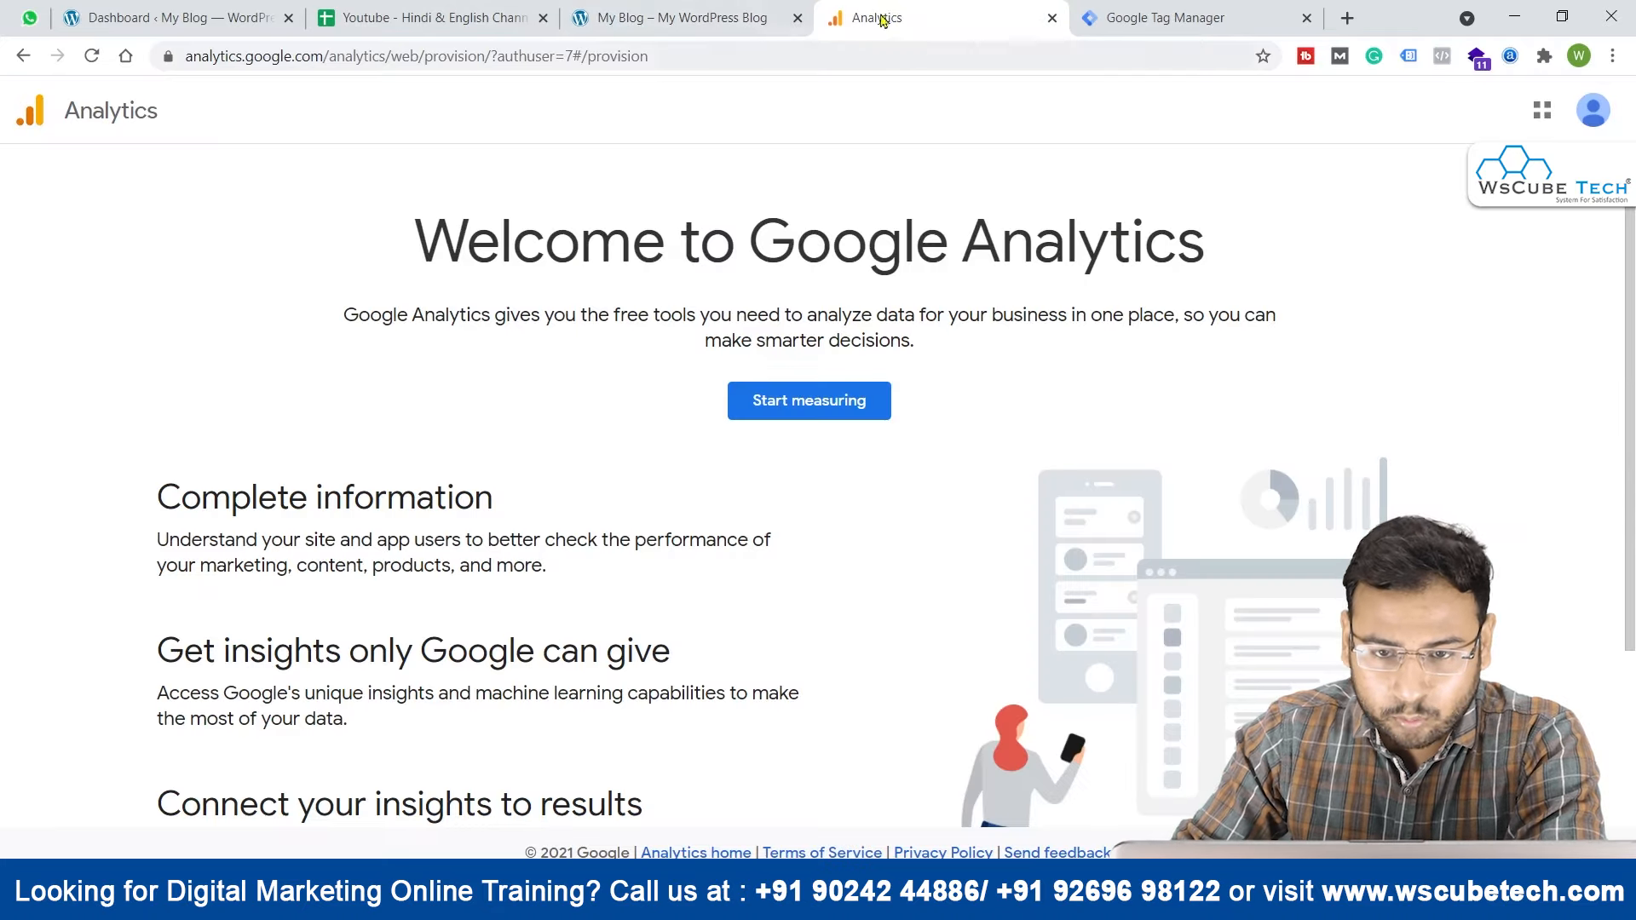
left_click(1592, 112)
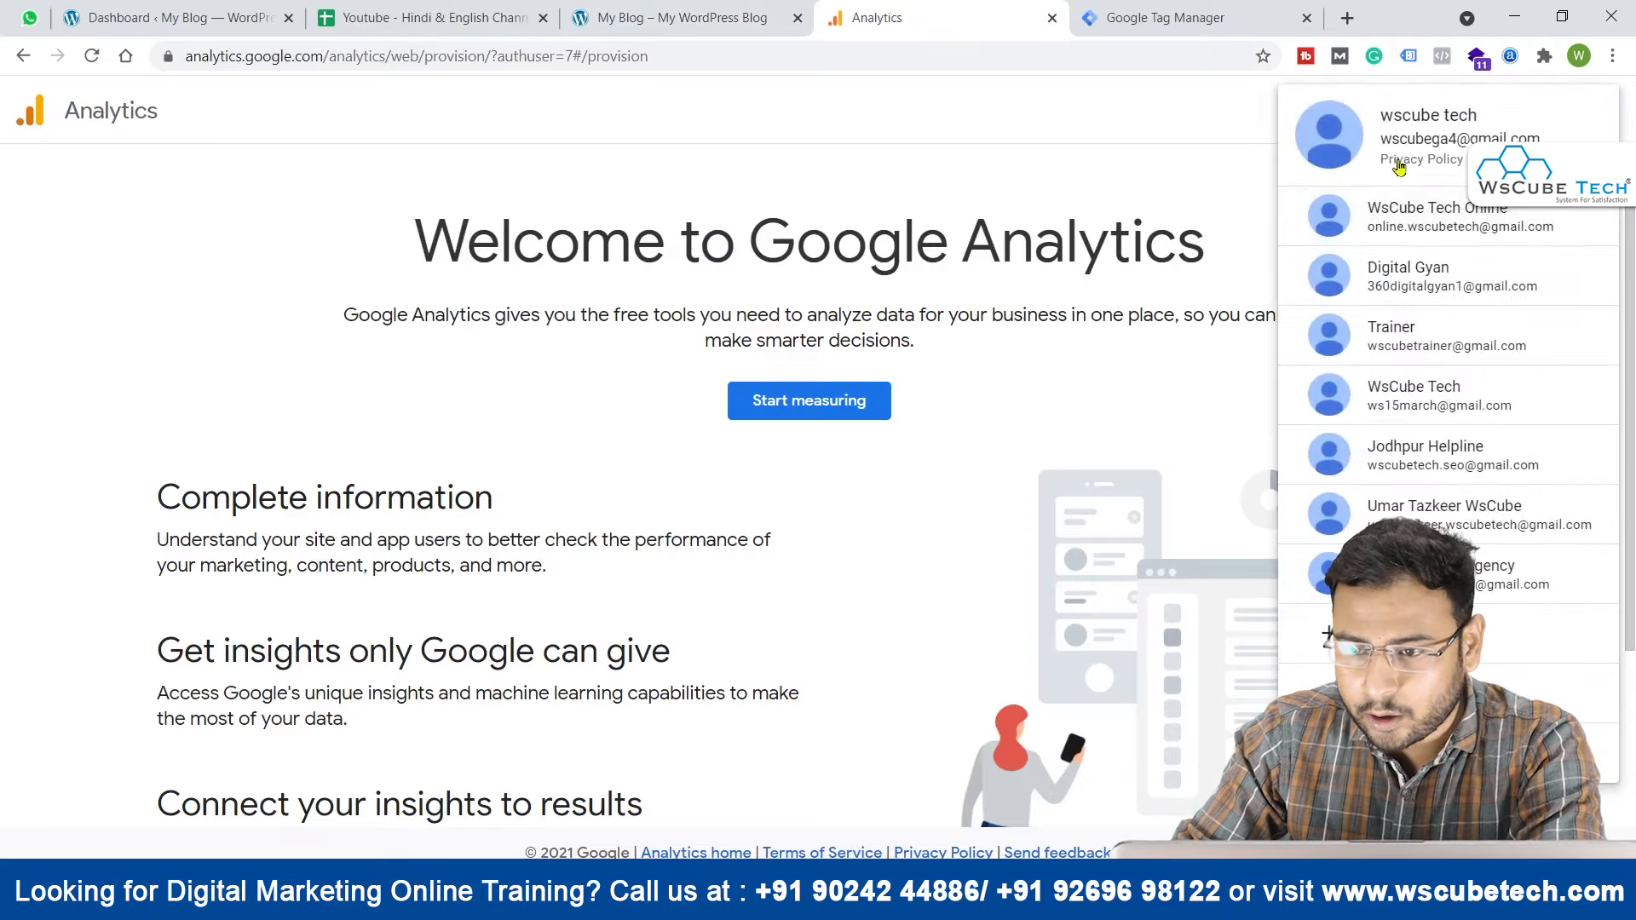
left_click(1168, 153)
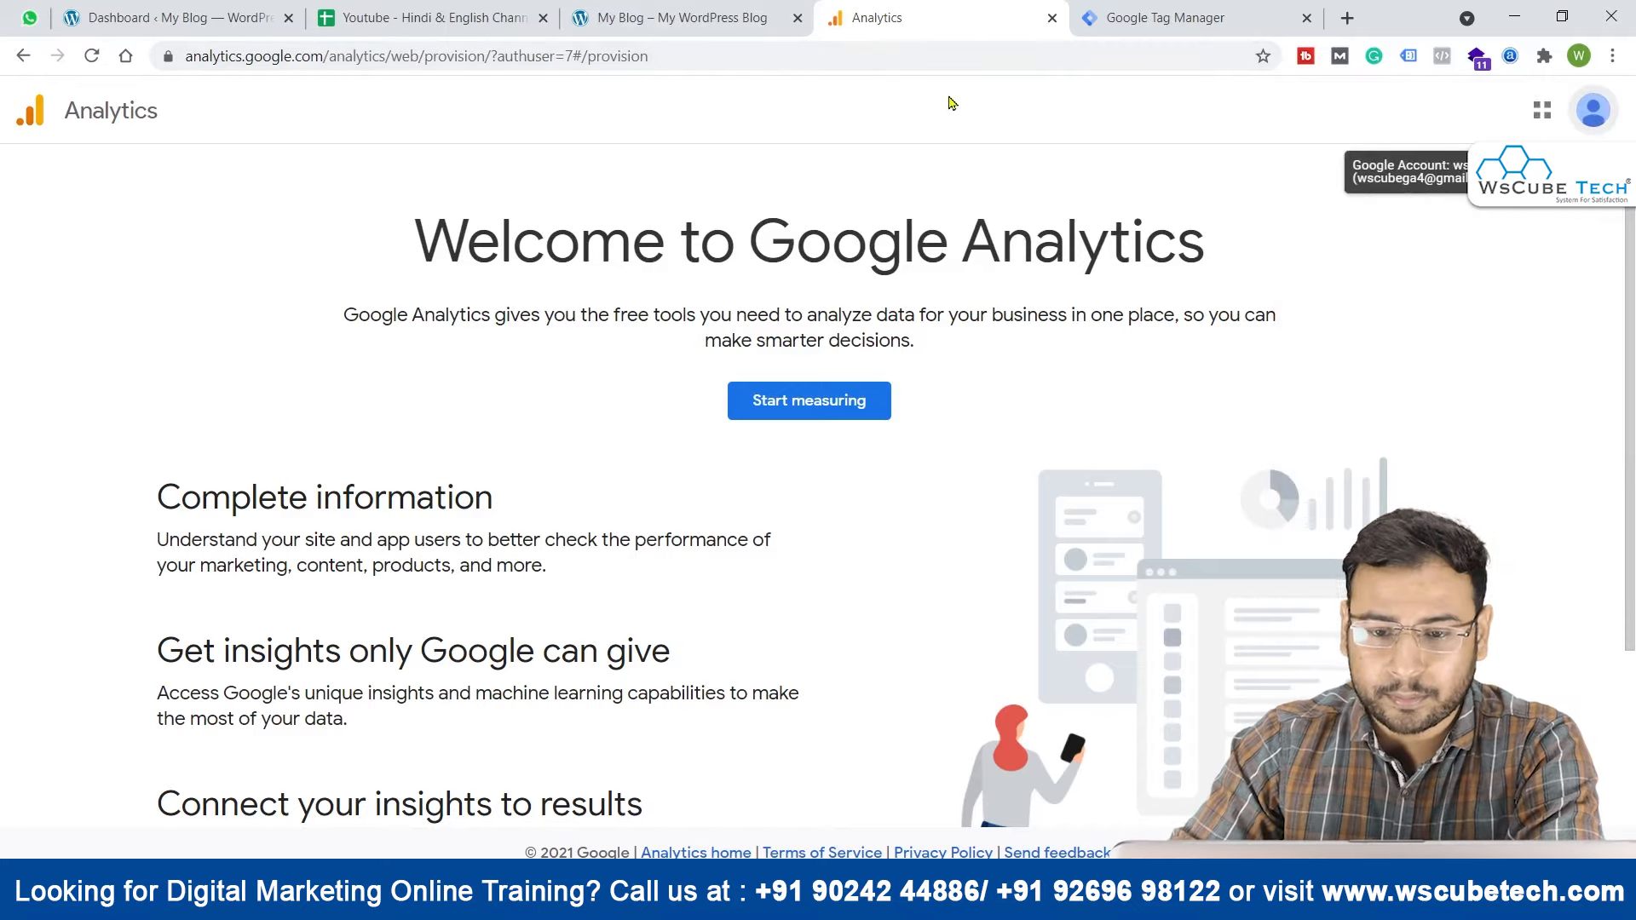
Step: Start setting up a new Analytics account named "Demo Account" and continue to the property setup
left_click(845, 400)
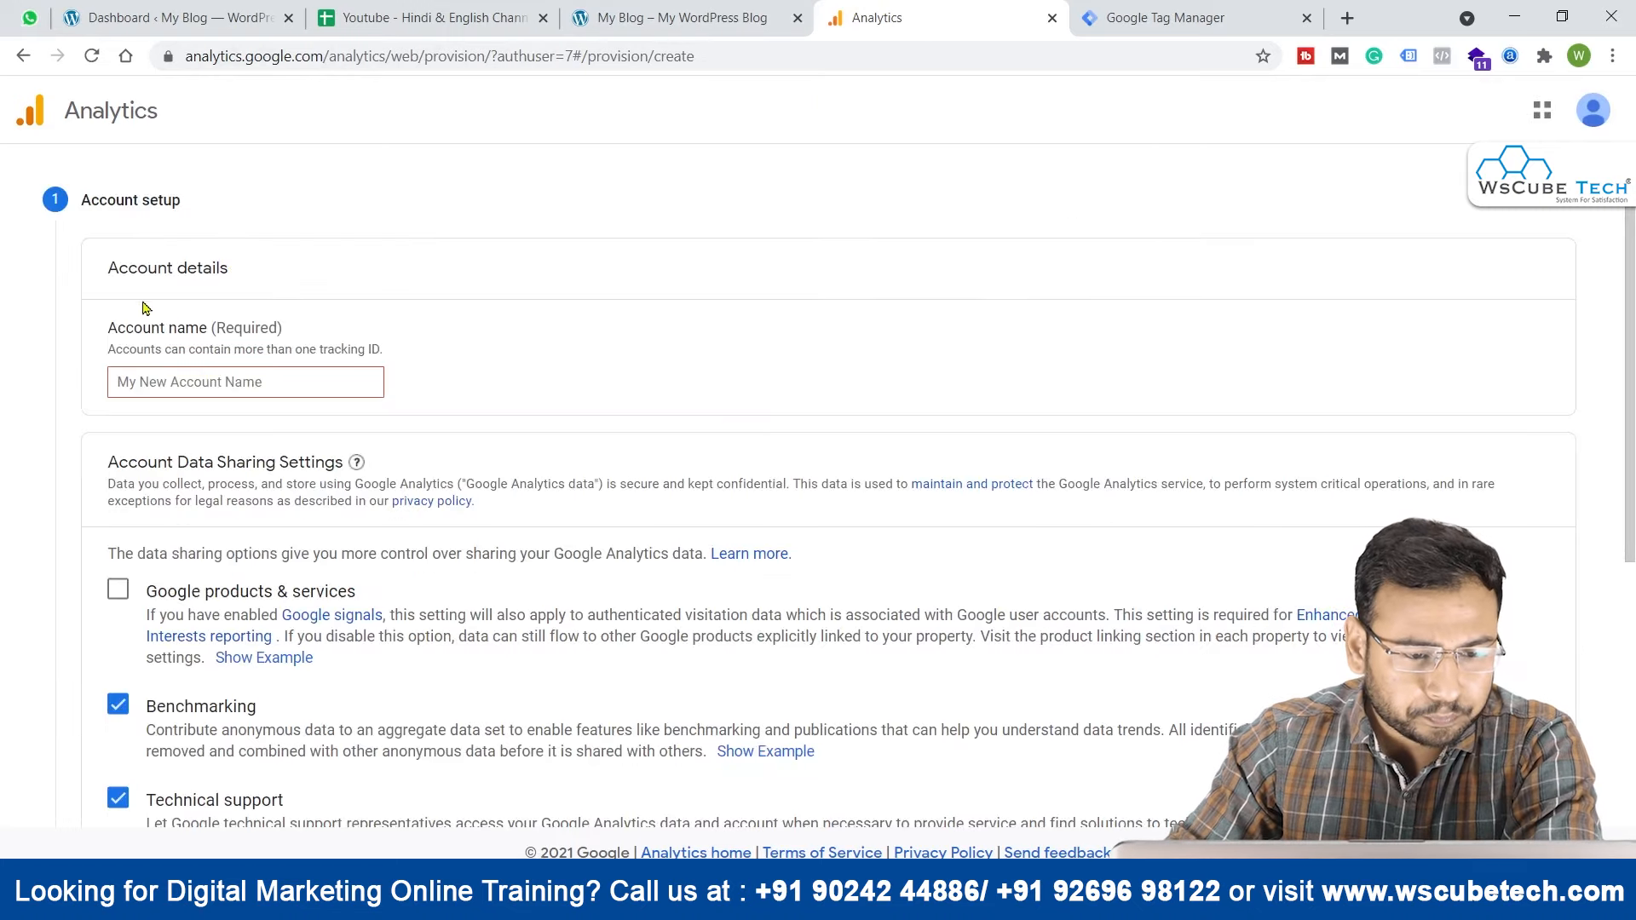
left_click(166, 375)
type("Demo Account")
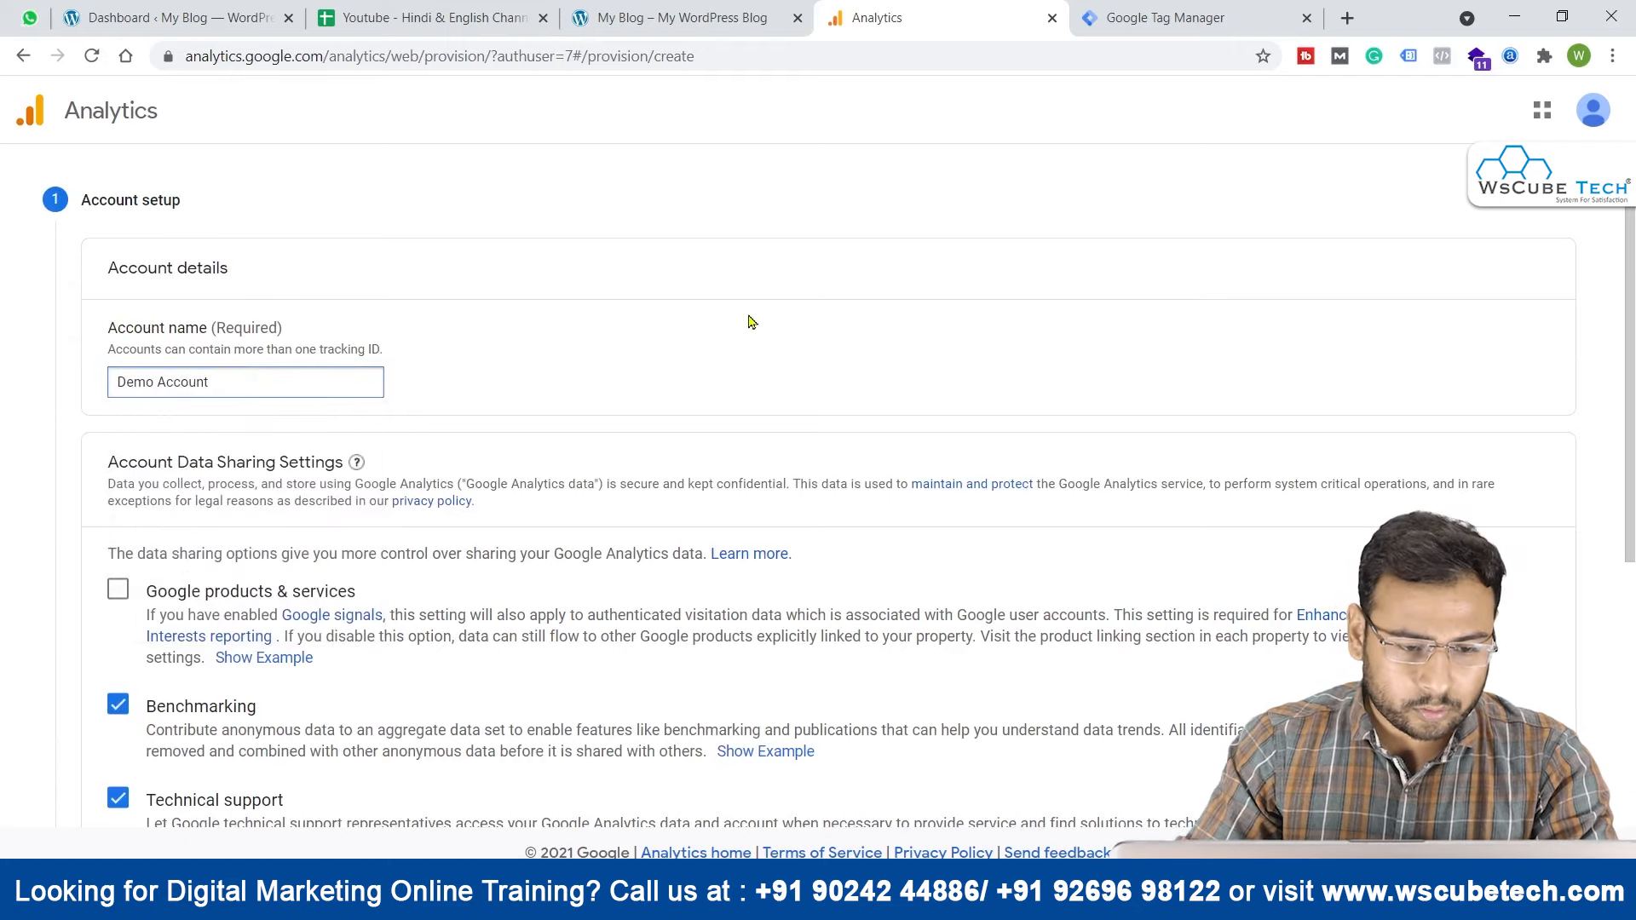
scroll(453, 358, "down", 5)
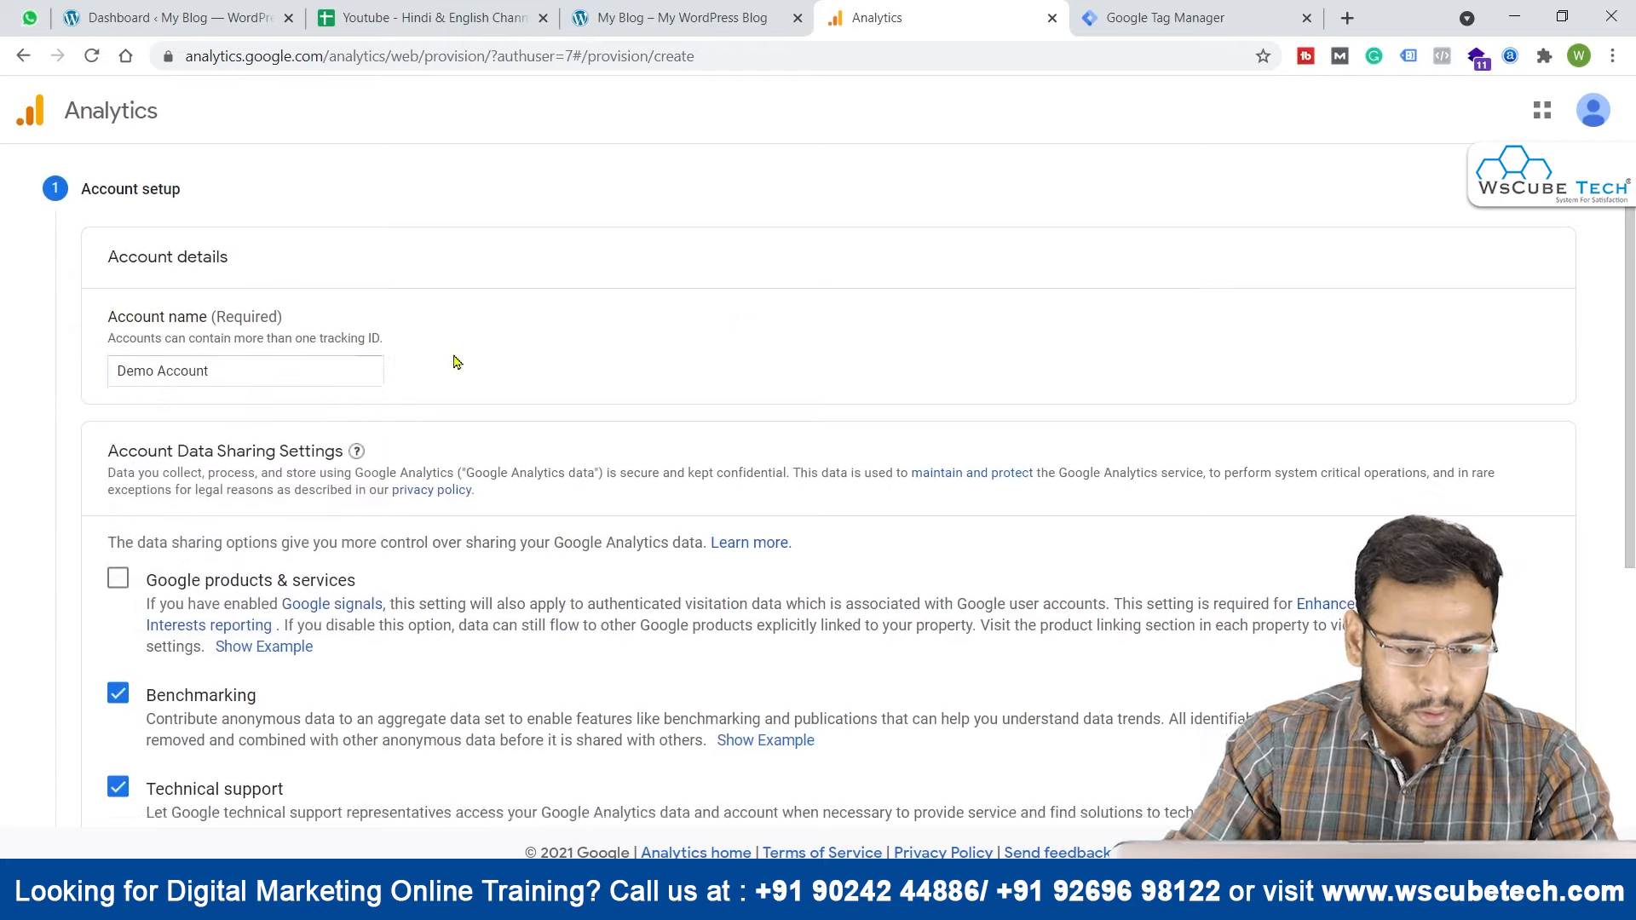
left_click(122, 630)
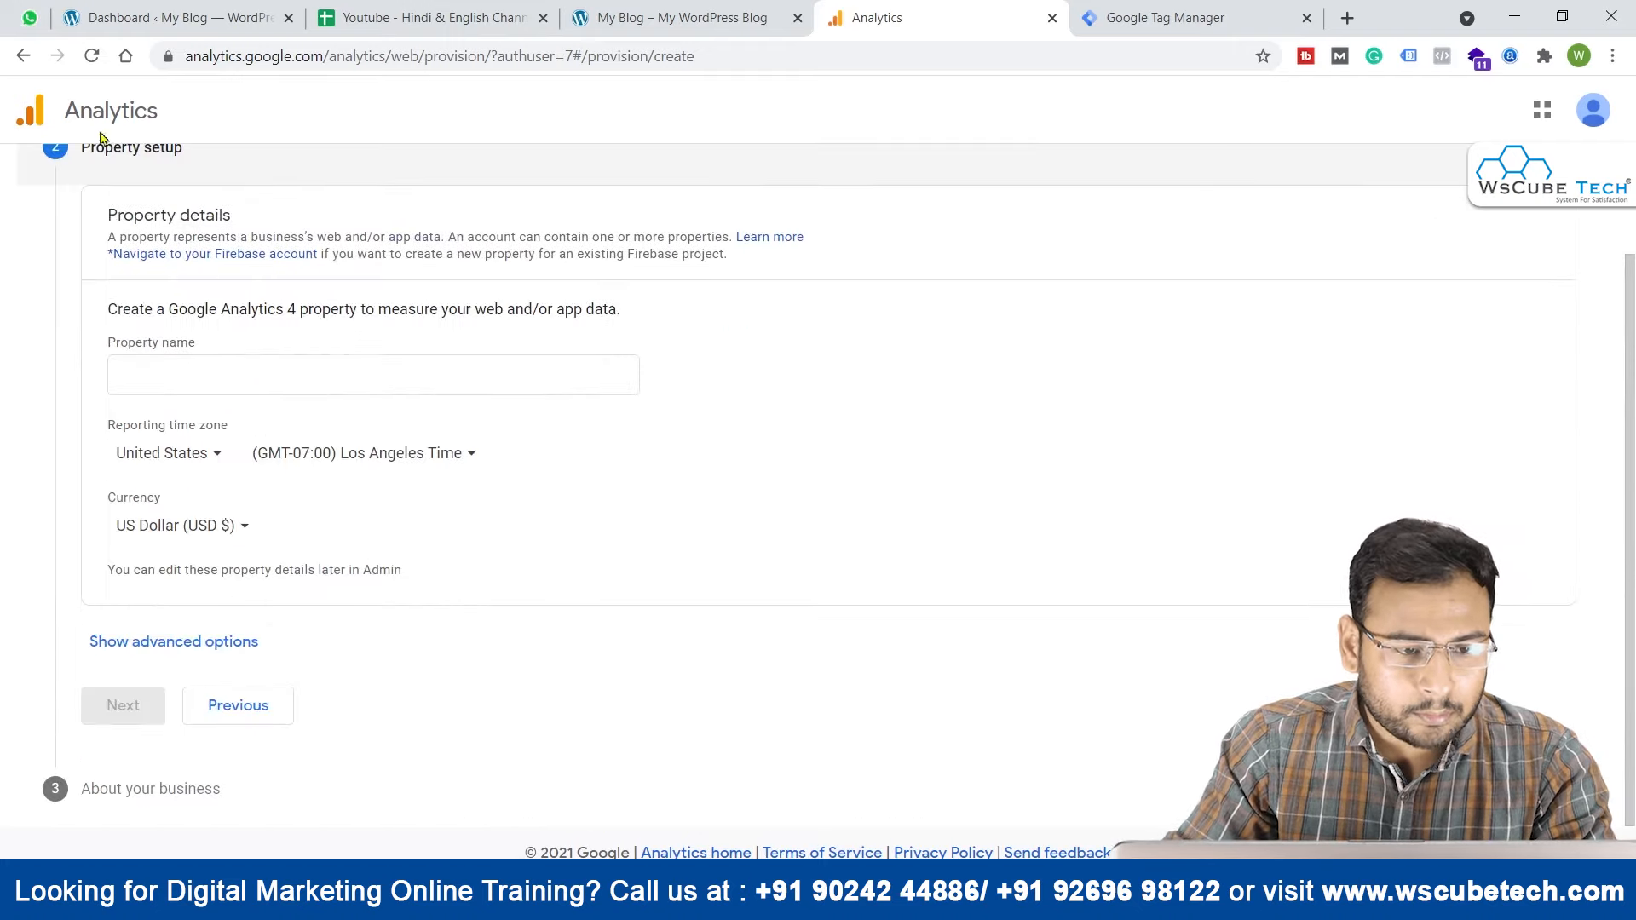
Step: Name the new Google Analytics 4 property "Testing Parcham Classes"
scroll(339, 230, "up", 2)
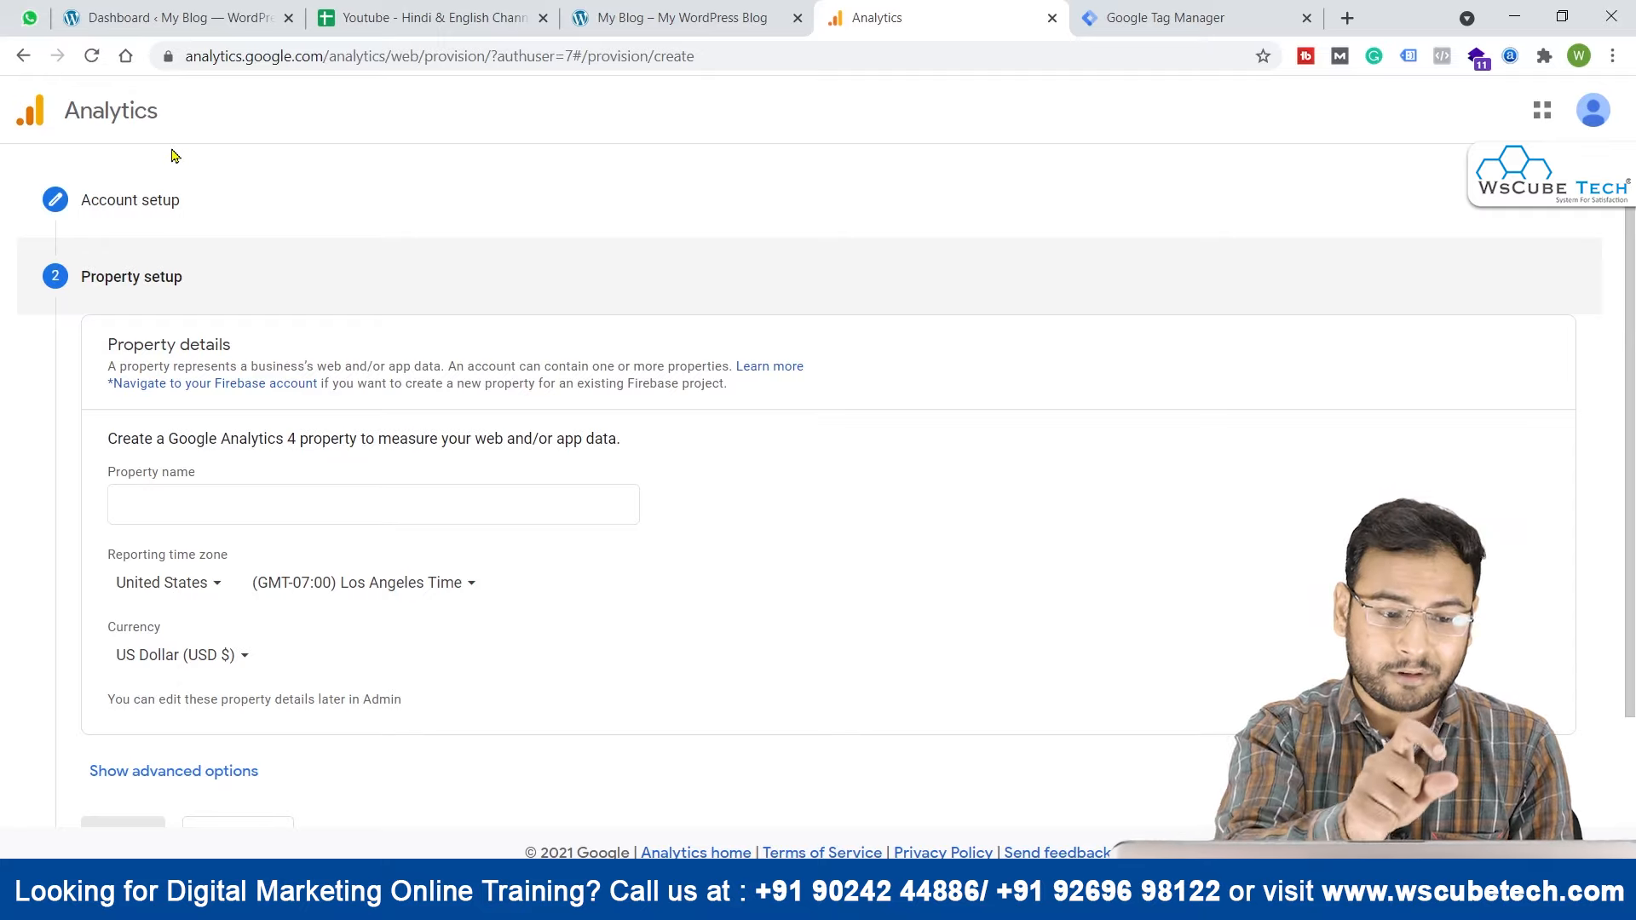
left_click(370, 495)
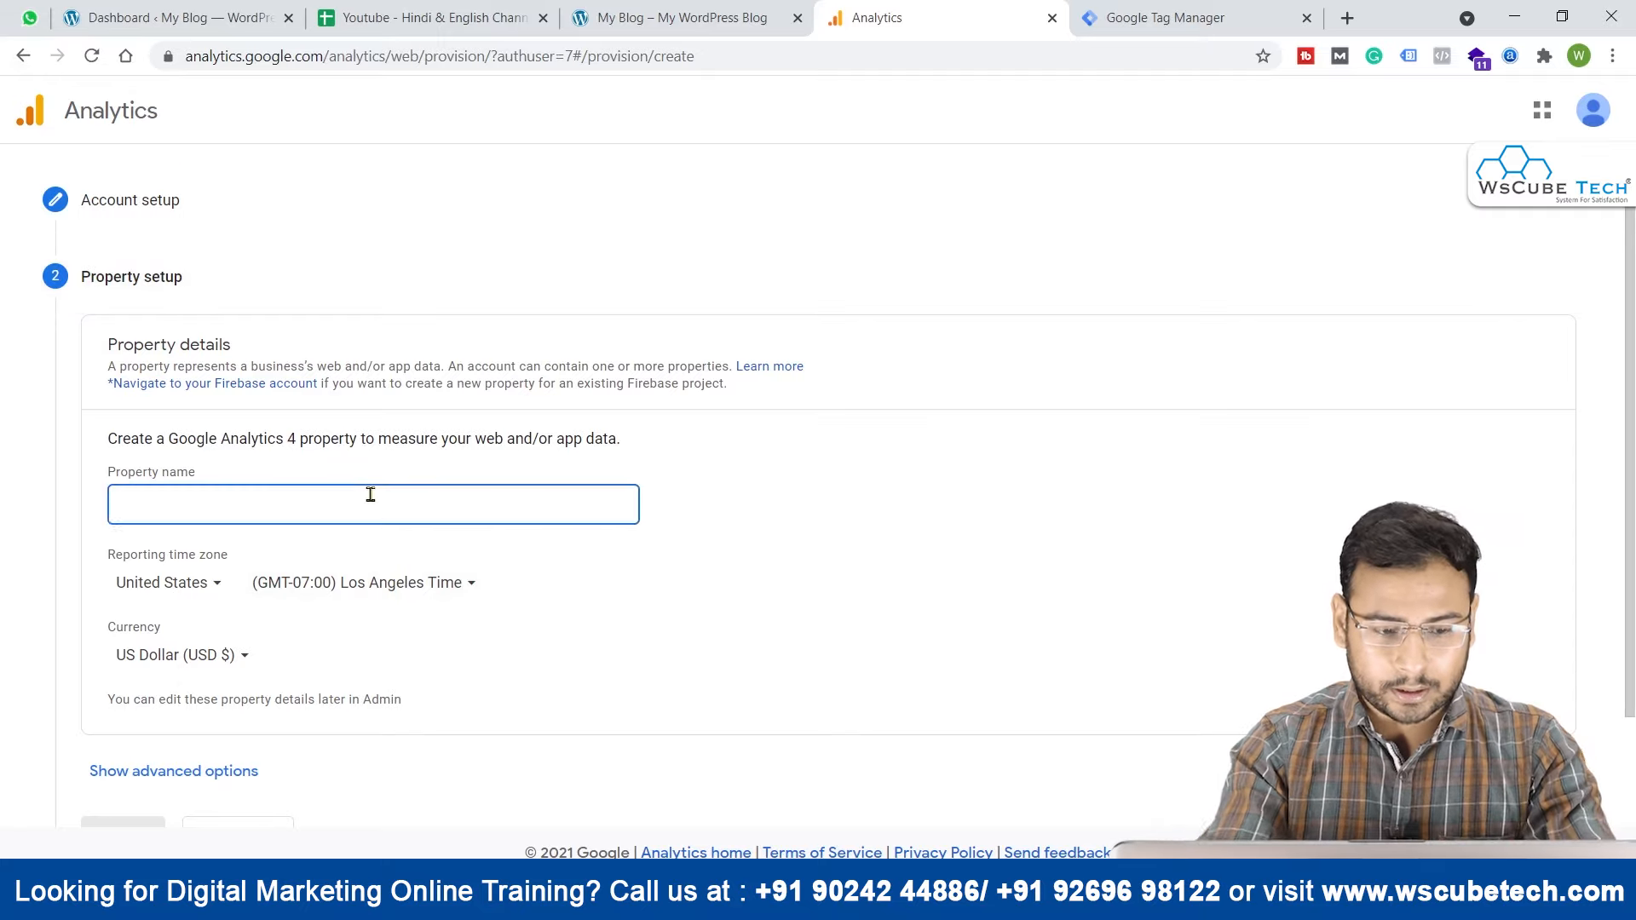
type("test")
key("BackSpace")
key("BackSpace")
key("BackSpace")
key("BackSpace")
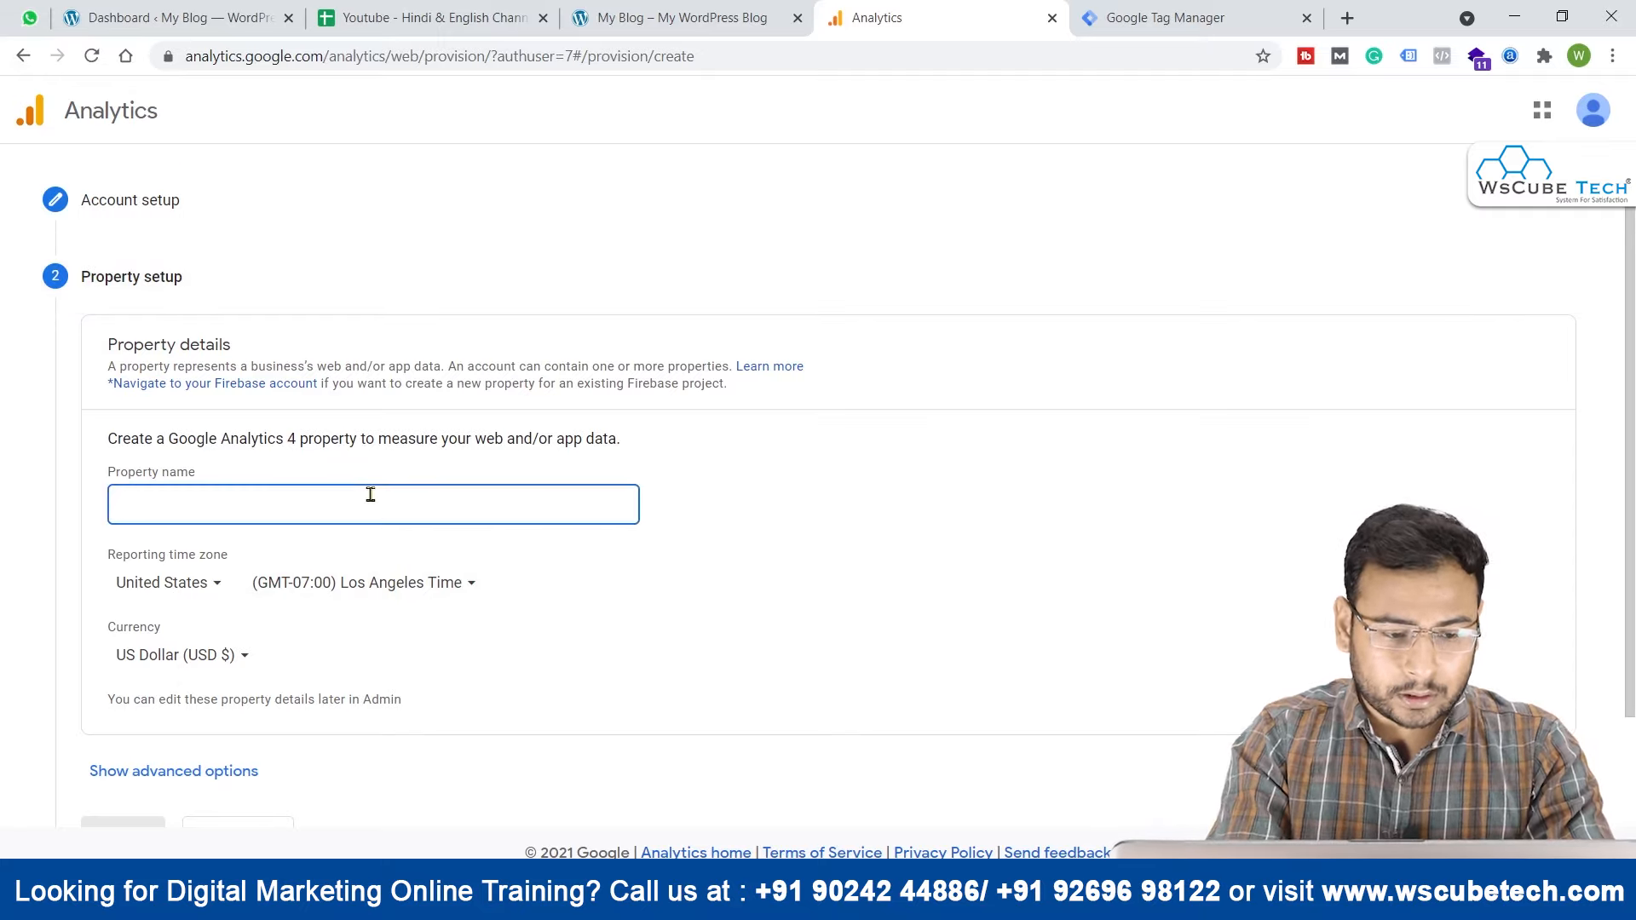
type("Testing Parcha")
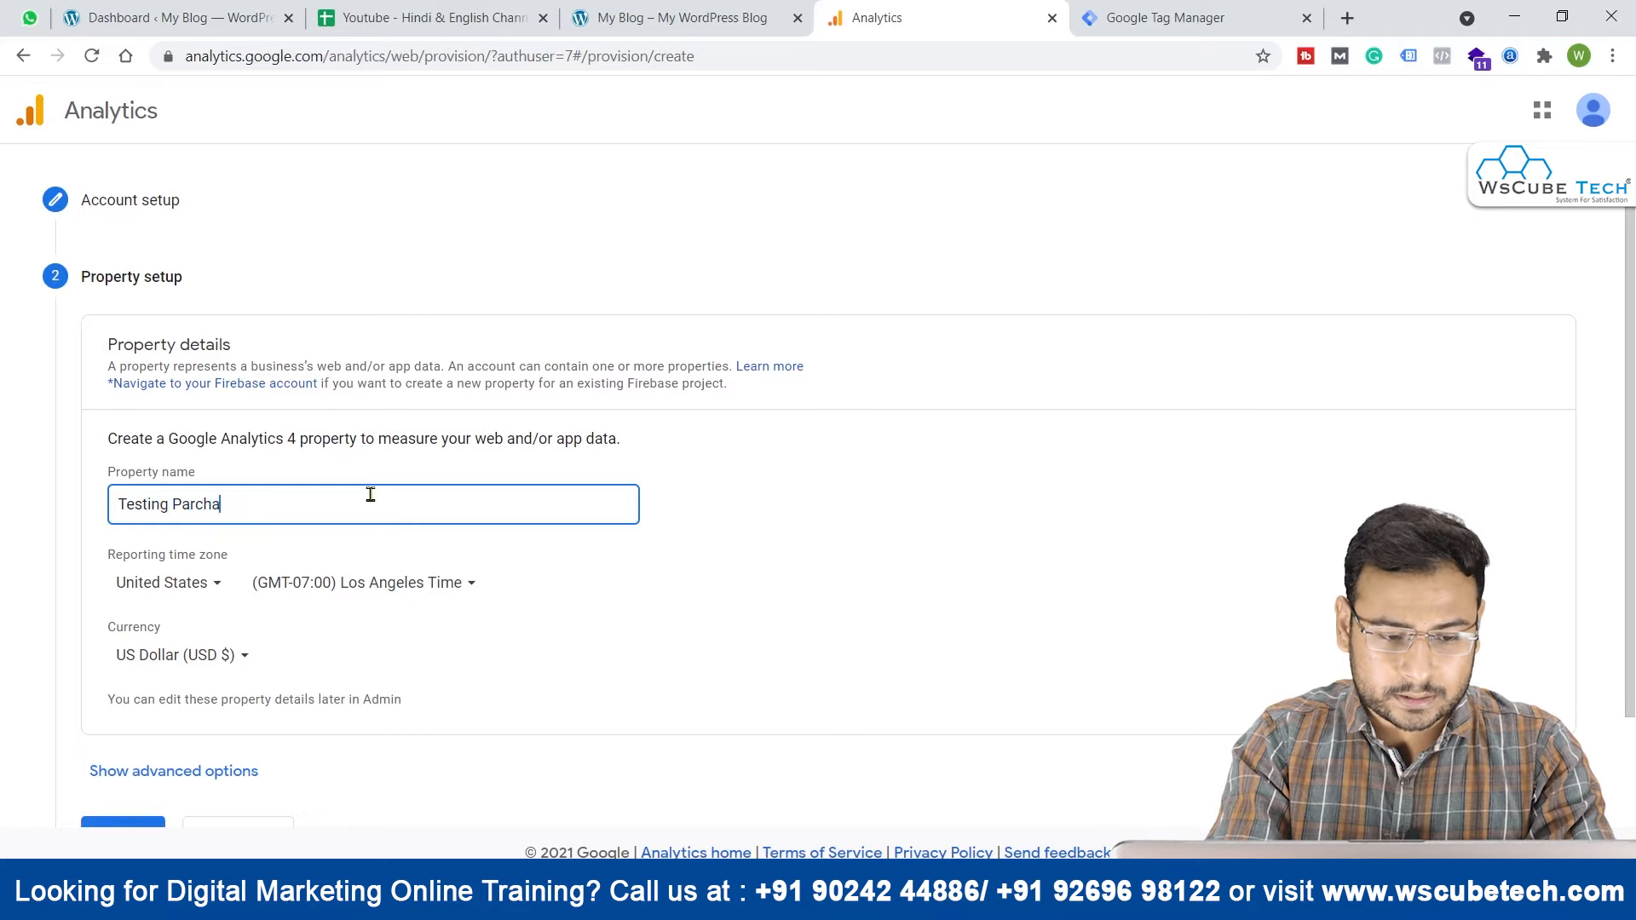
type("m Classes")
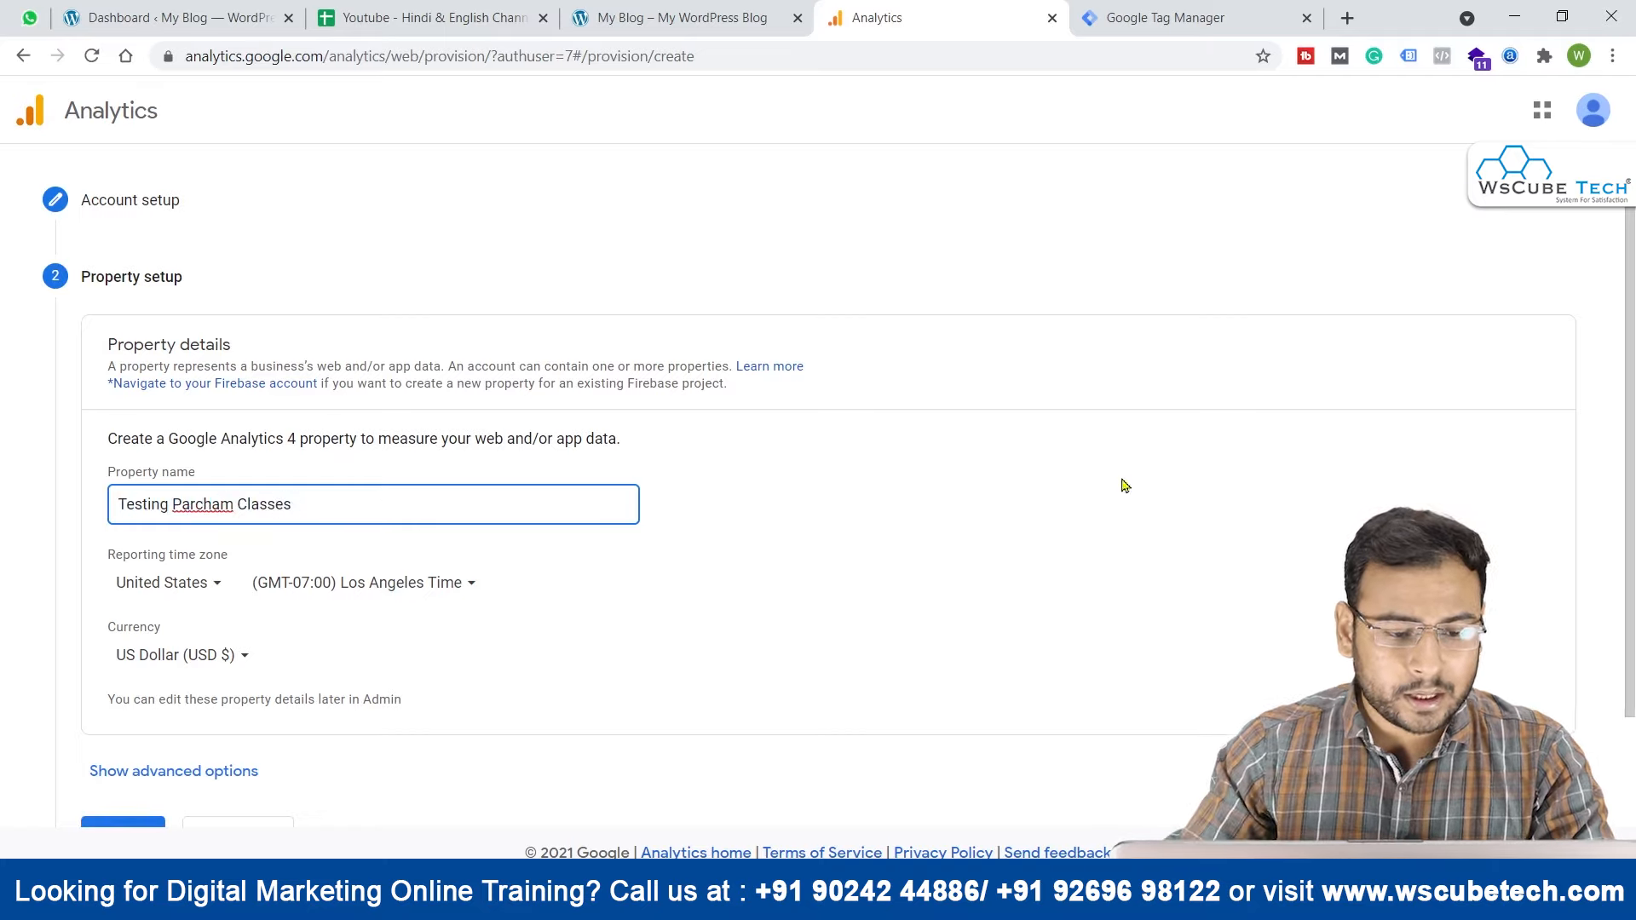
left_click(937, 438)
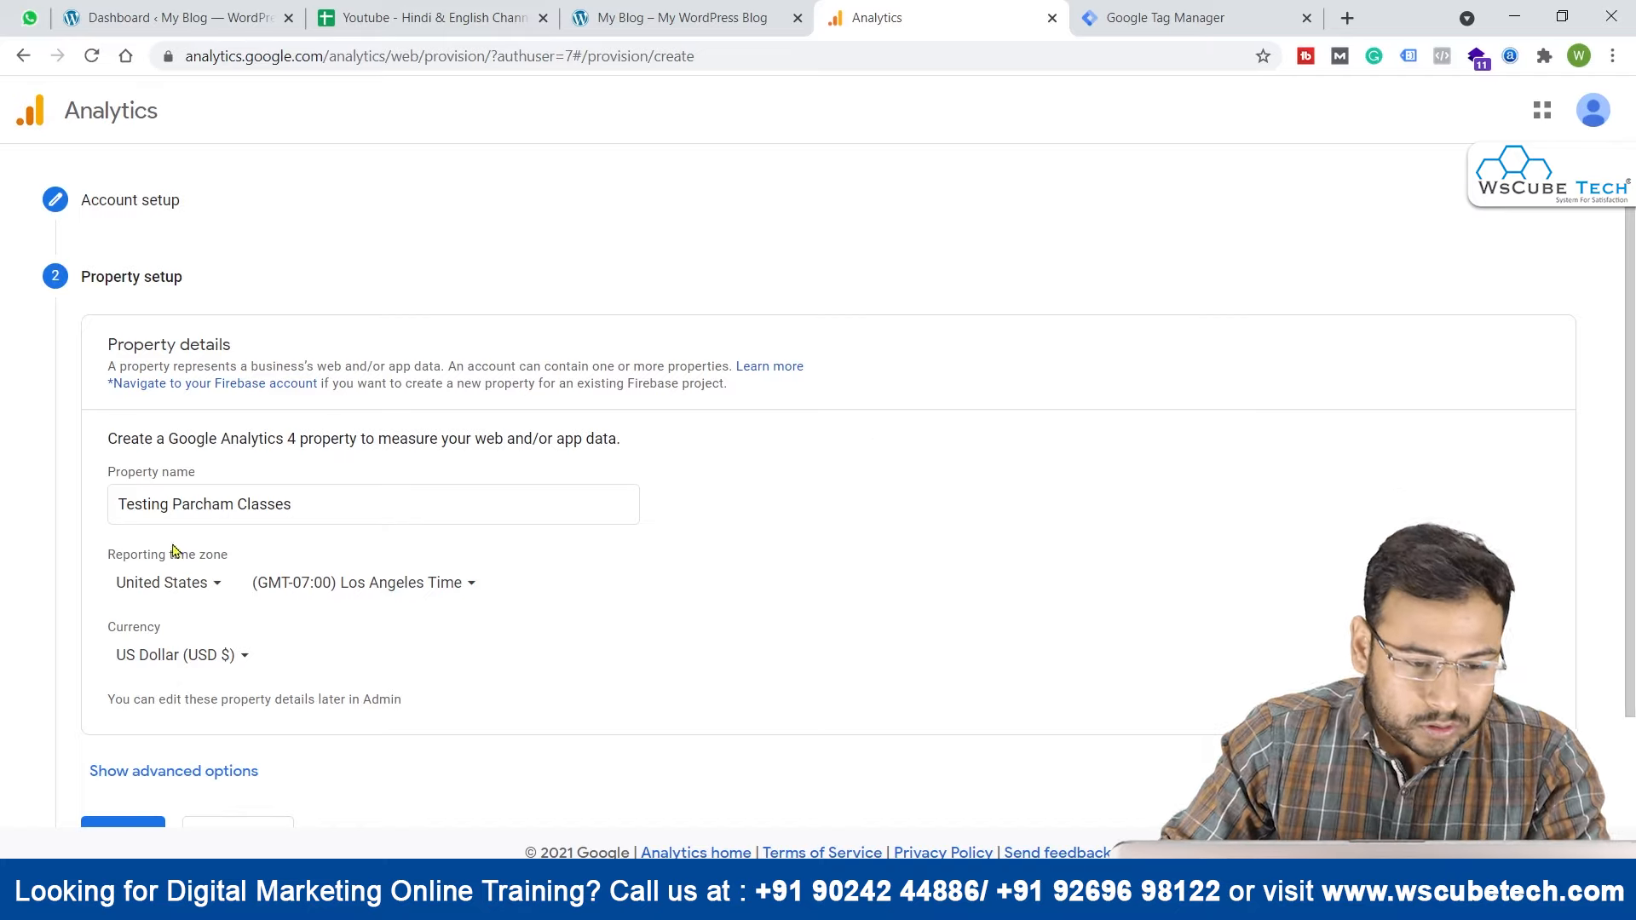
Step: Set the property's reporting time zone country to India
left_click(156, 582)
type("on")
key("BackSpace")
key("BackSpace")
type("ind")
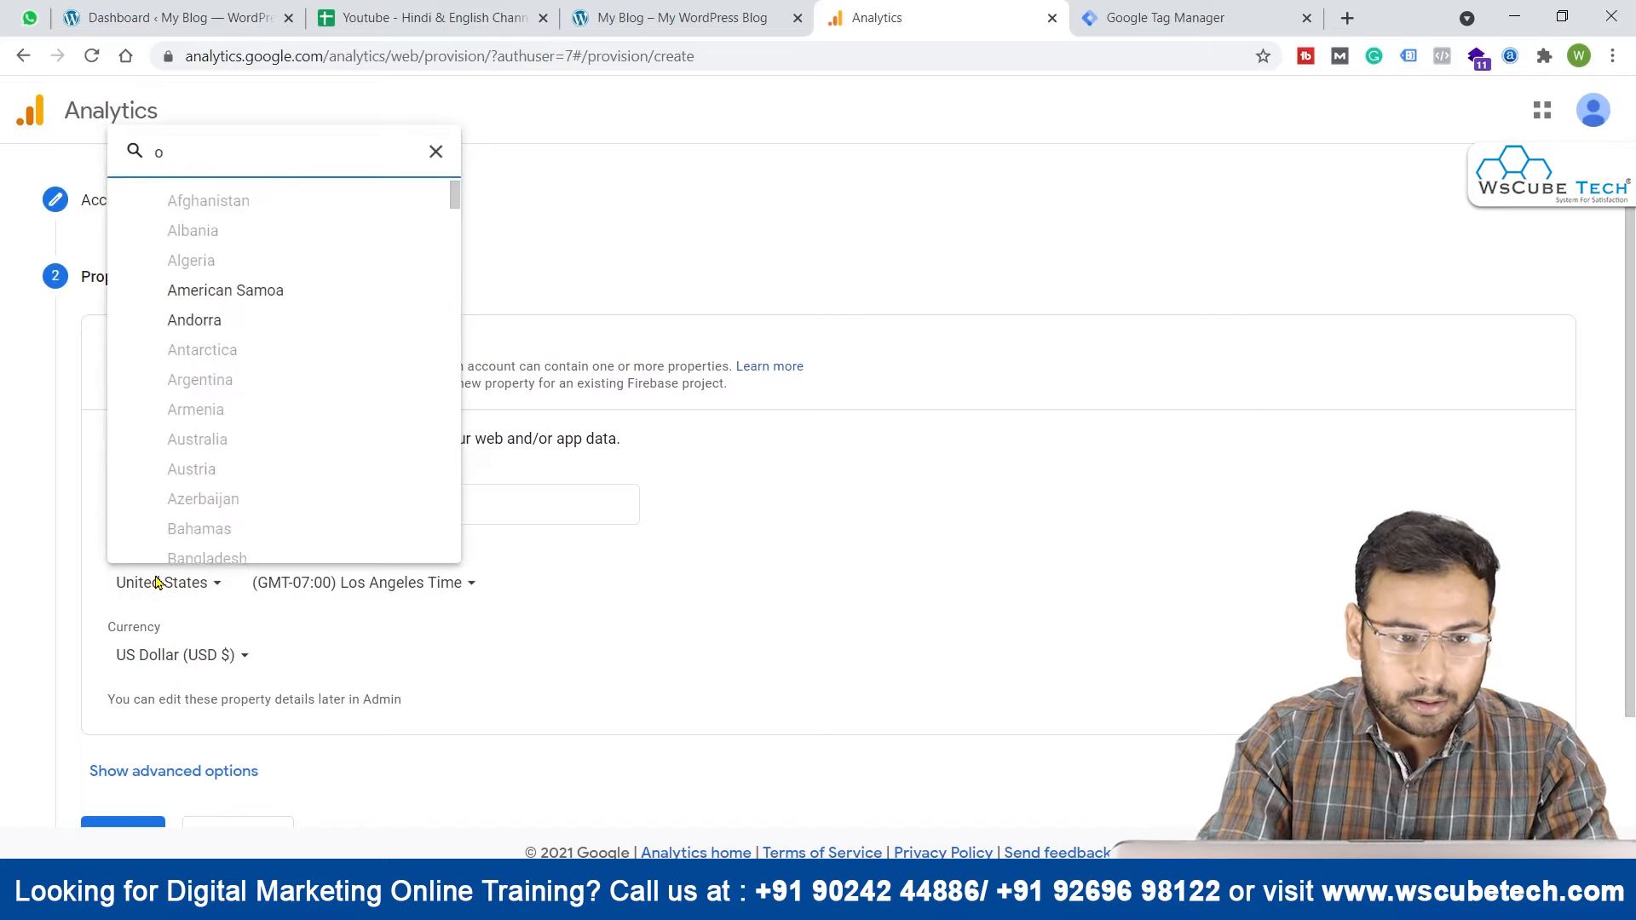
left_click(194, 375)
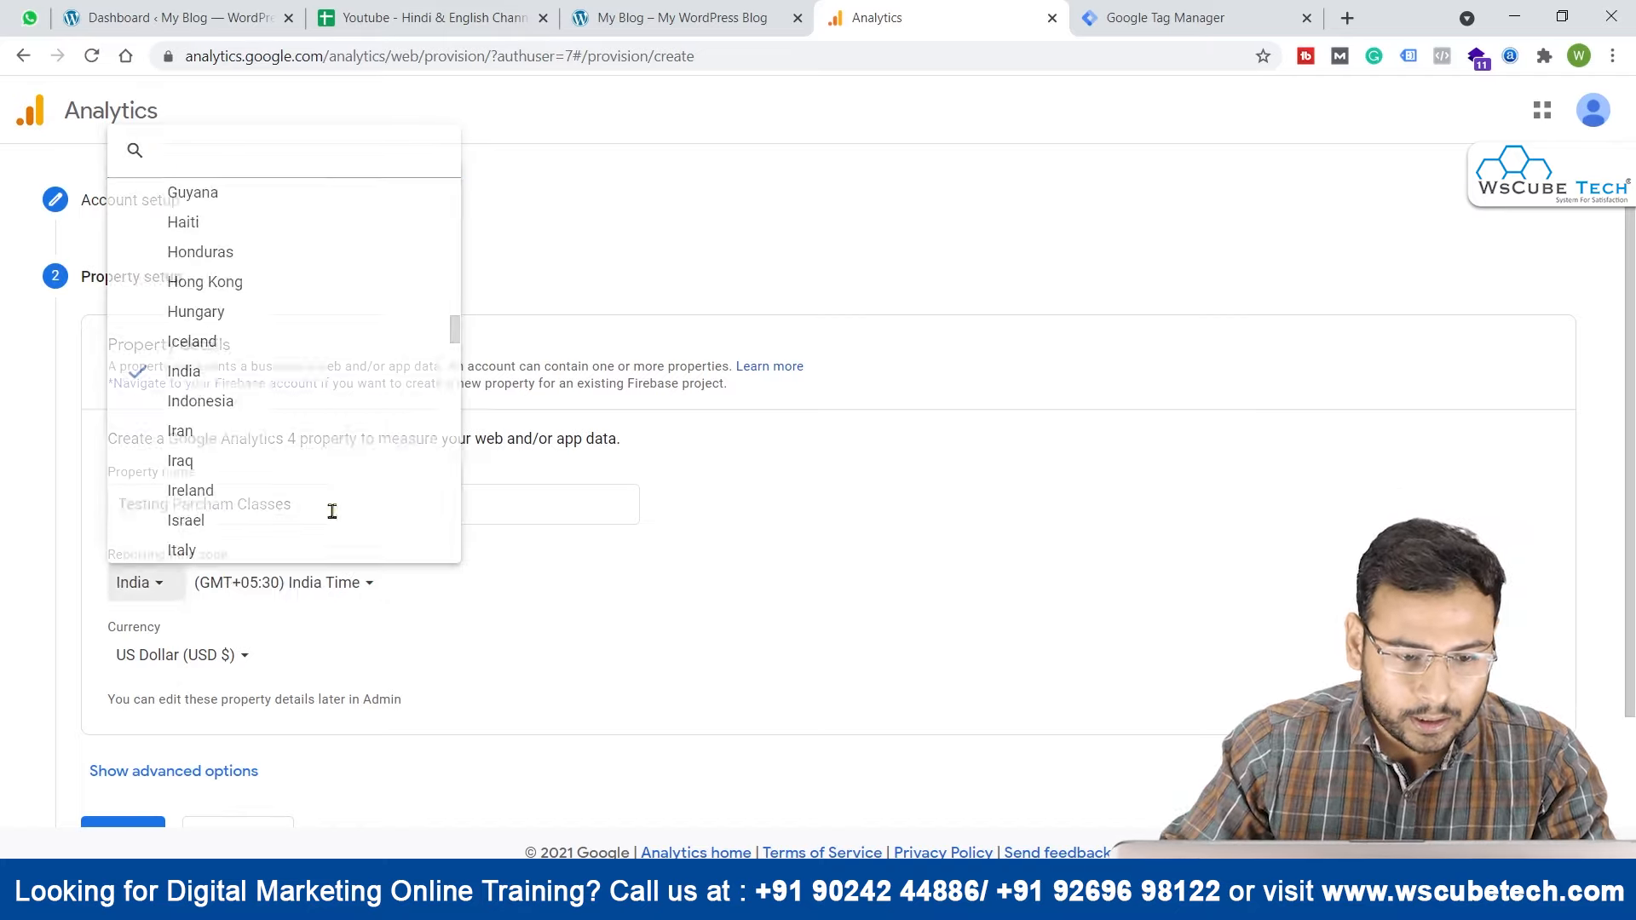
Step: Set the property's currency to Indian Rupee (INR ₹)
scroll(170, 519, "down", 1)
left_click(169, 545)
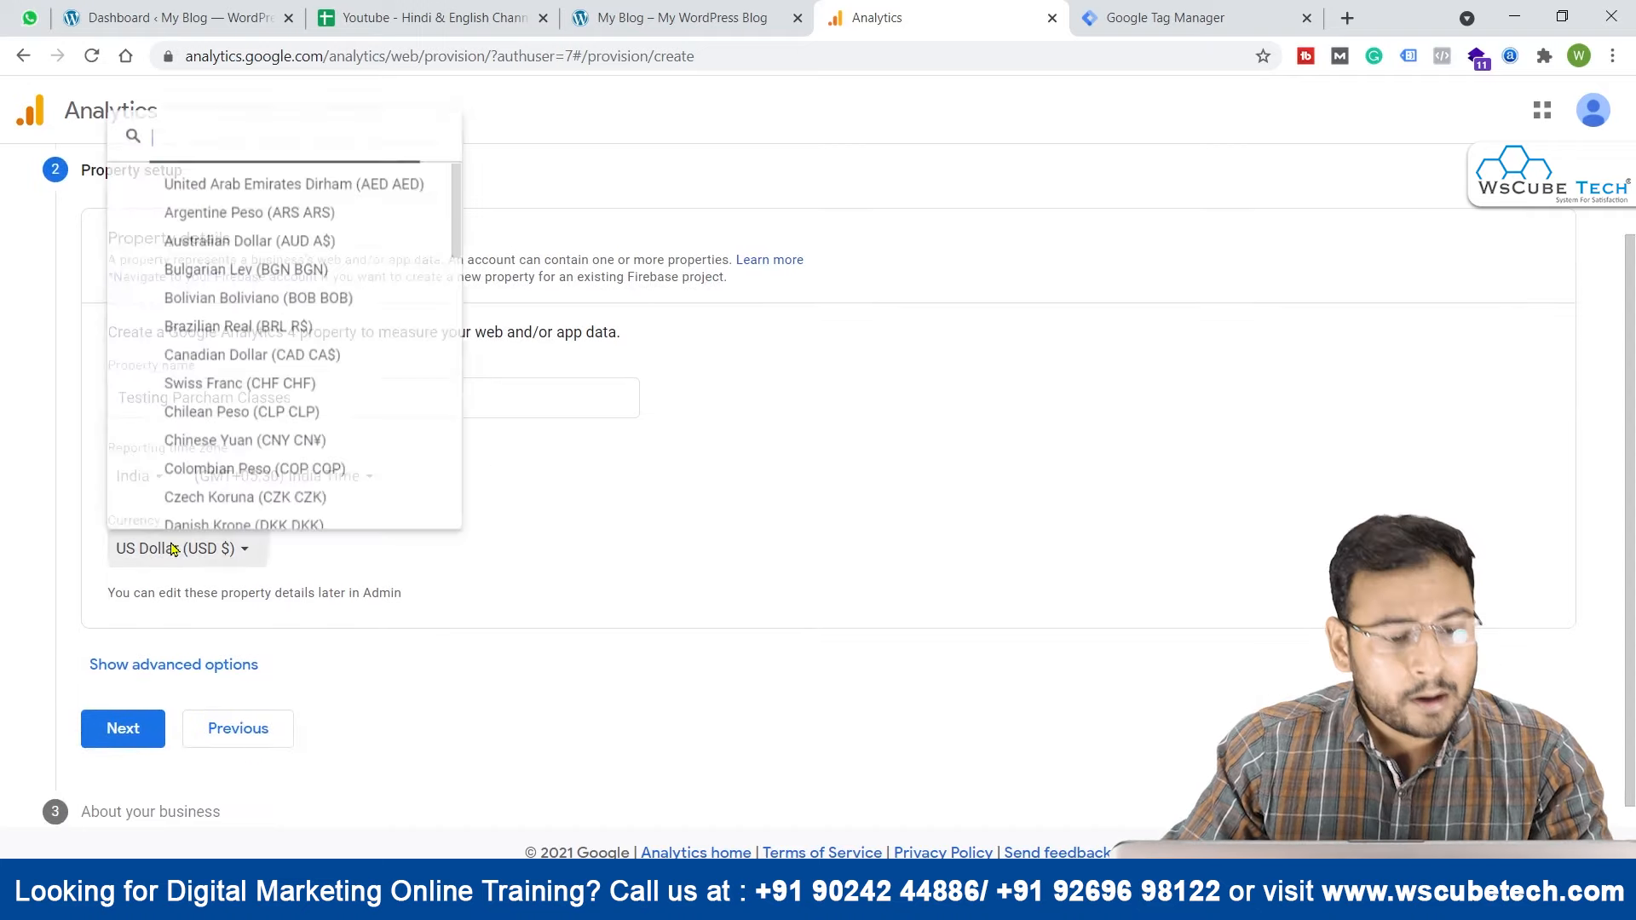
type("INR")
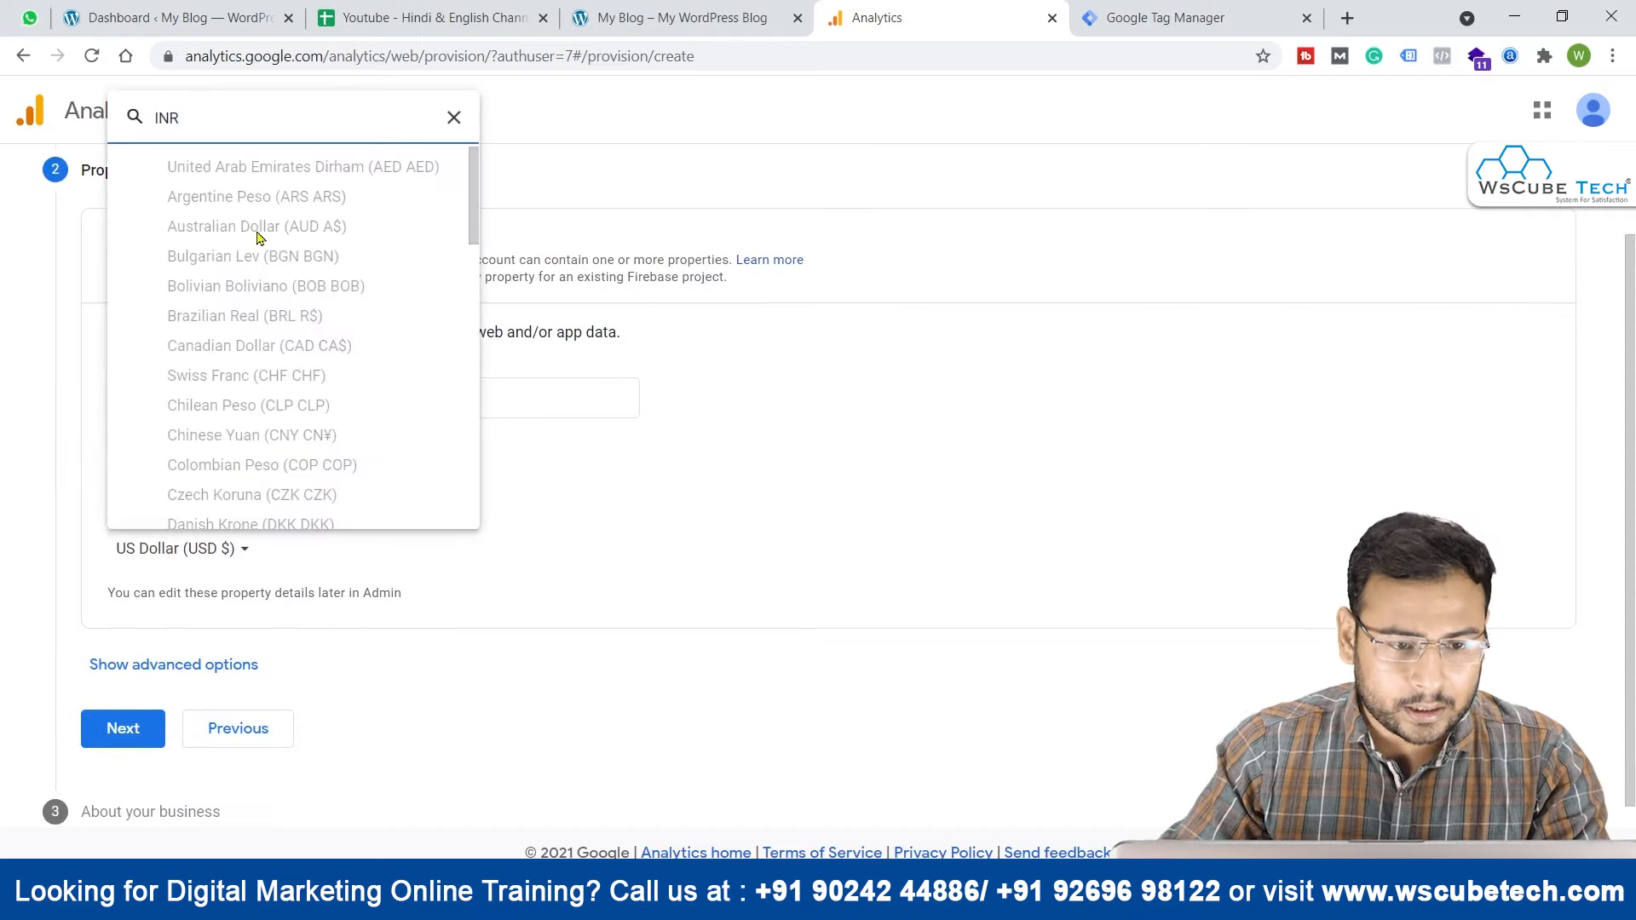
scroll(376, 255, "down", 10)
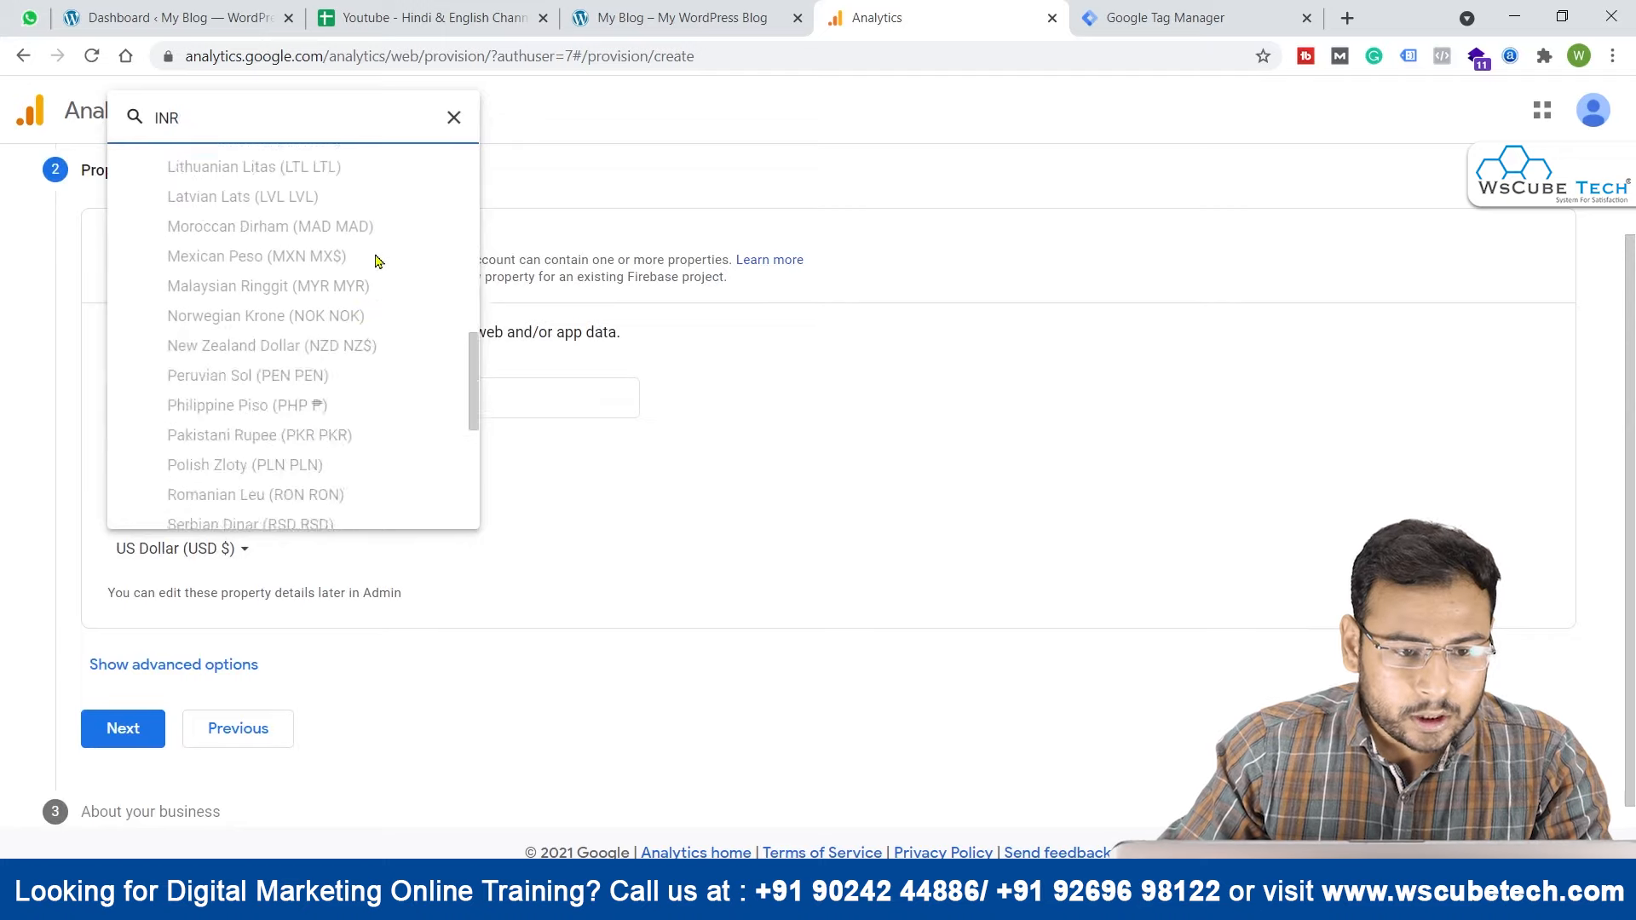
scroll(375, 256, "up", 3)
left_click(273, 260)
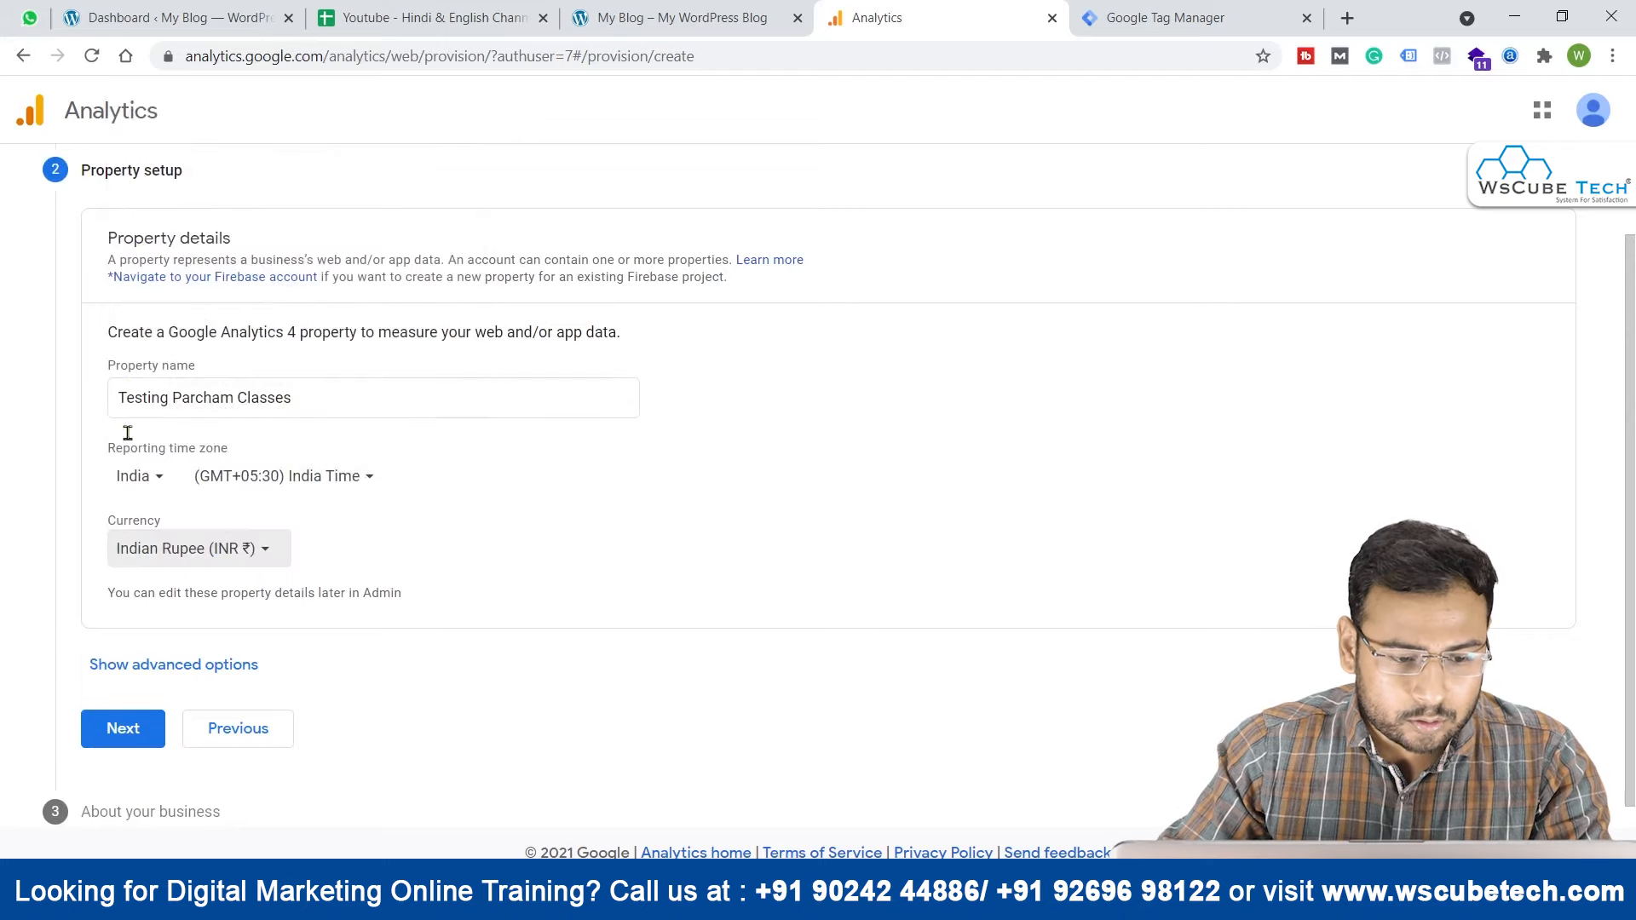
Step: Show the advanced property options and read the description of the Universal Analytics property
left_click(176, 664)
scroll(401, 579, "down", 2)
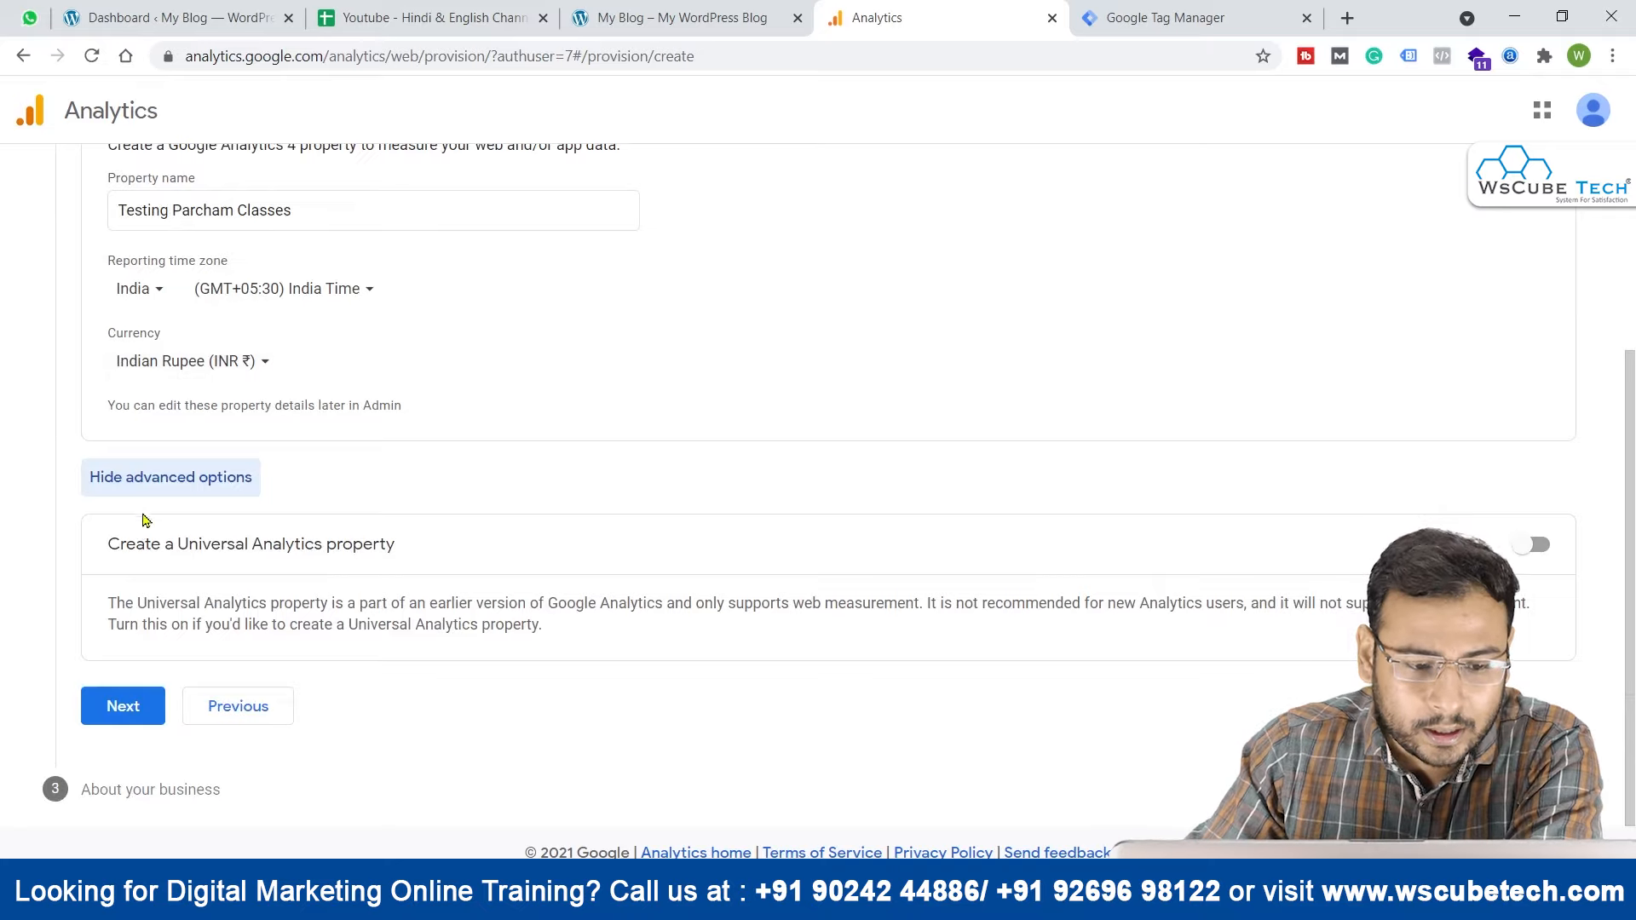
left_click_drag(117, 602, 303, 603)
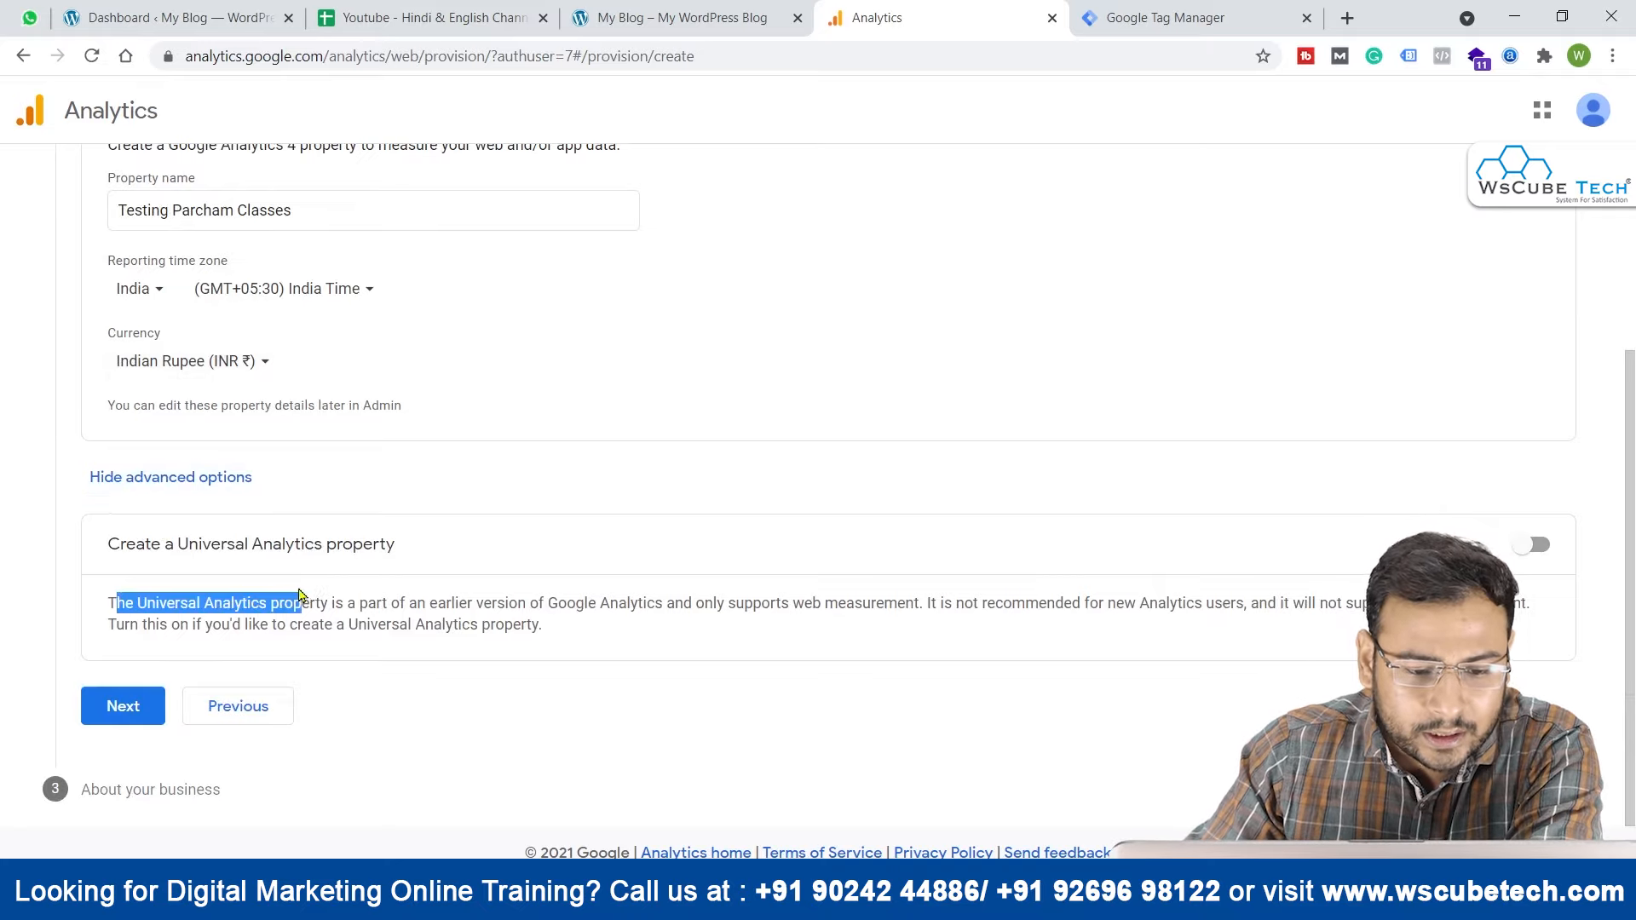
left_click(375, 602)
left_click_drag(439, 602, 526, 602)
left_click(657, 609)
left_click(745, 610)
left_click_drag(720, 604, 893, 601)
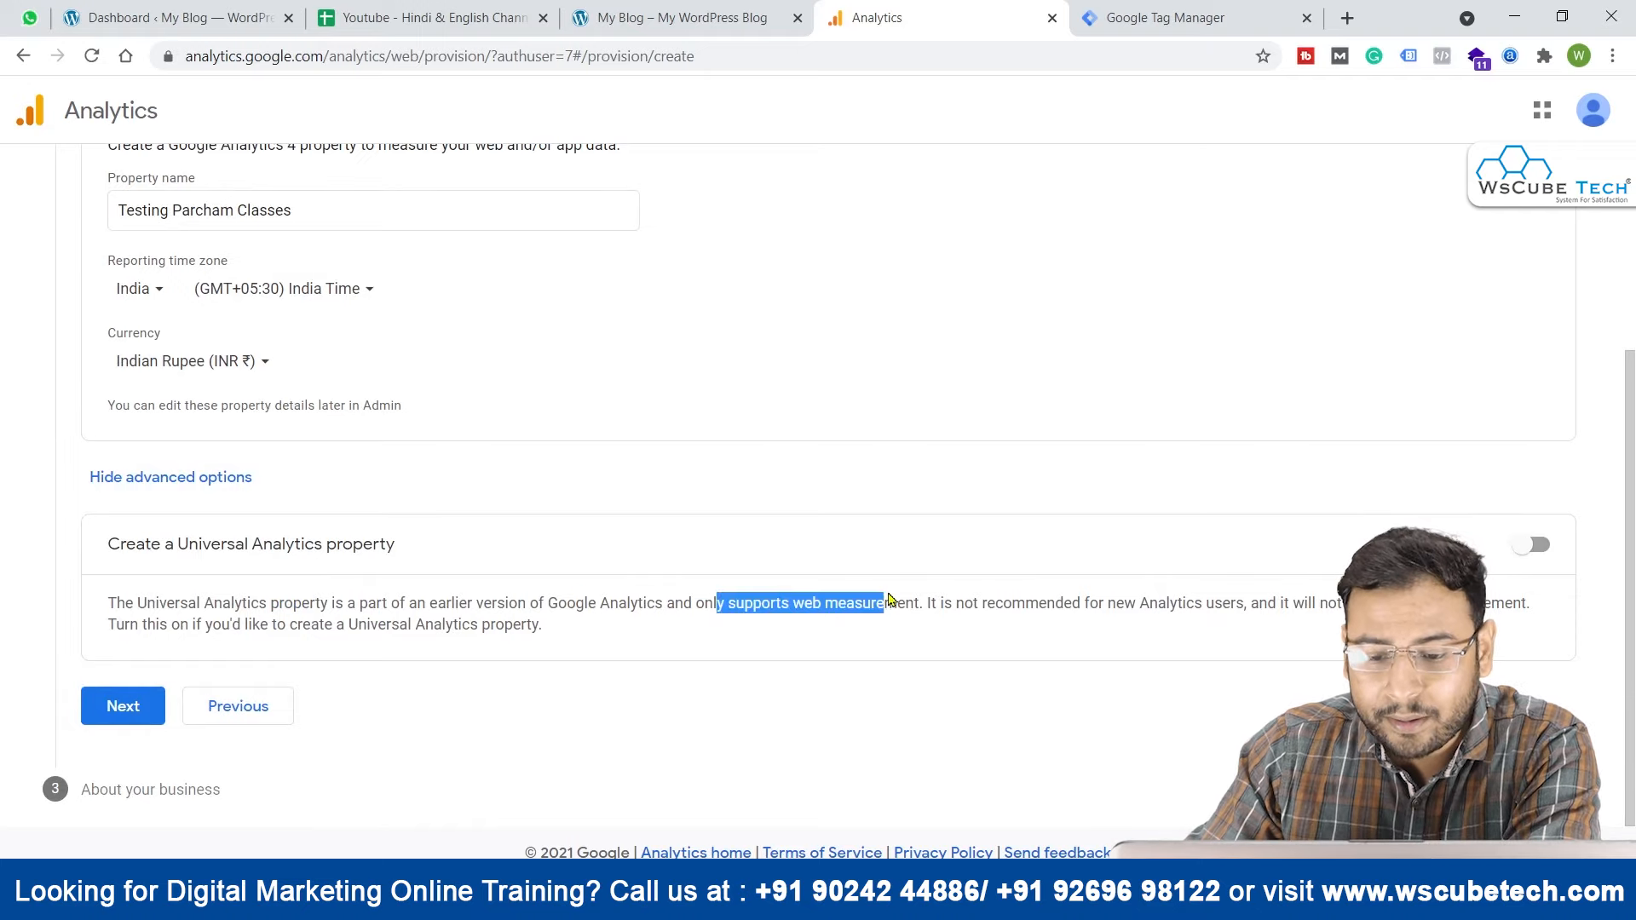
left_click(960, 603)
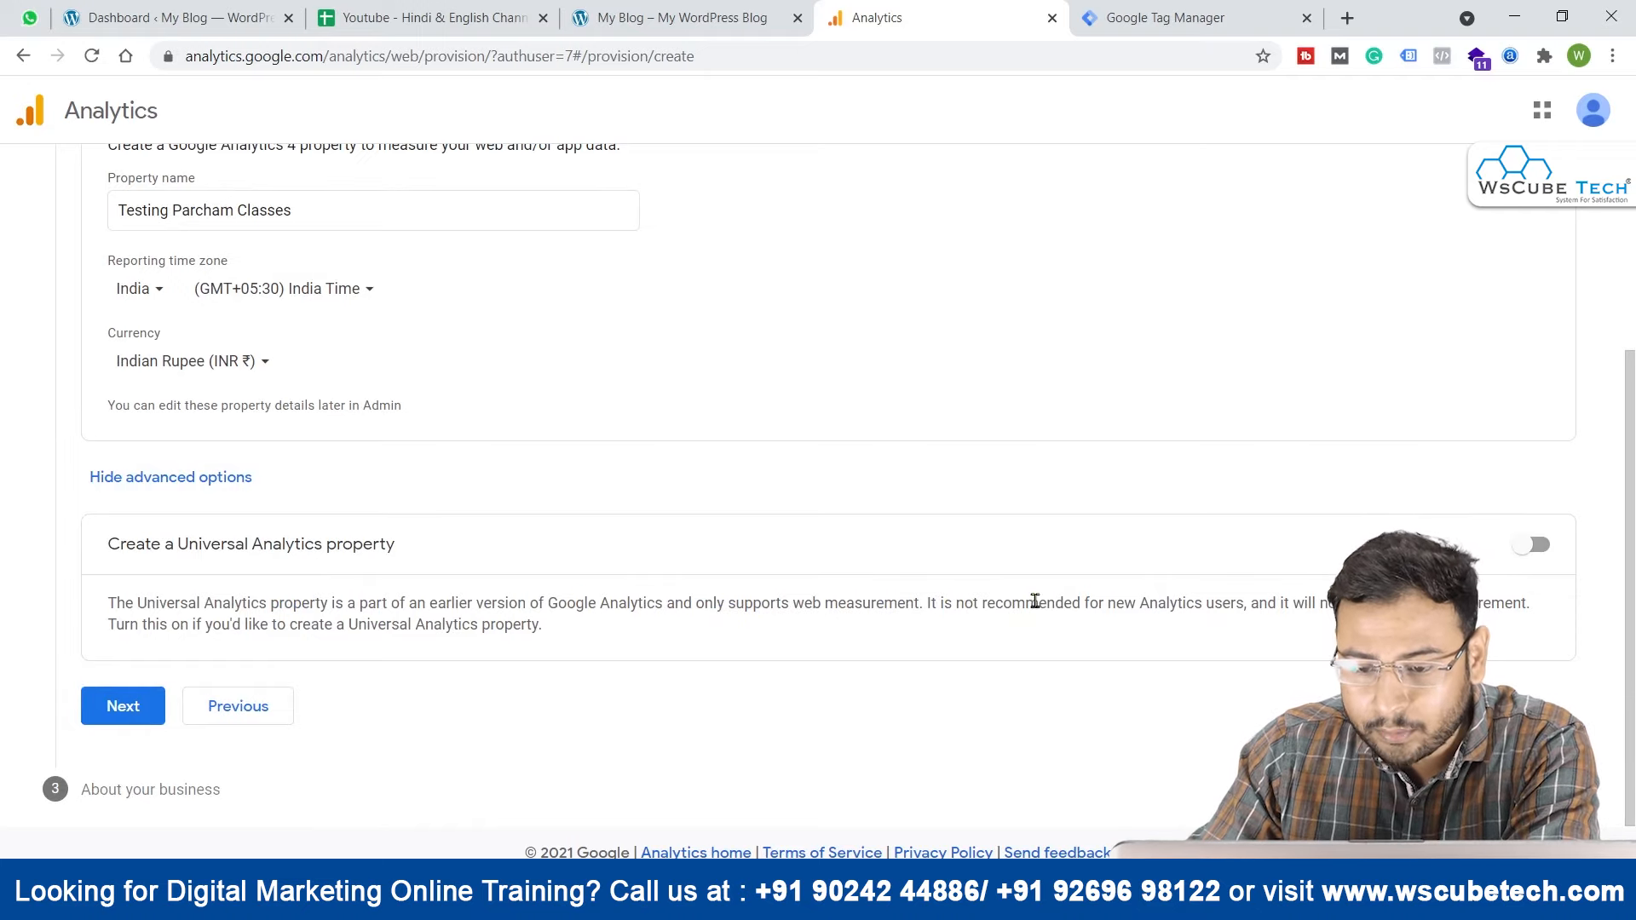
left_click_drag(1124, 602, 1216, 601)
left_click(1268, 612)
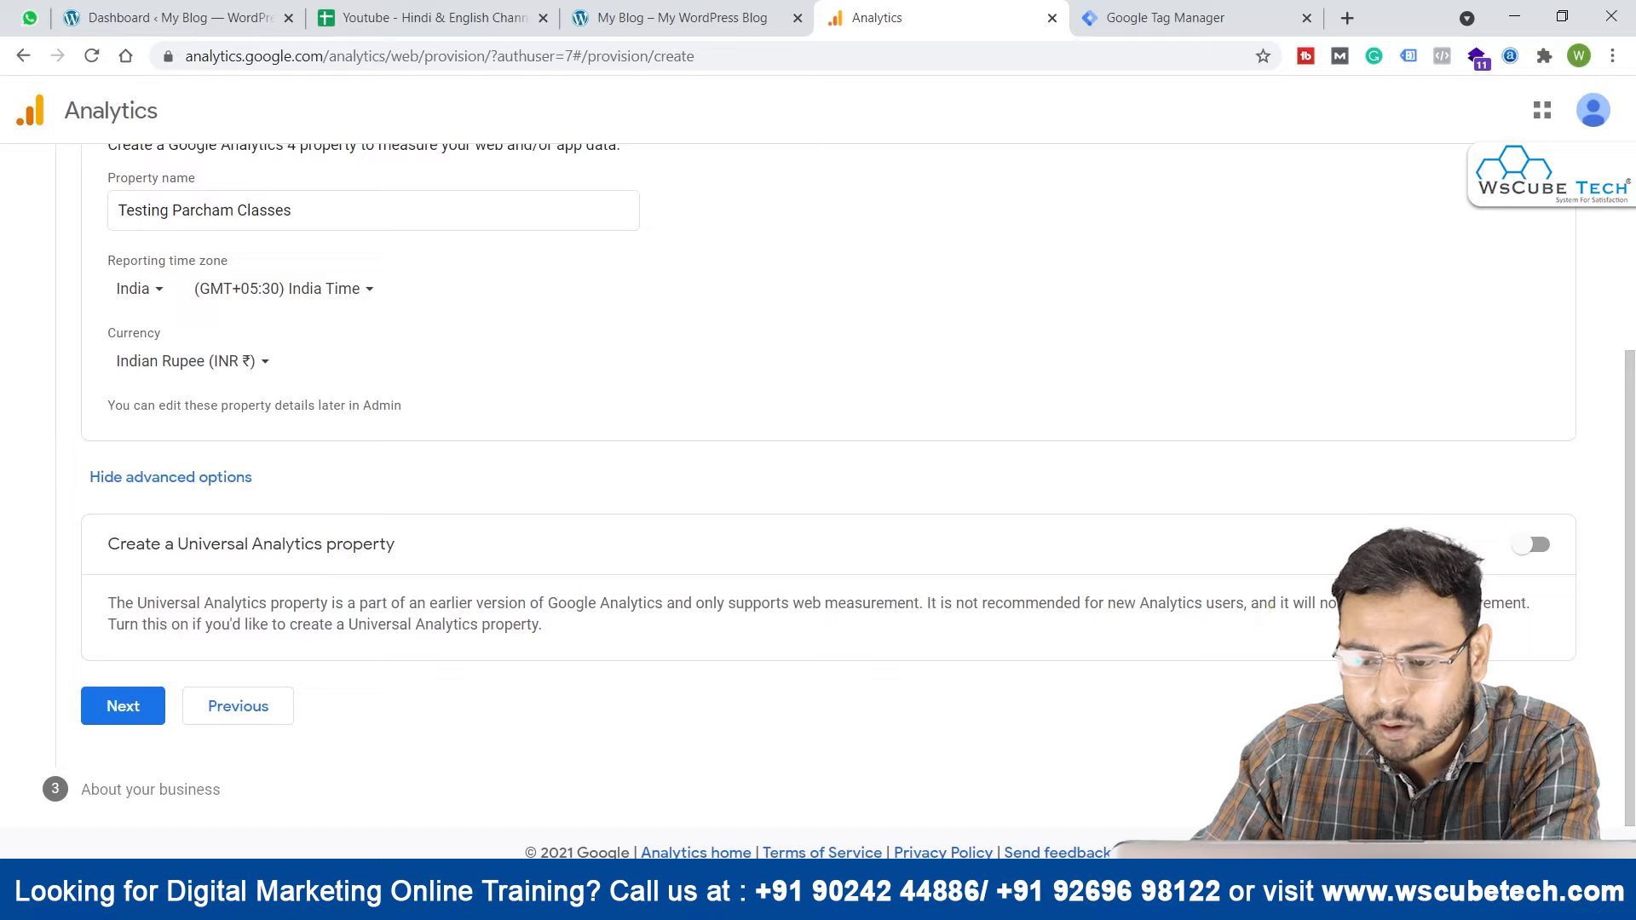
left_click_drag(166, 629, 521, 626)
left_click(234, 631)
left_click(583, 624)
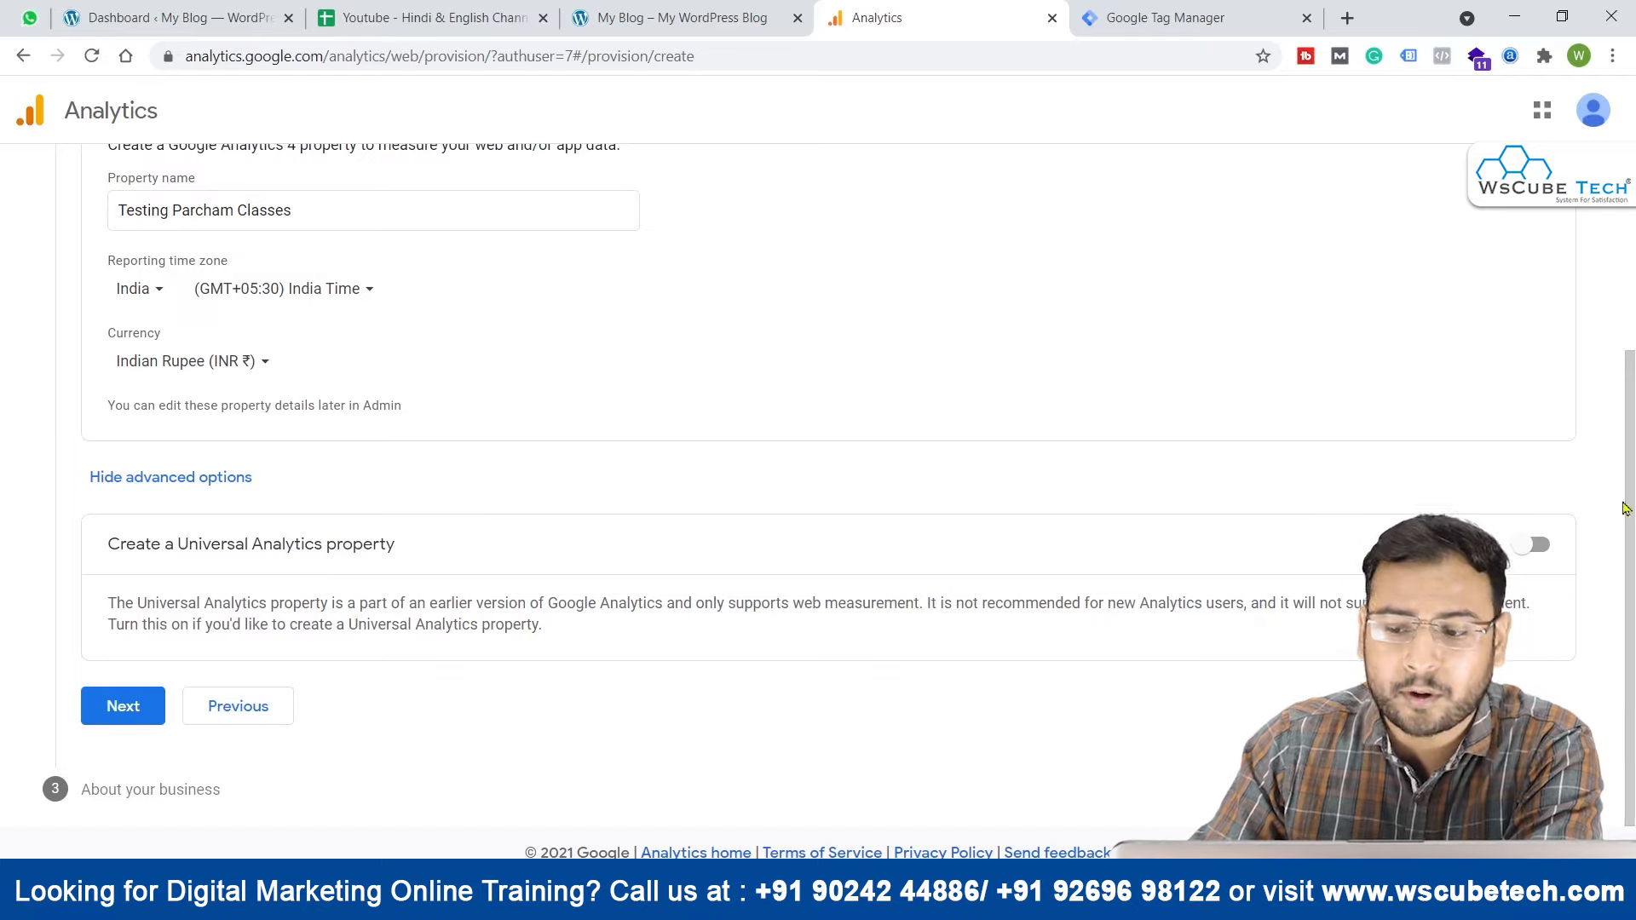
Step: Enable creation of a Universal Analytics property and choose to create a Universal Analytics property only
left_click(1549, 543)
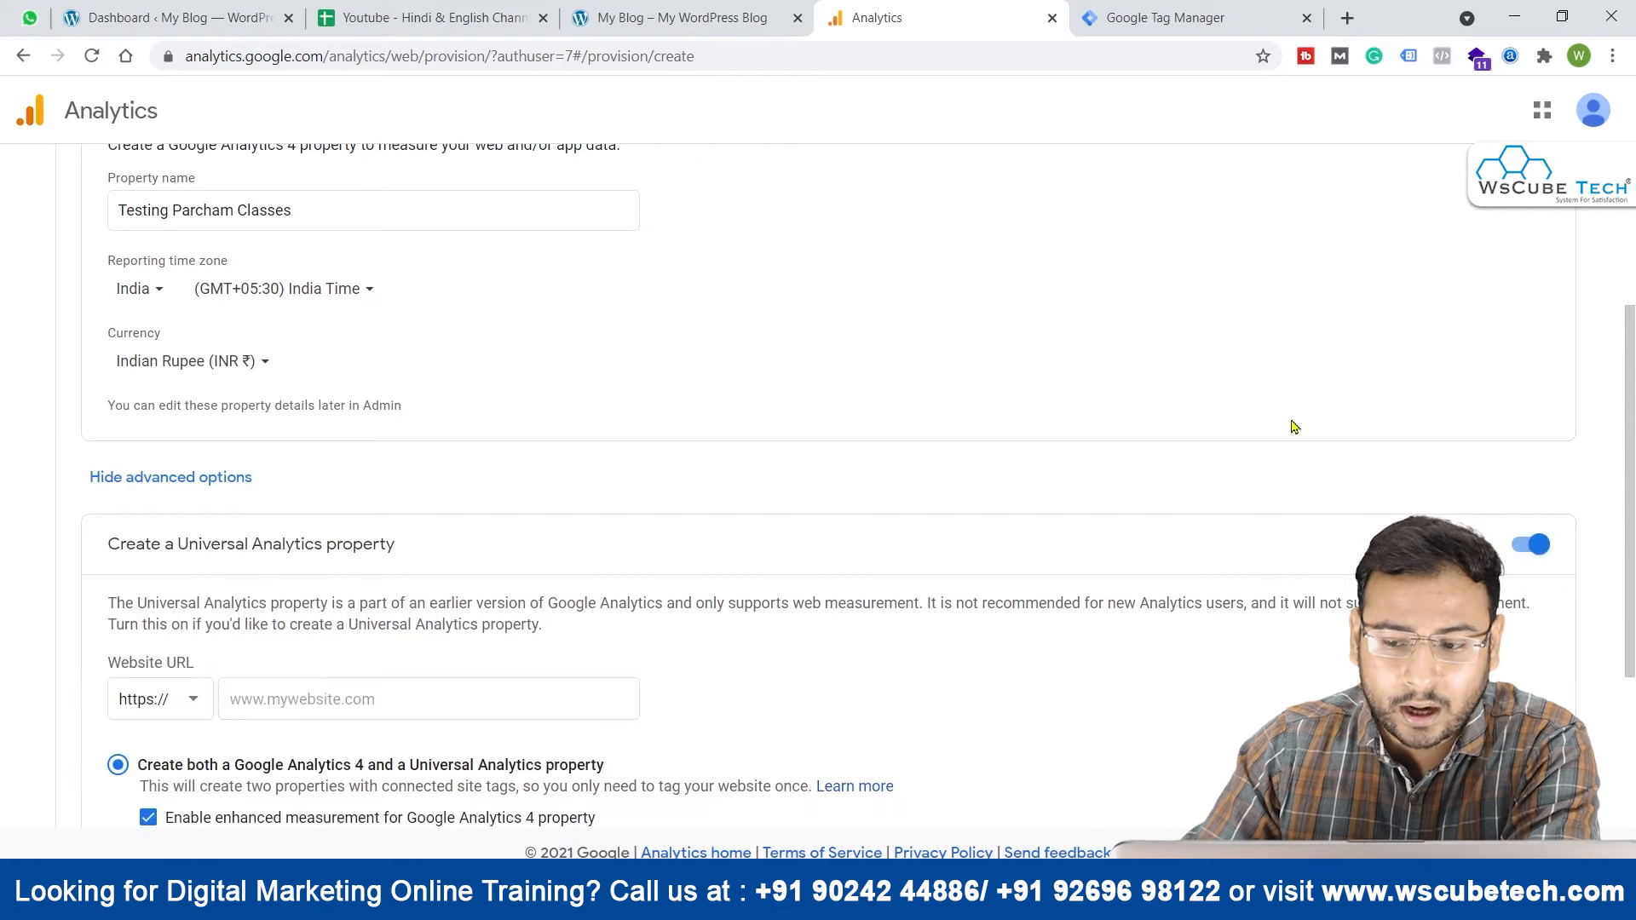
scroll(1293, 426, "down", 3)
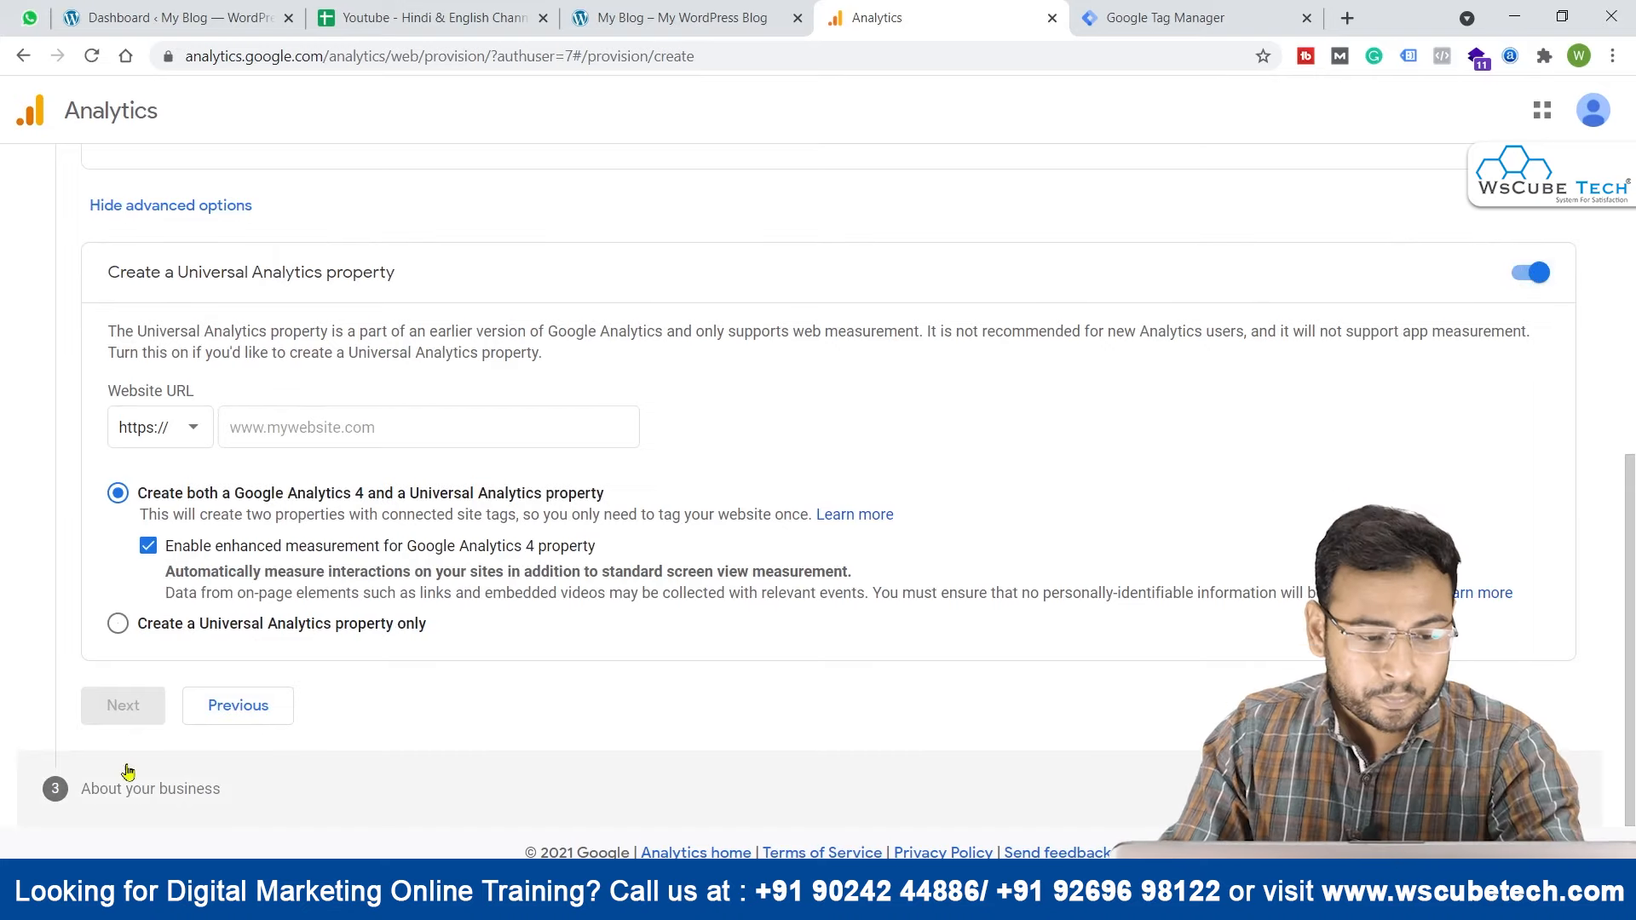
left_click(156, 635)
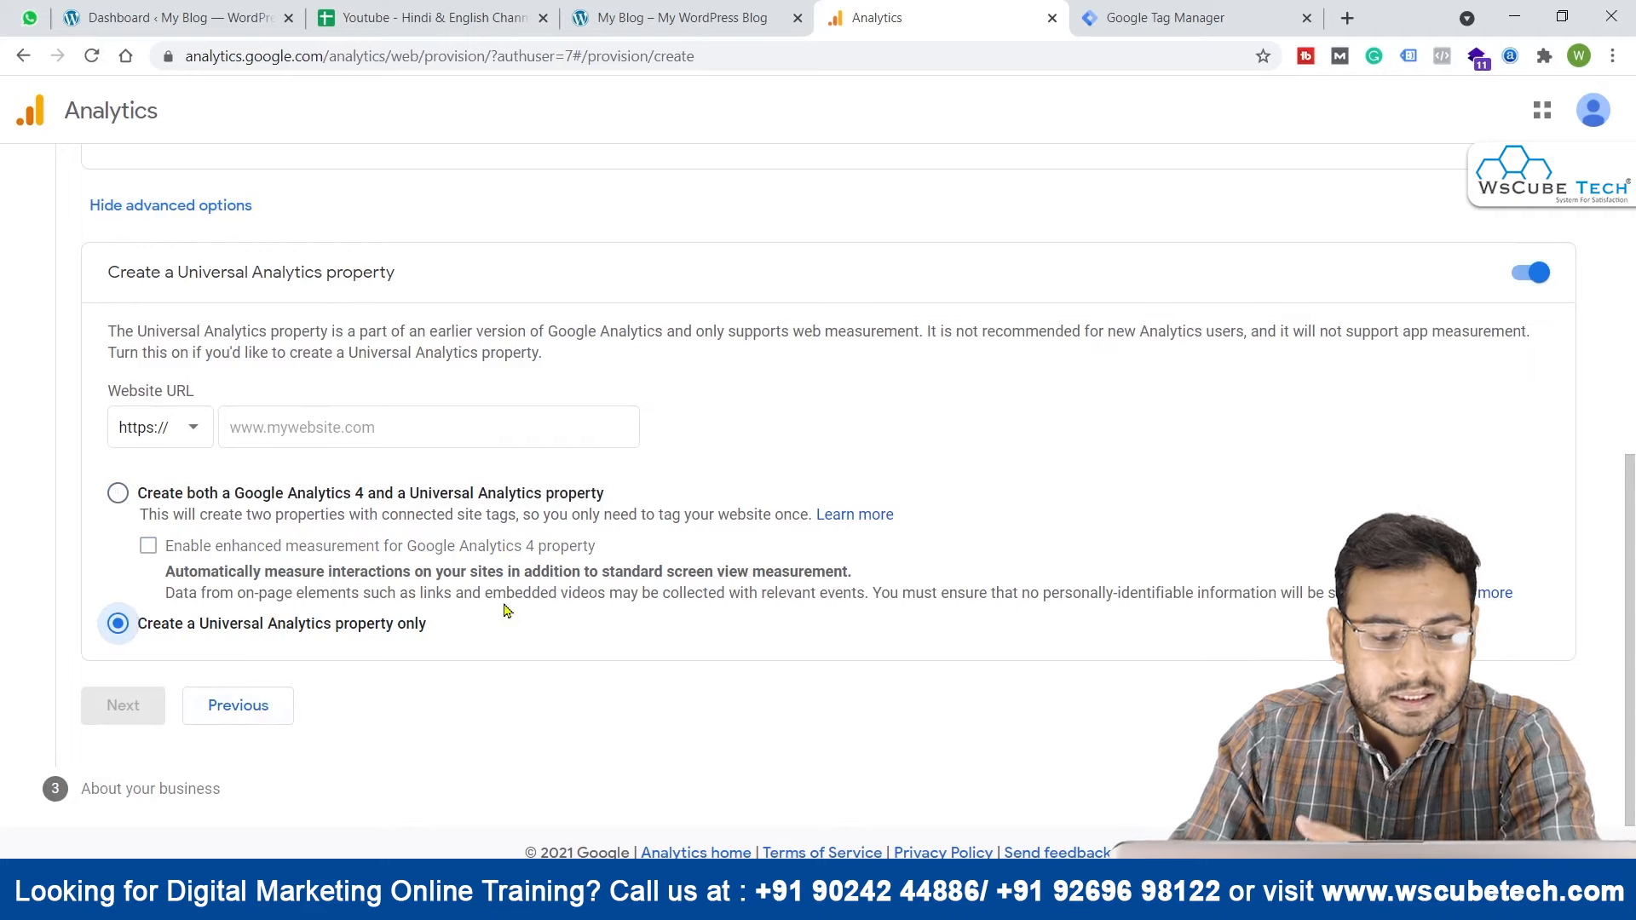
scroll(389, 565, "up", 5)
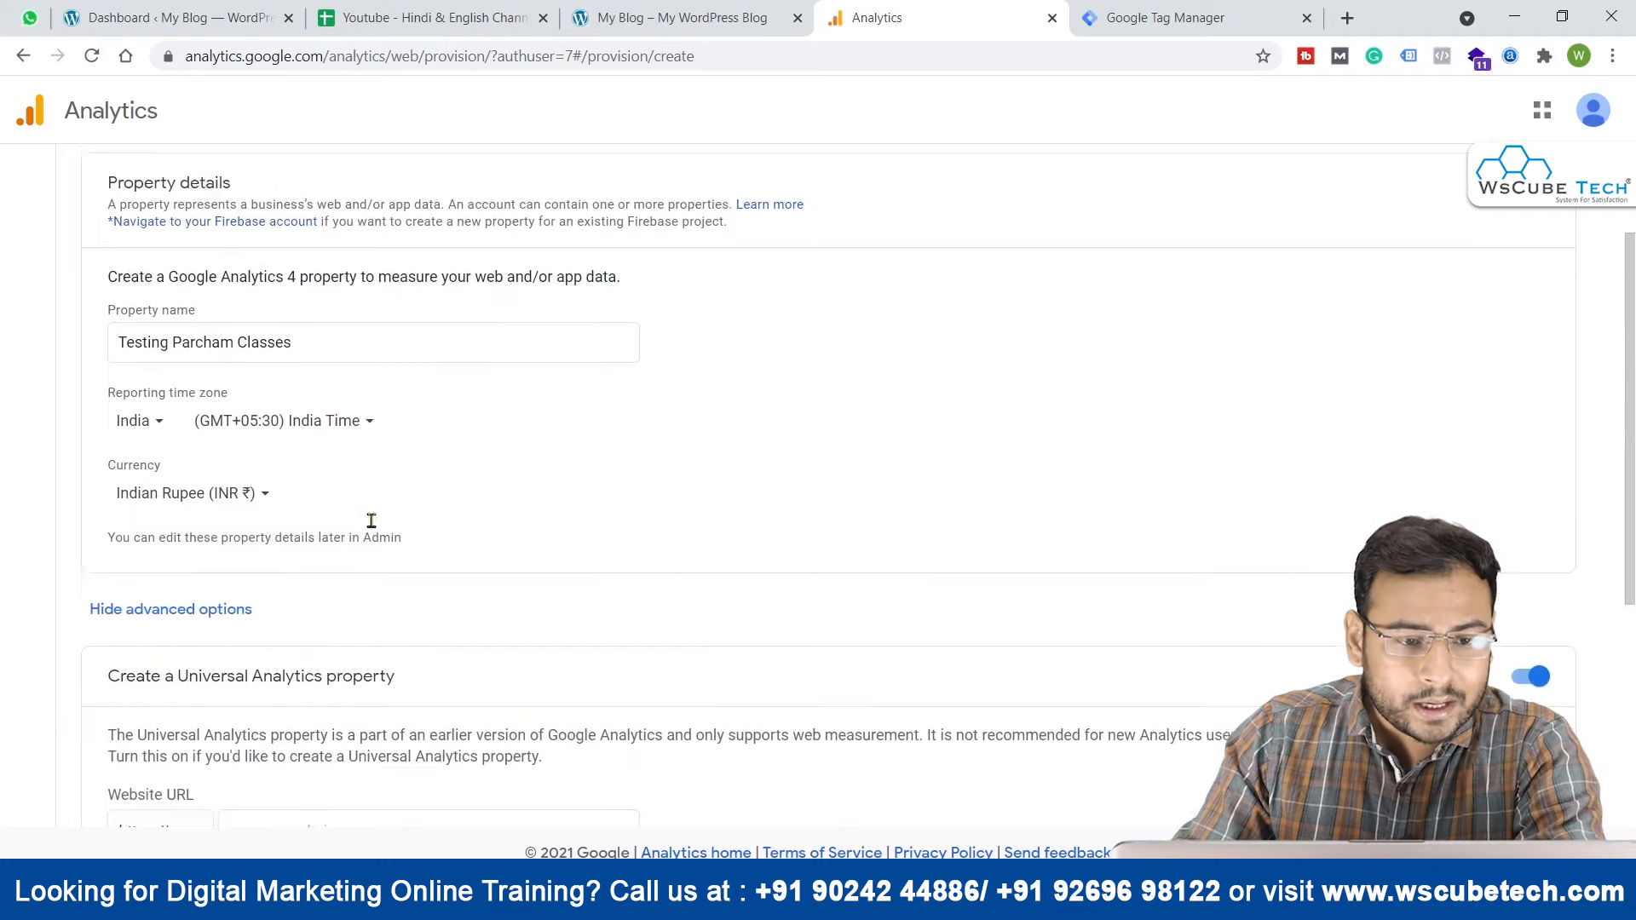
scroll(493, 485, "down", 5)
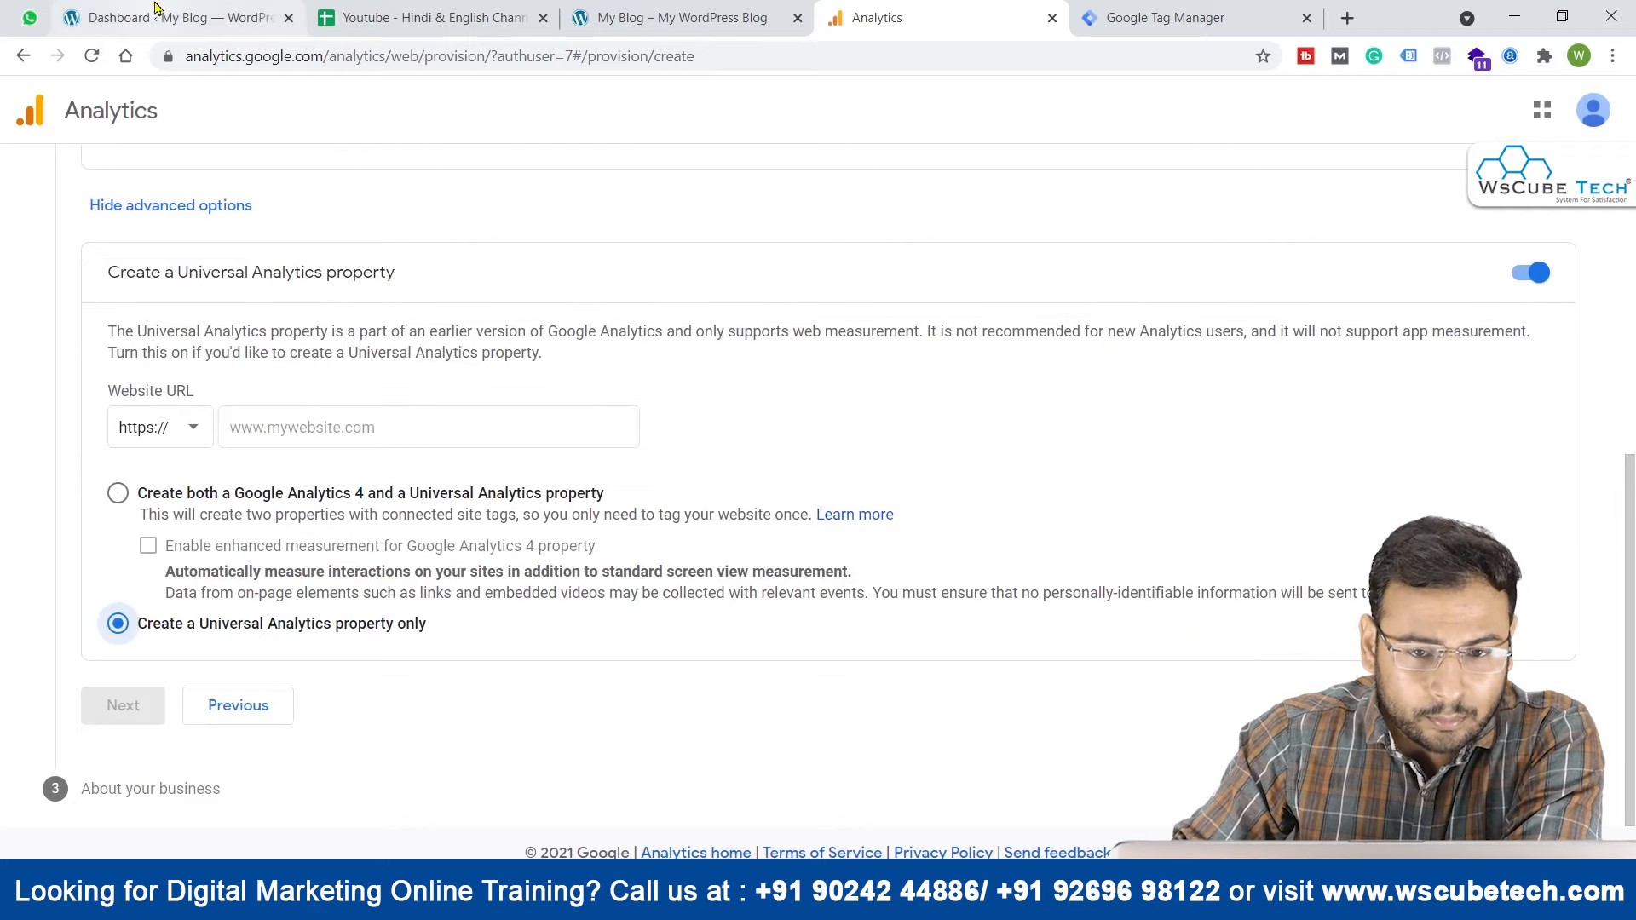
left_click(580, 10)
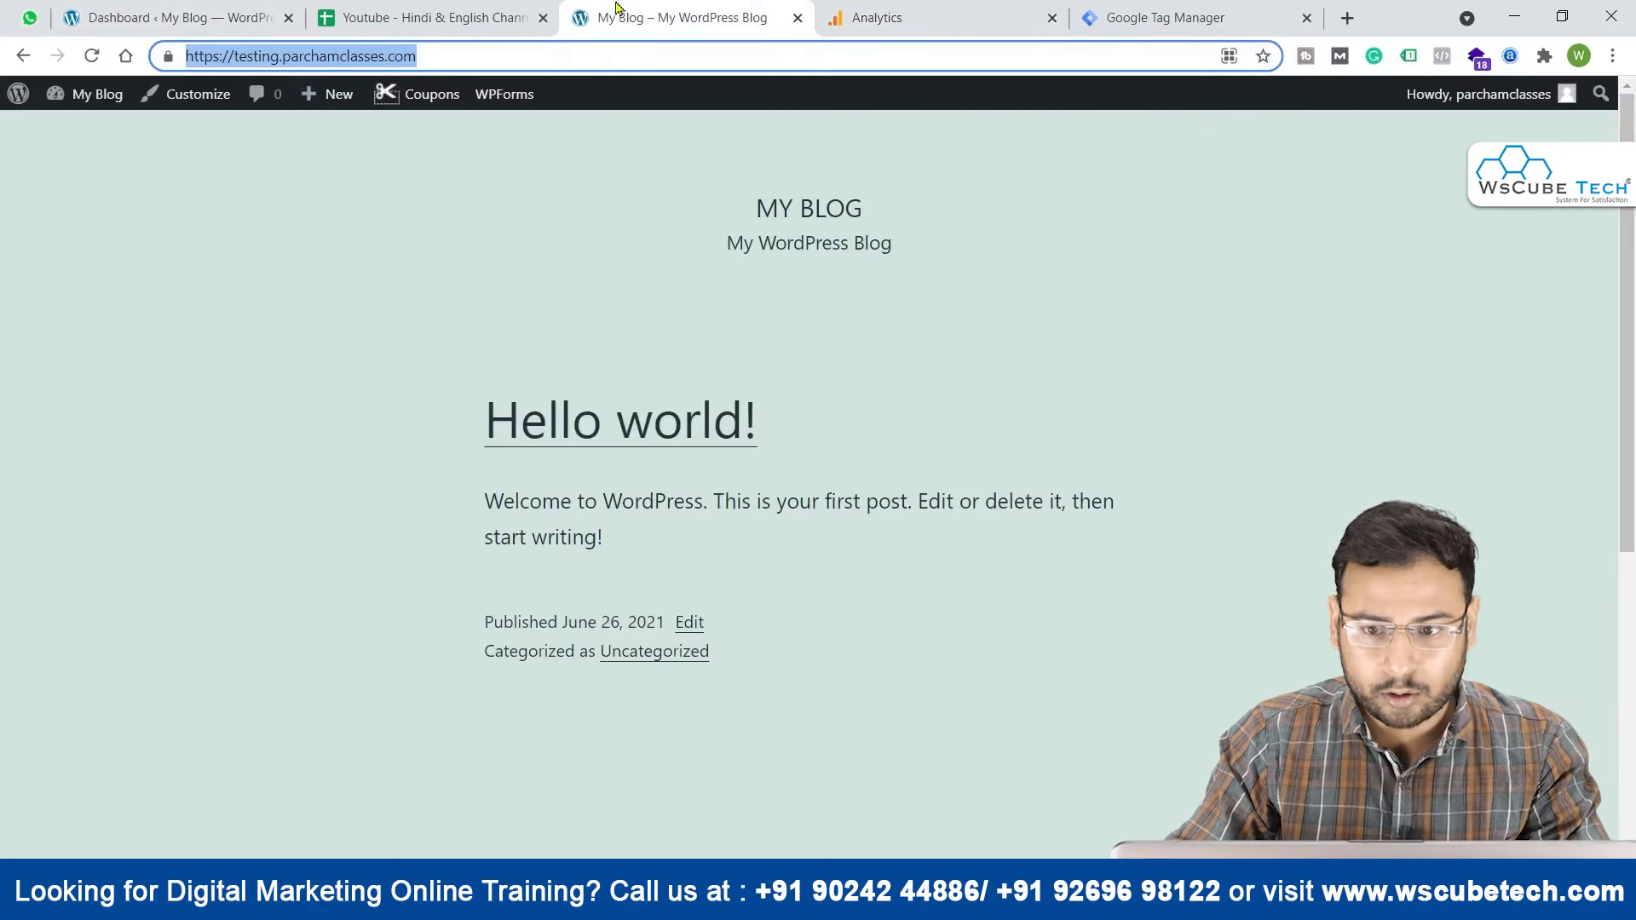
left_click(878, 18)
left_click(413, 426)
type("https://testing.parchamclasses.com/")
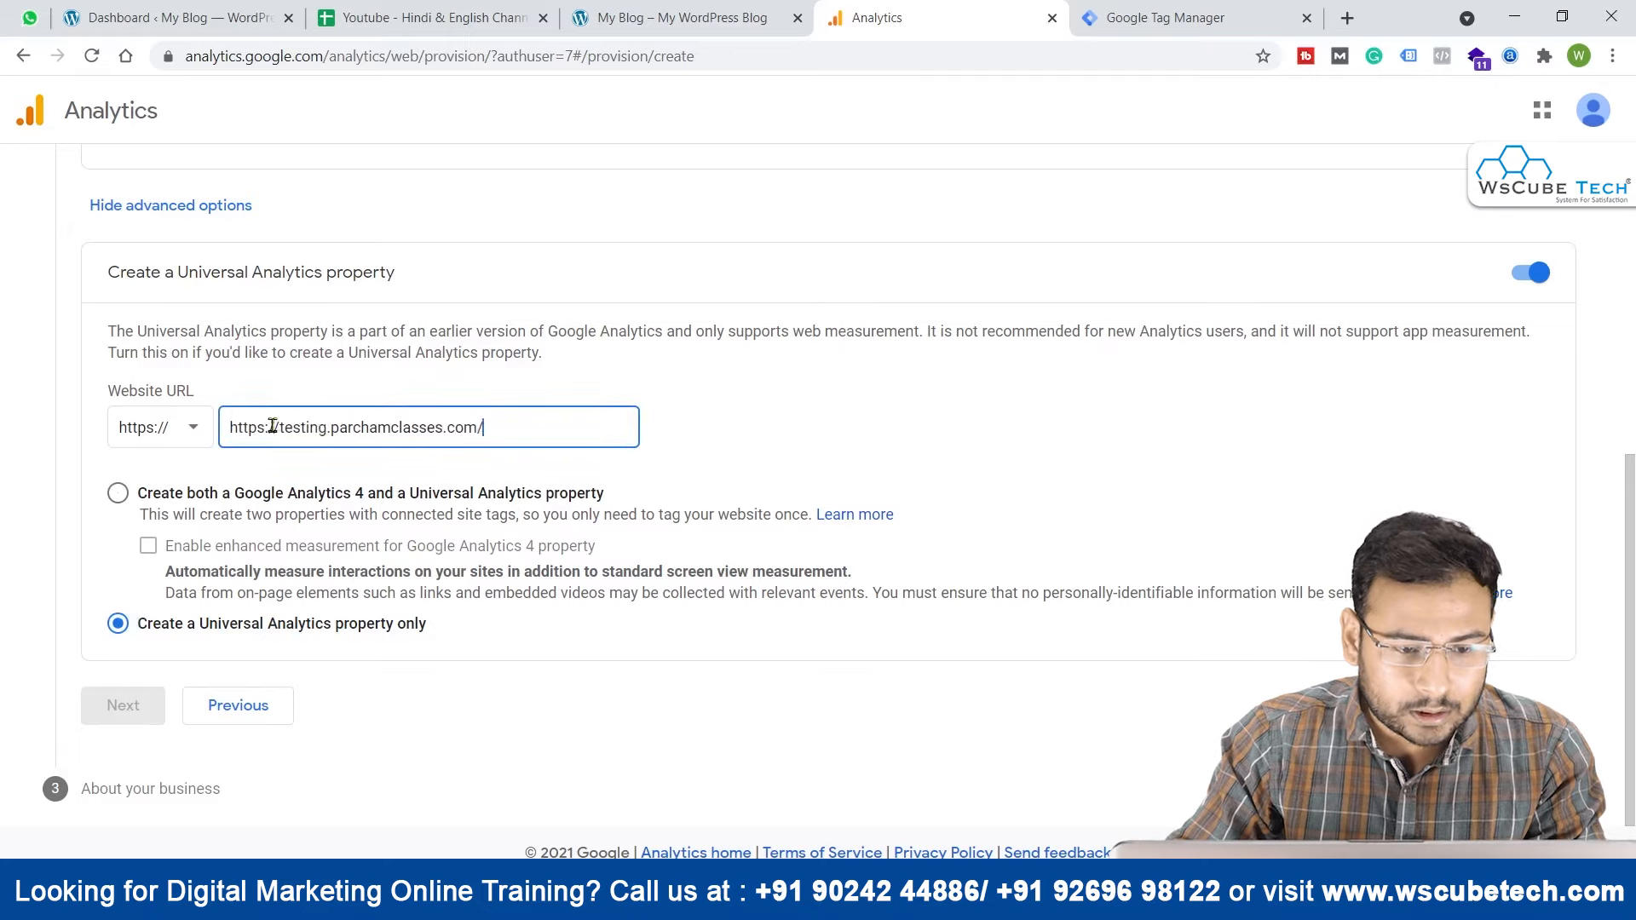
left_click_drag(283, 418, 227, 426)
key("BackSpace")
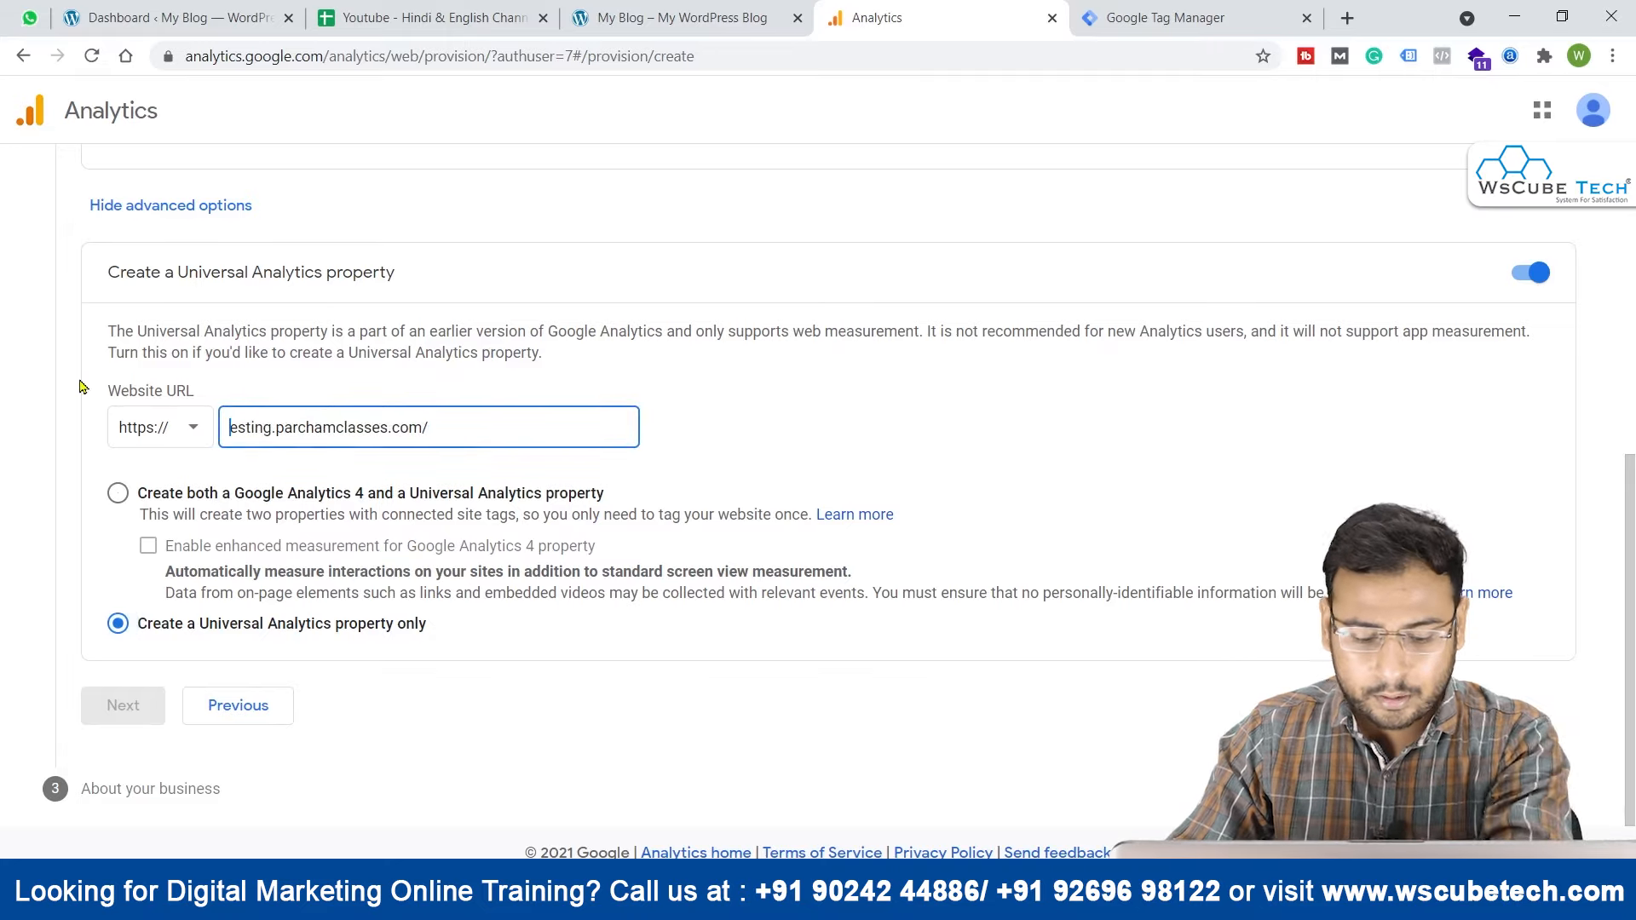
left_click(849, 389)
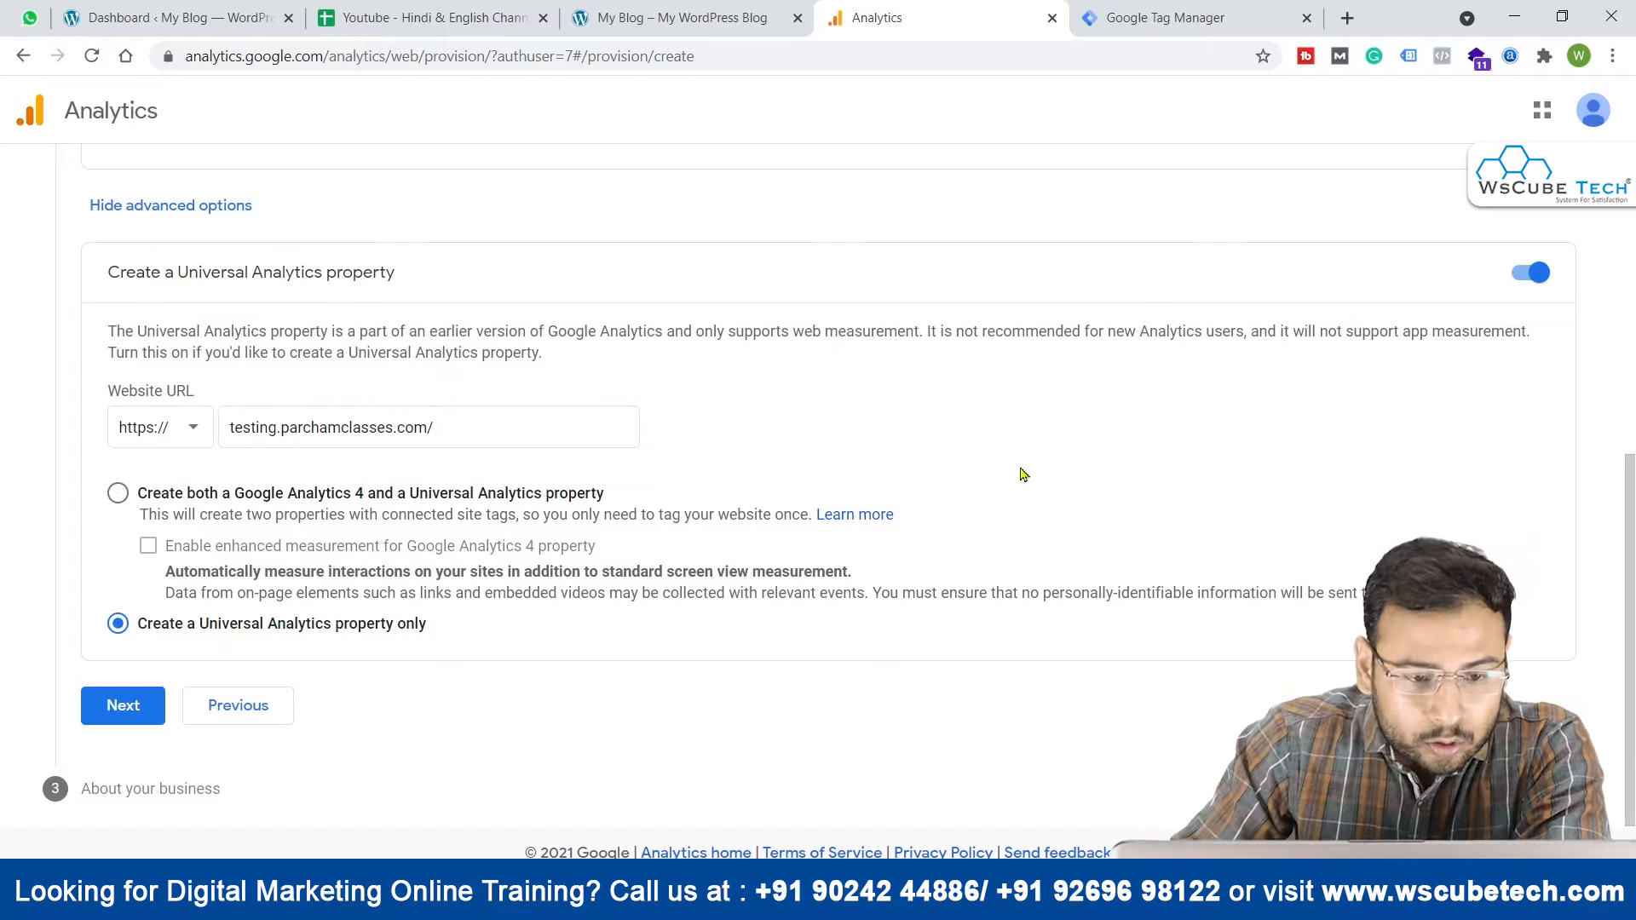
Step: Choose to create both a Google Analytics 4 and a Universal Analytics property with enhanced measurement, and continue to the business information
scroll(174, 514, "up", 5)
scroll(227, 554, "down", 1)
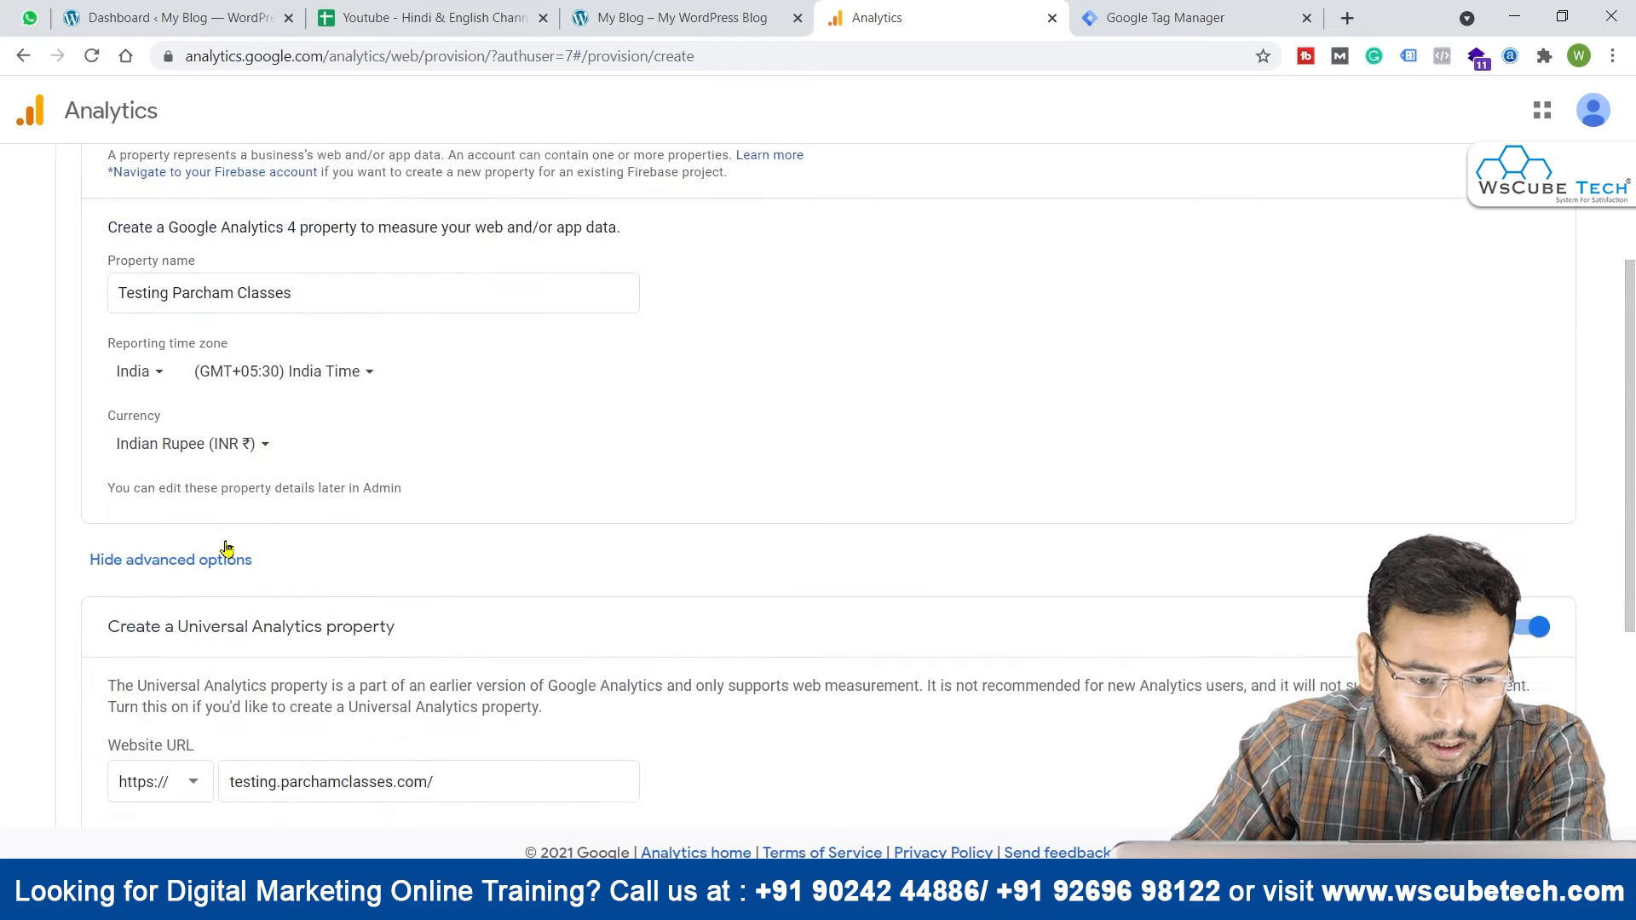
scroll(338, 544, "down", 3)
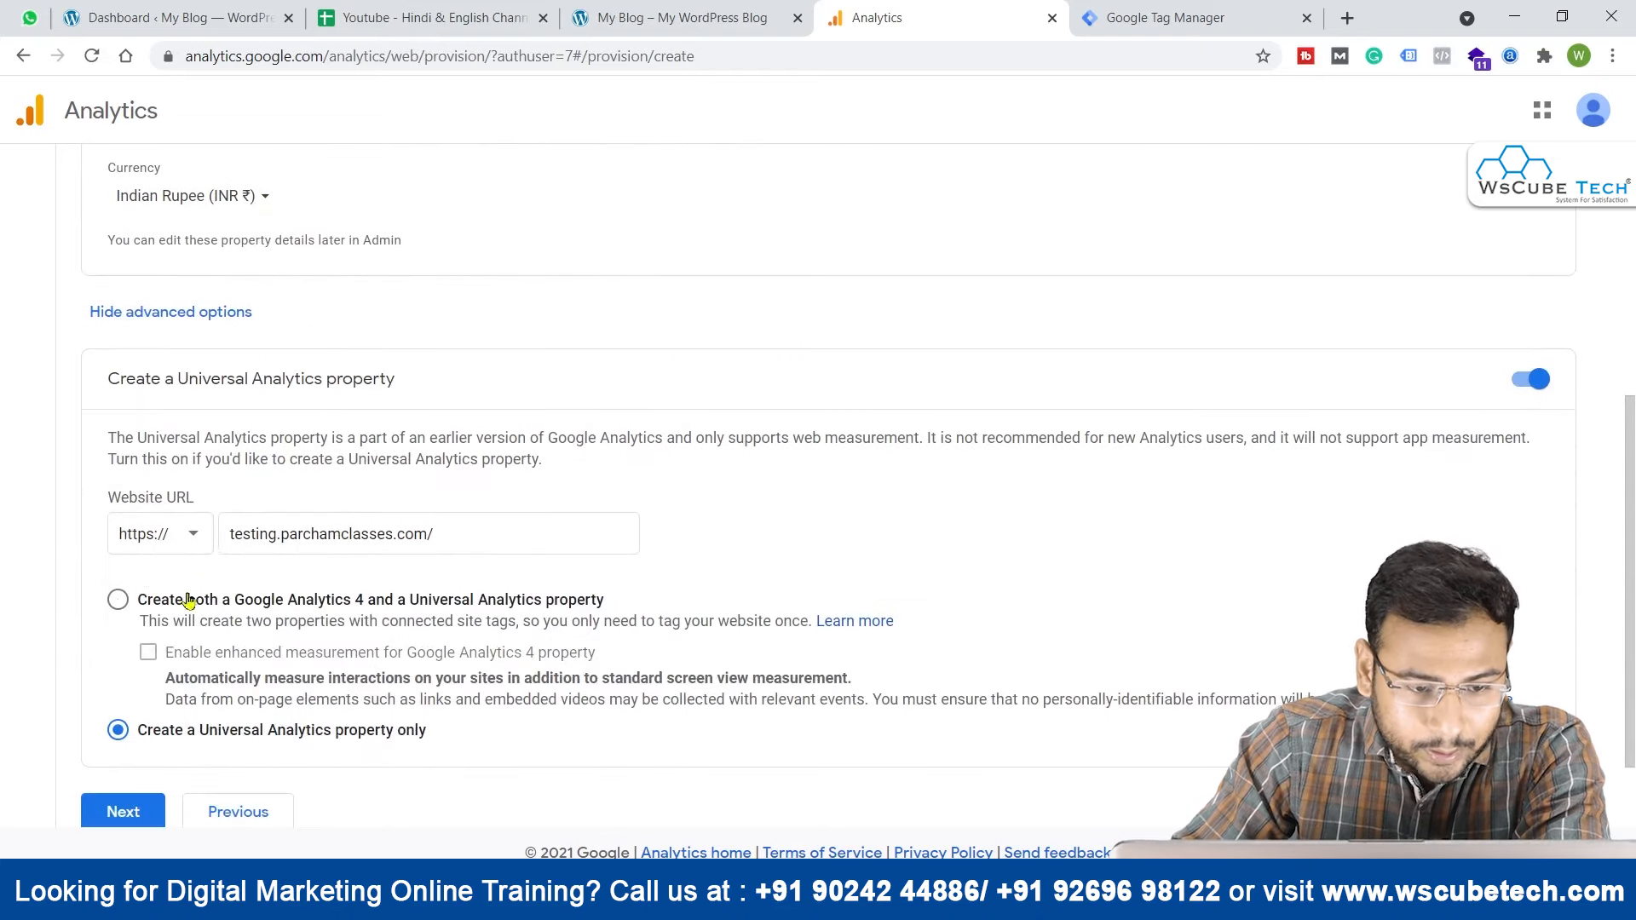
left_click(97, 595)
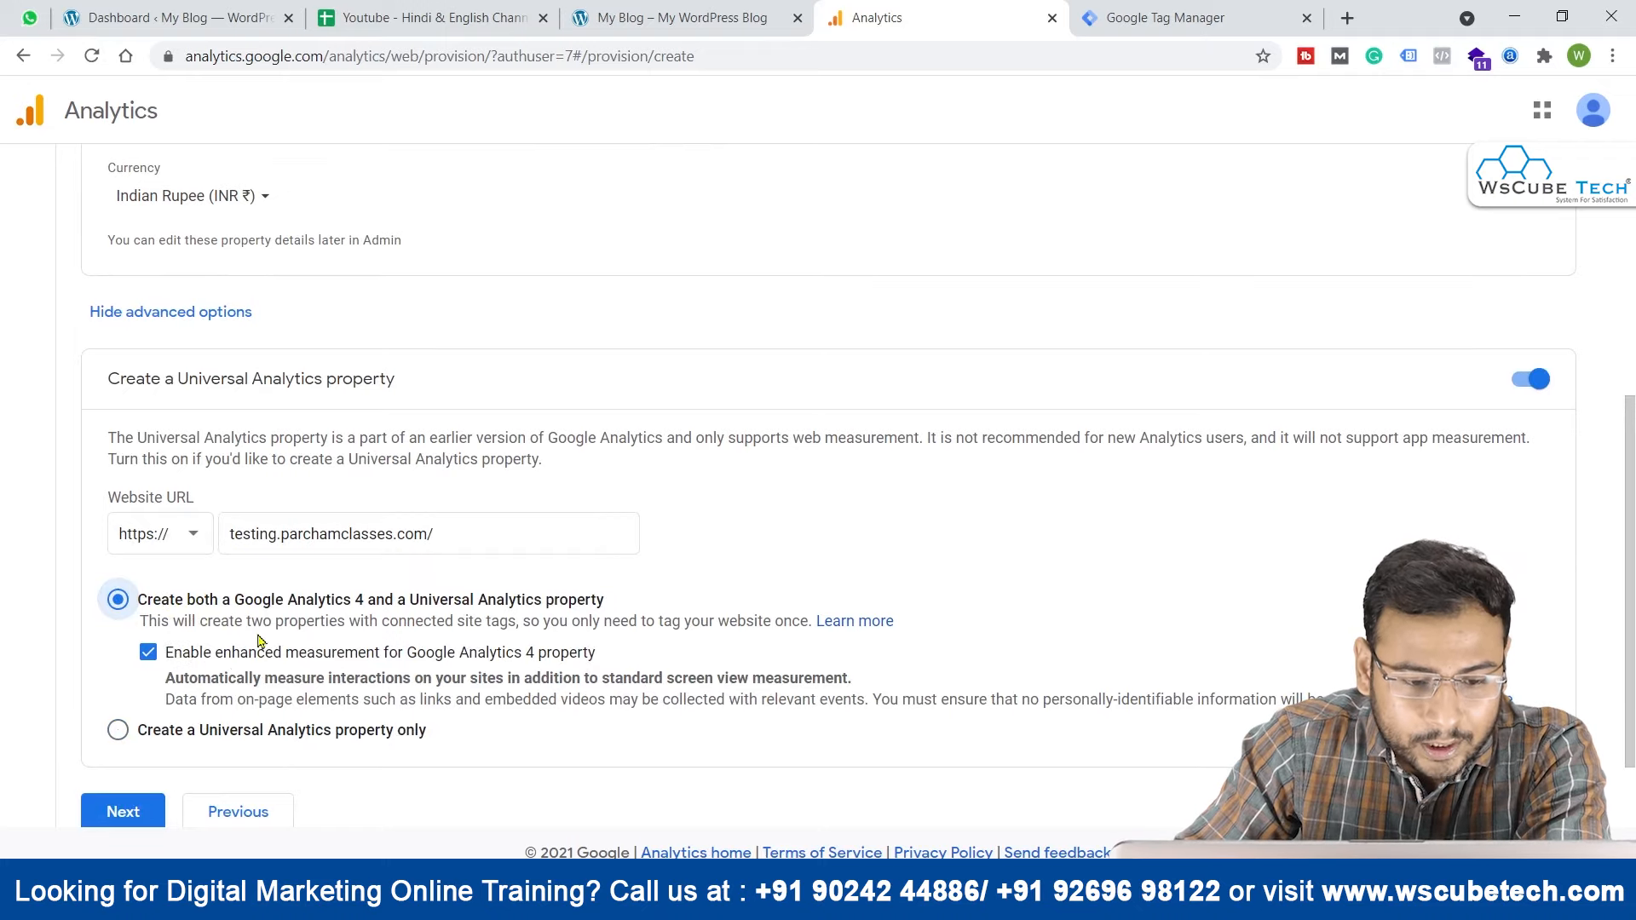
scroll(393, 592, "down", 2)
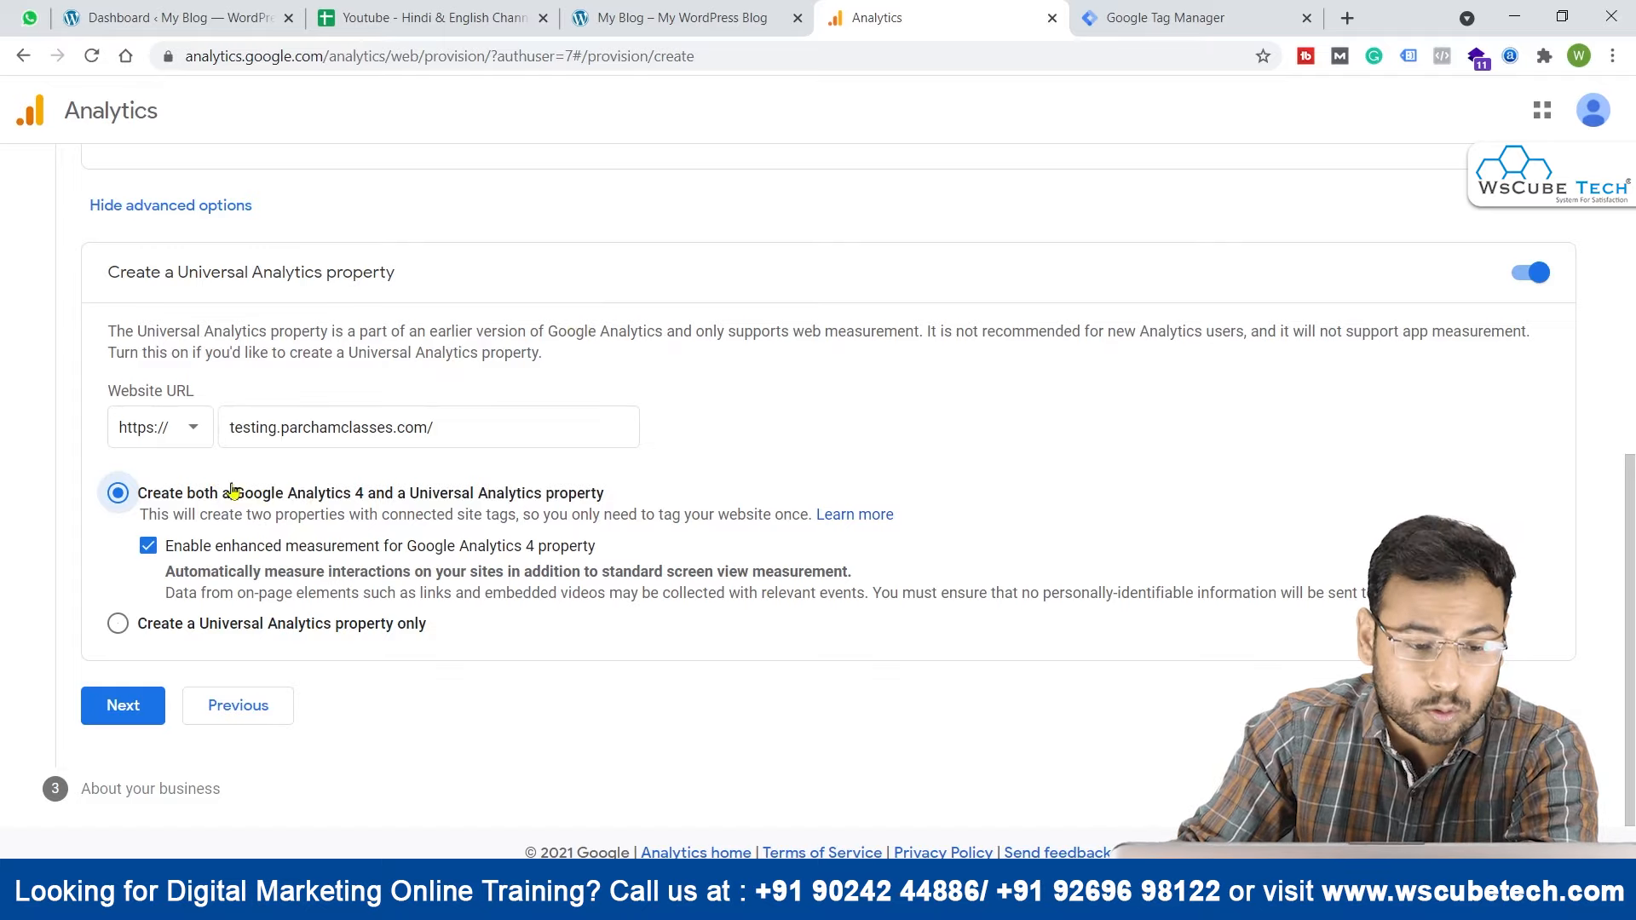
left_click(249, 426)
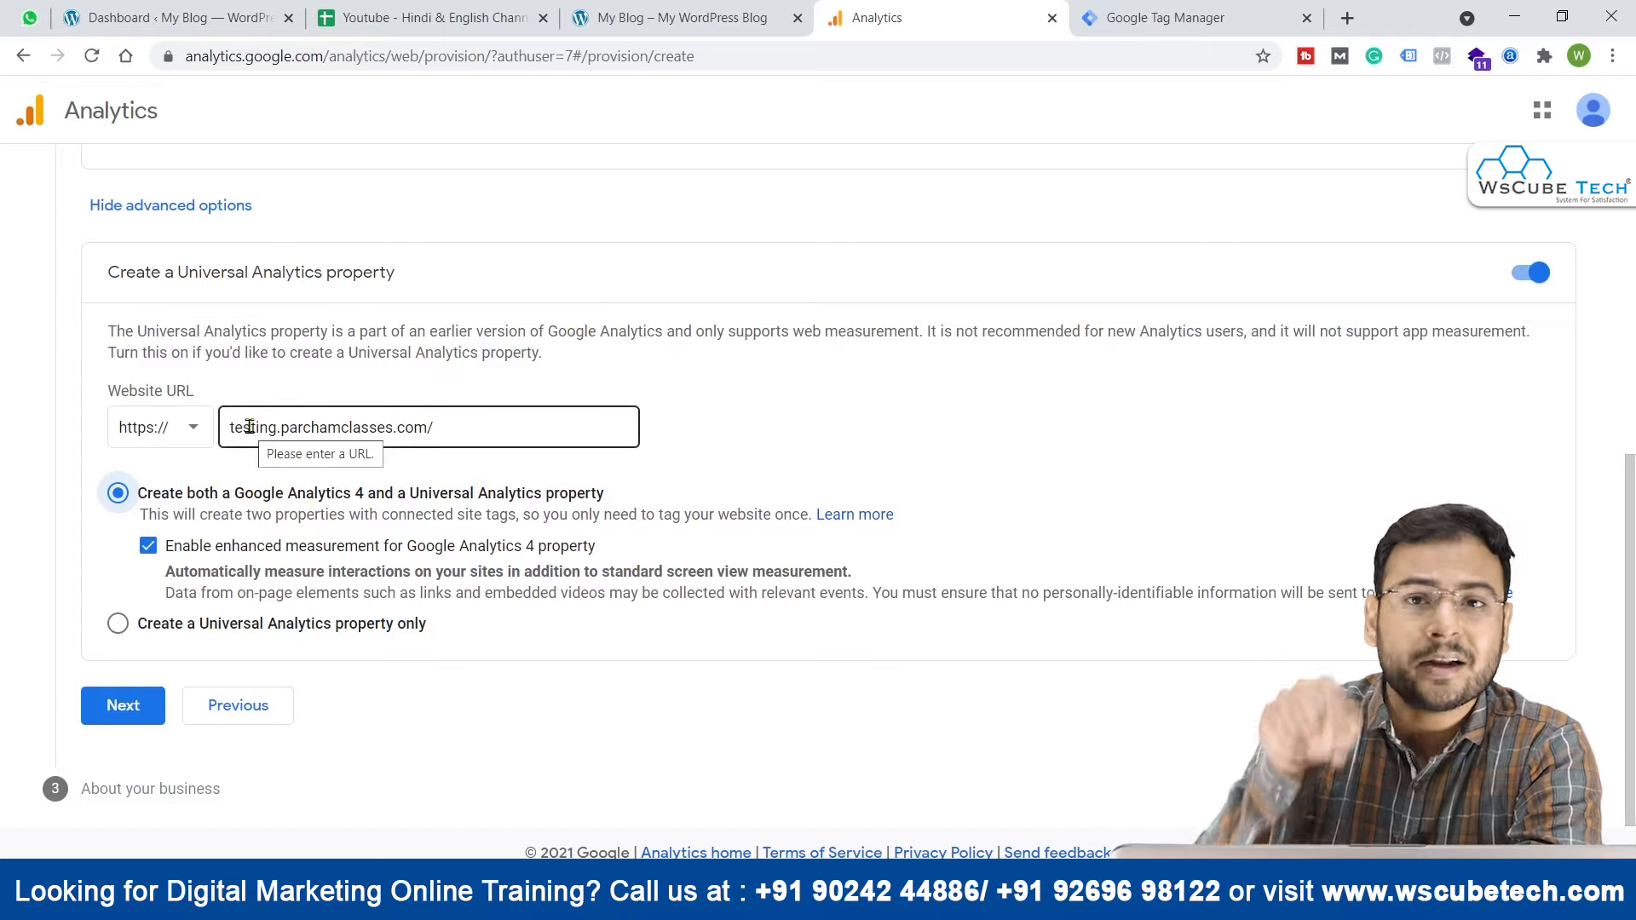
left_click(277, 460)
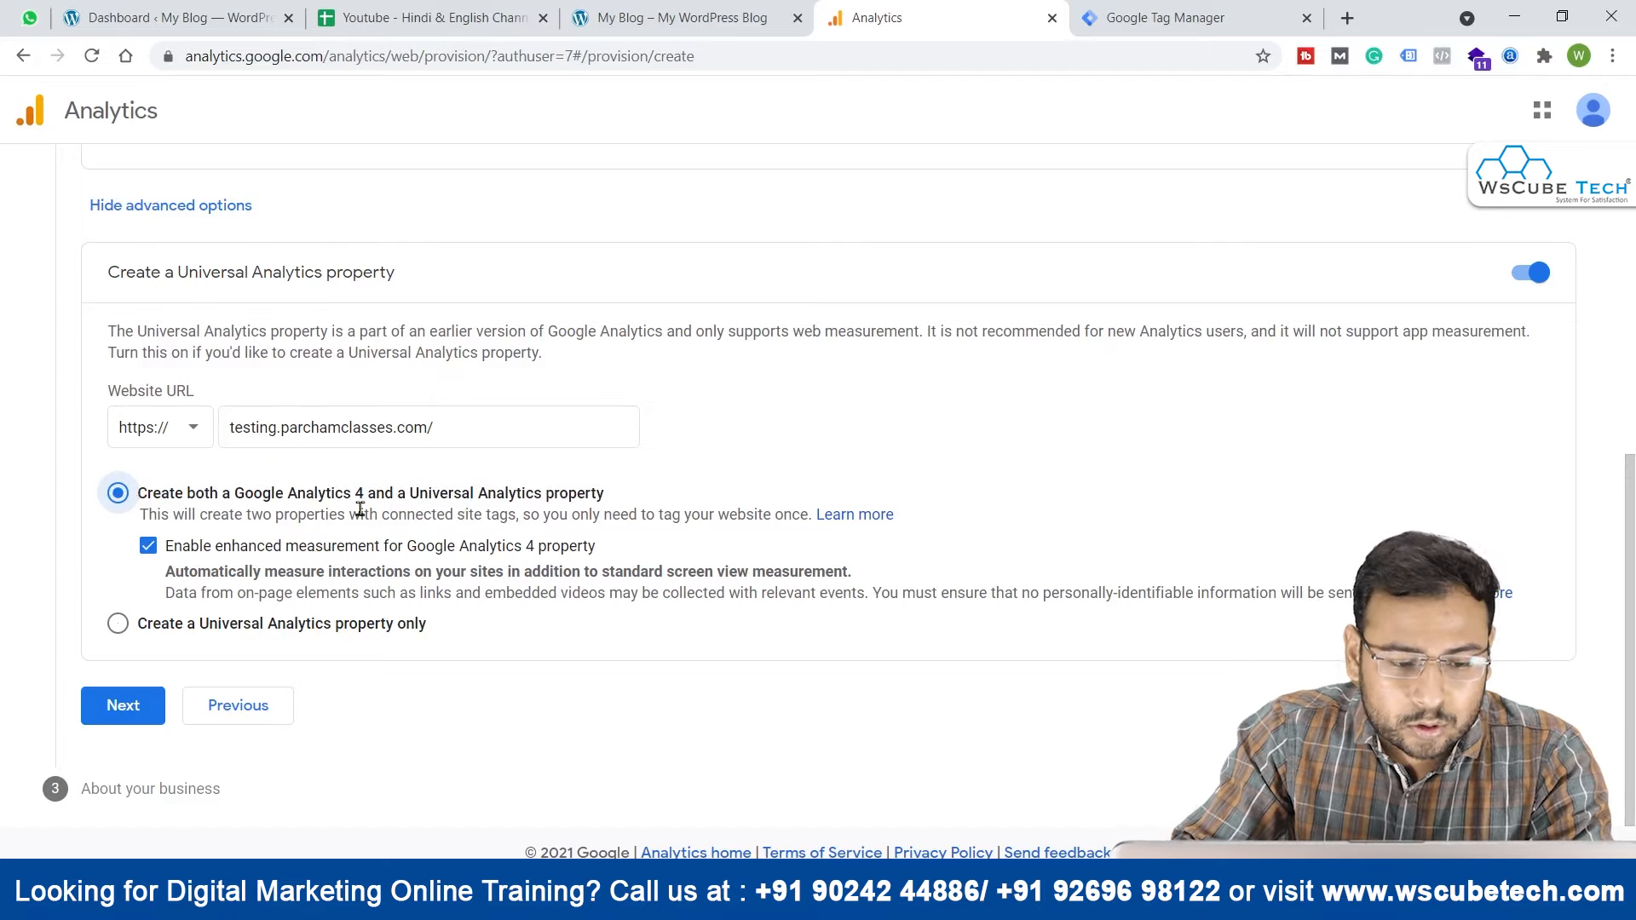
left_click(121, 705)
Step: Set the industry category to Jobs & Education and the business size to Medium - 11 to 100 employees
scroll(294, 527, "up", 4)
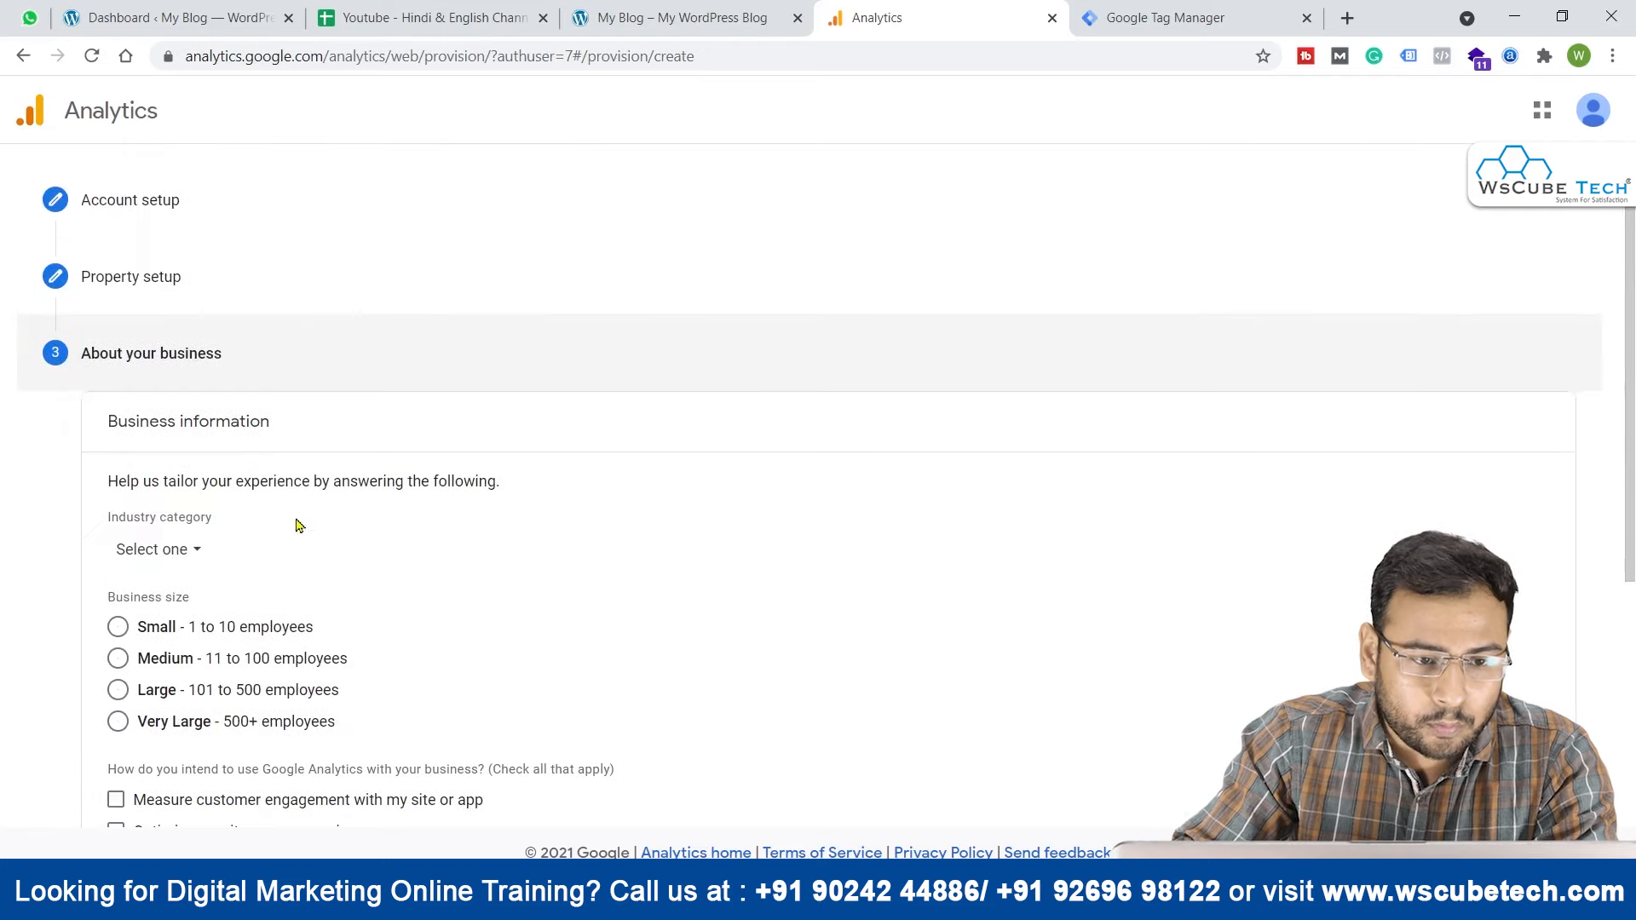
scroll(291, 479, "down", 1)
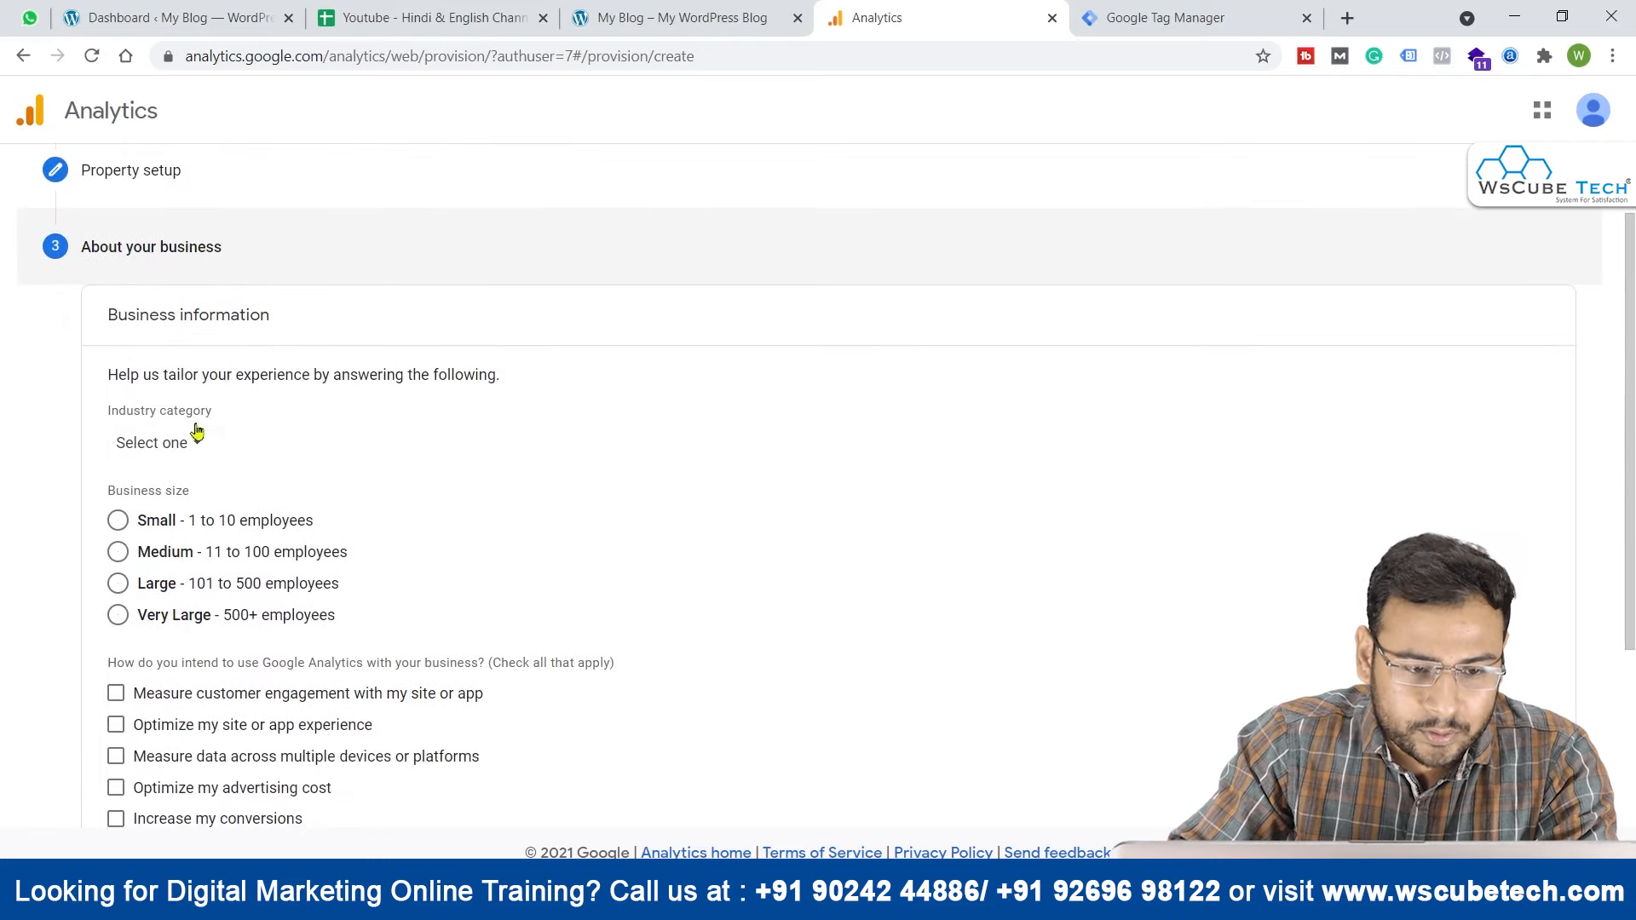
left_click(254, 431)
type("Educ")
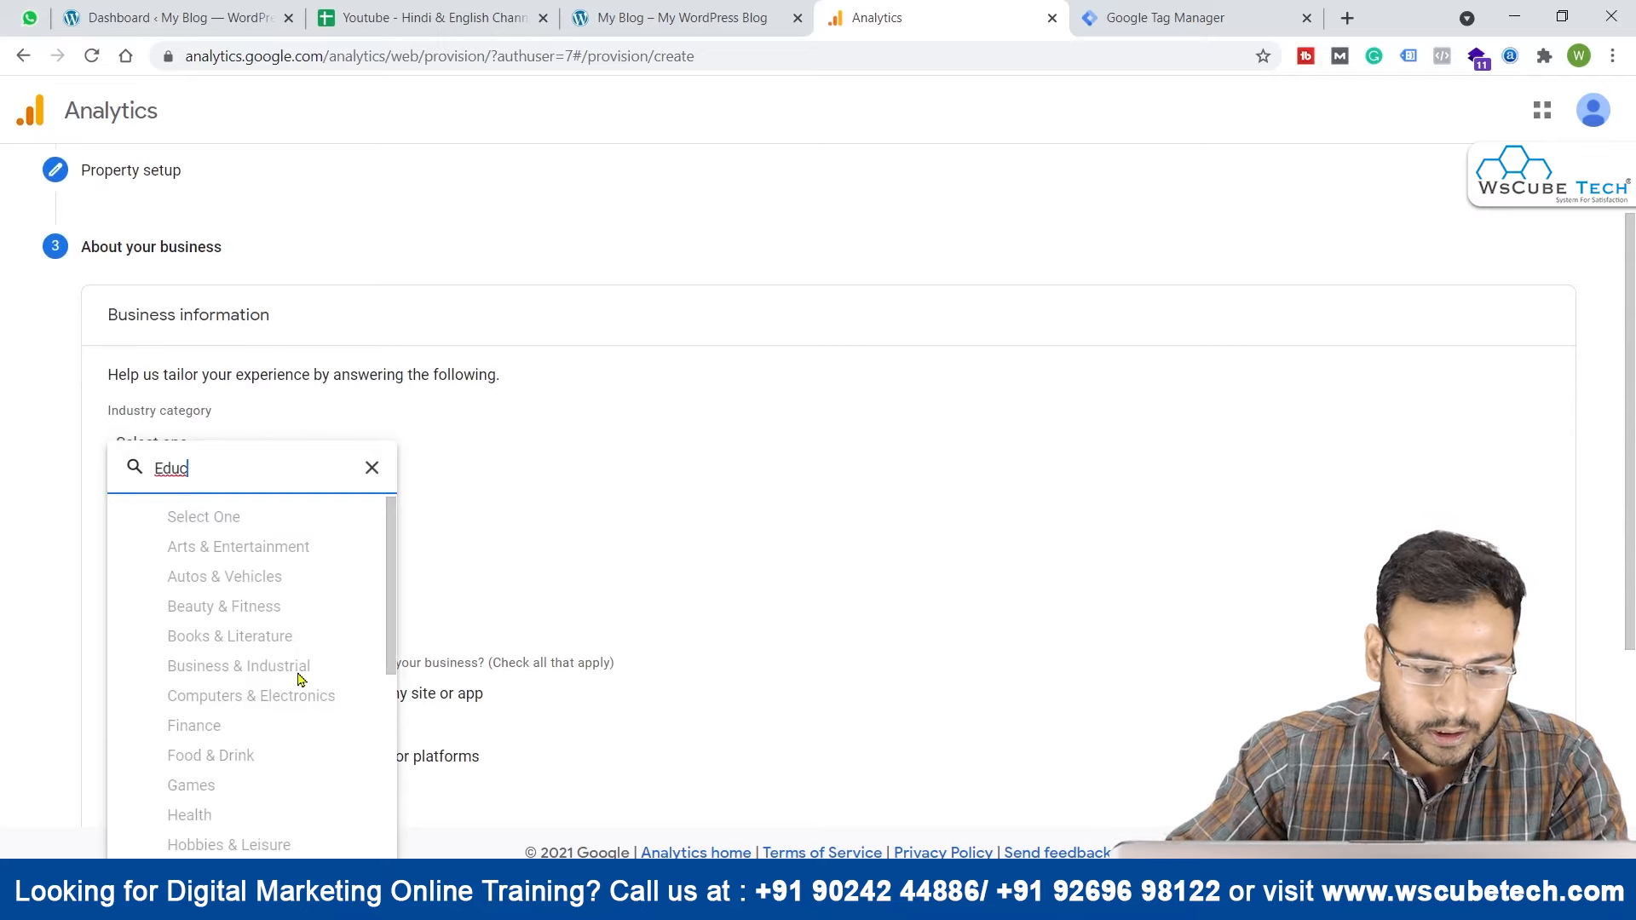
scroll(300, 673, "down", 4)
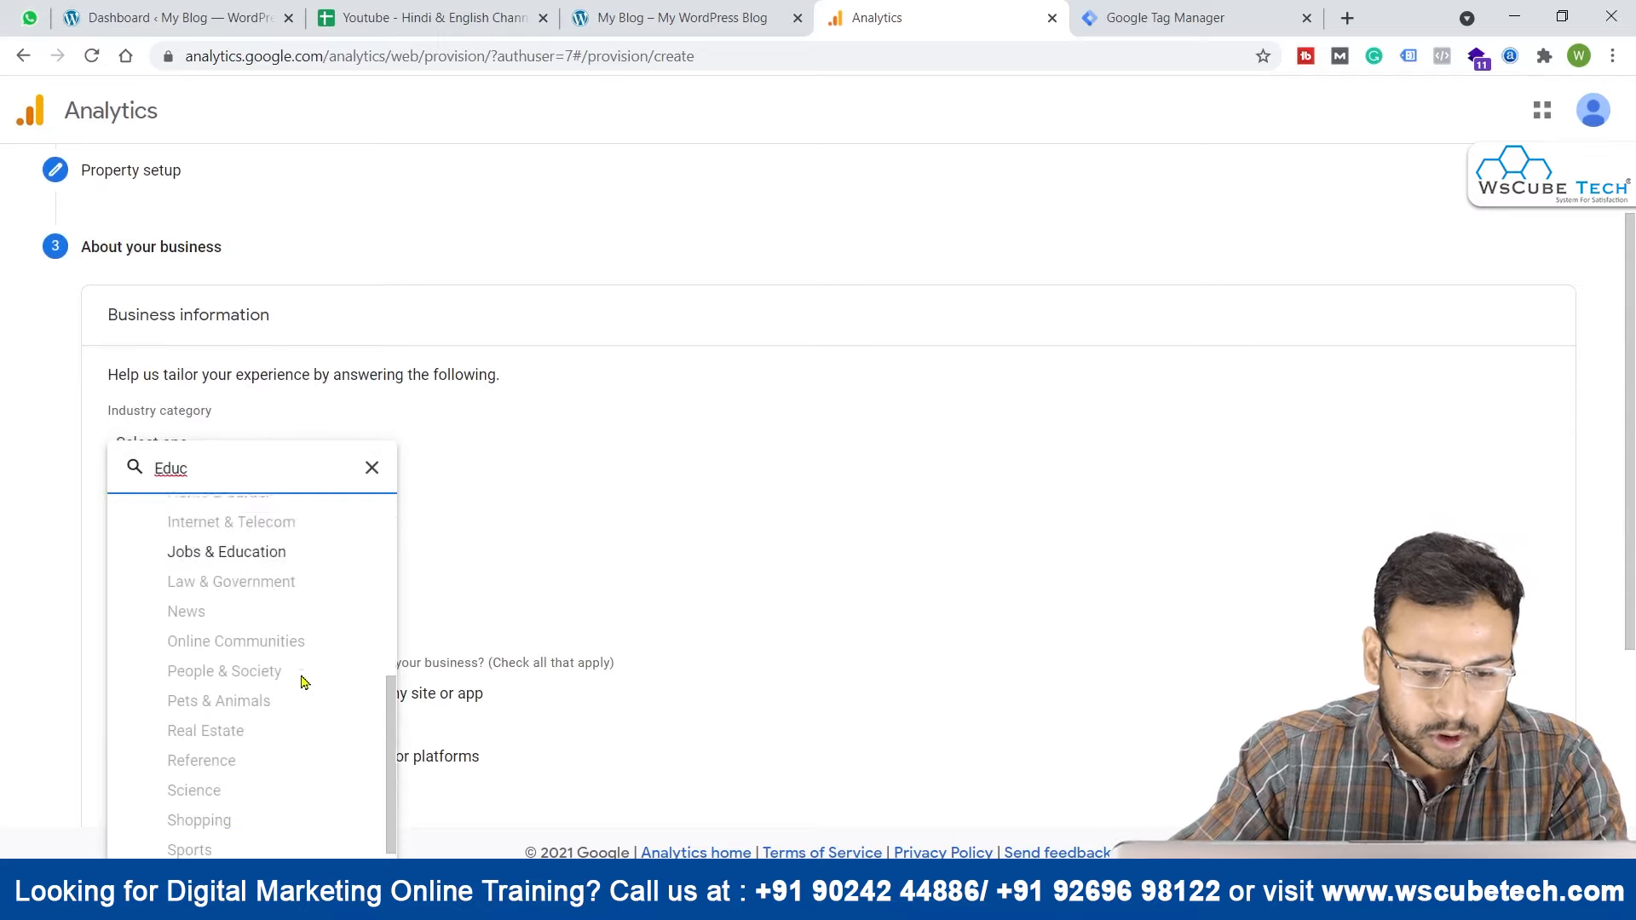
scroll(300, 669, "up", 1)
left_click(225, 606)
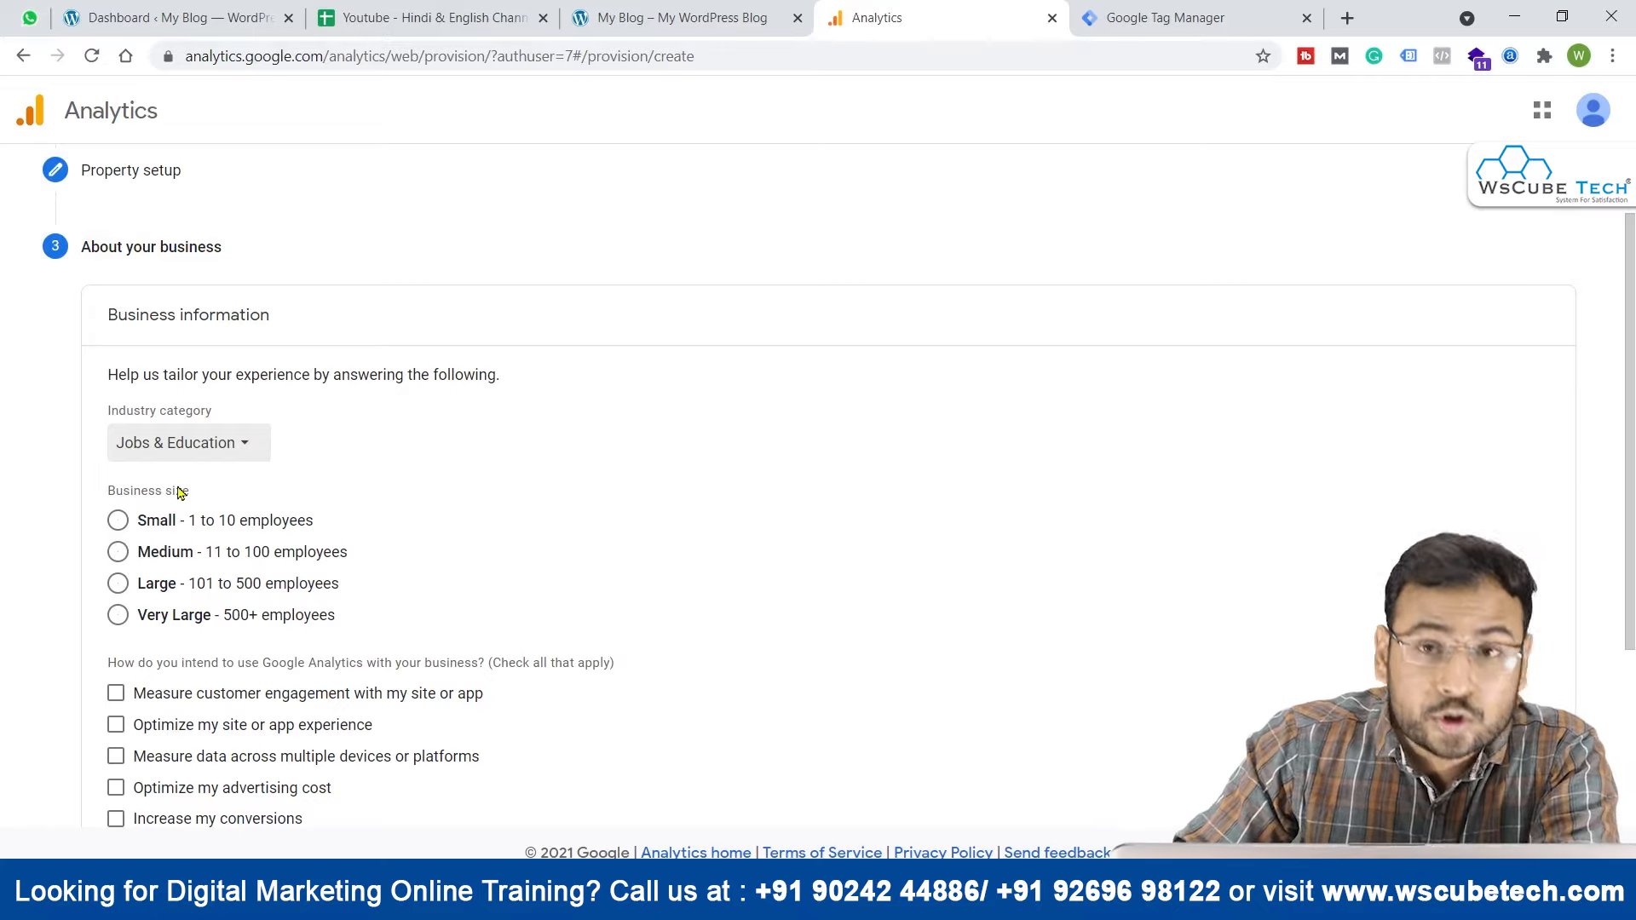
left_click(116, 551)
Step: Select every intended use of Google Analytics except Measure lead generation and Other, and submit the account for creation
scroll(545, 501, "down", 3)
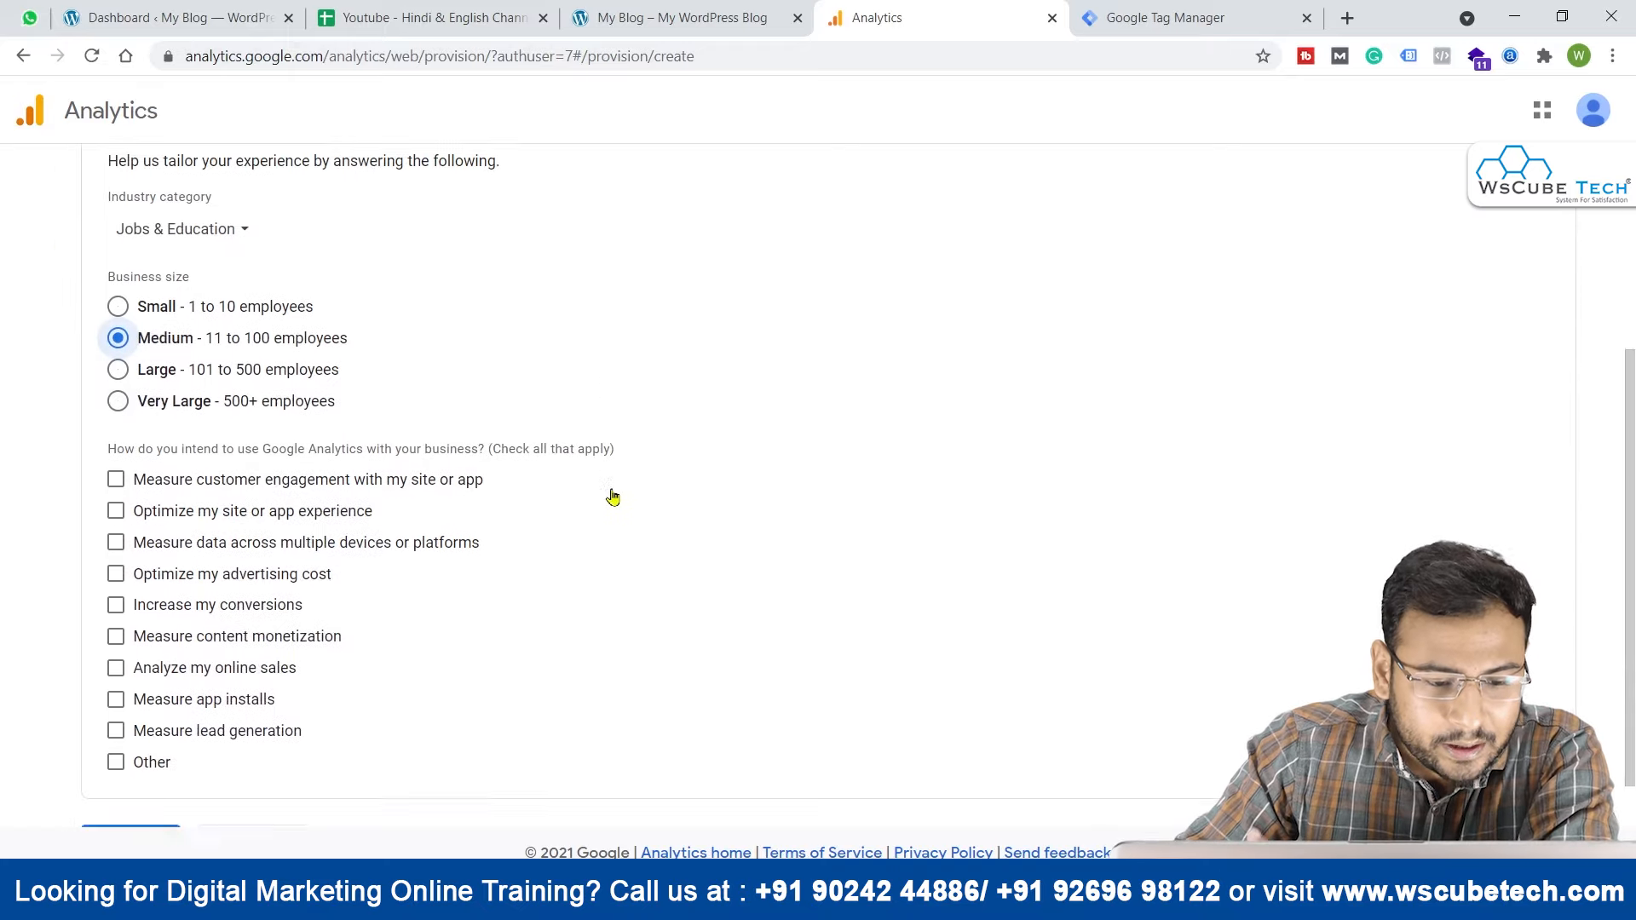
scroll(612, 497, "down", 1)
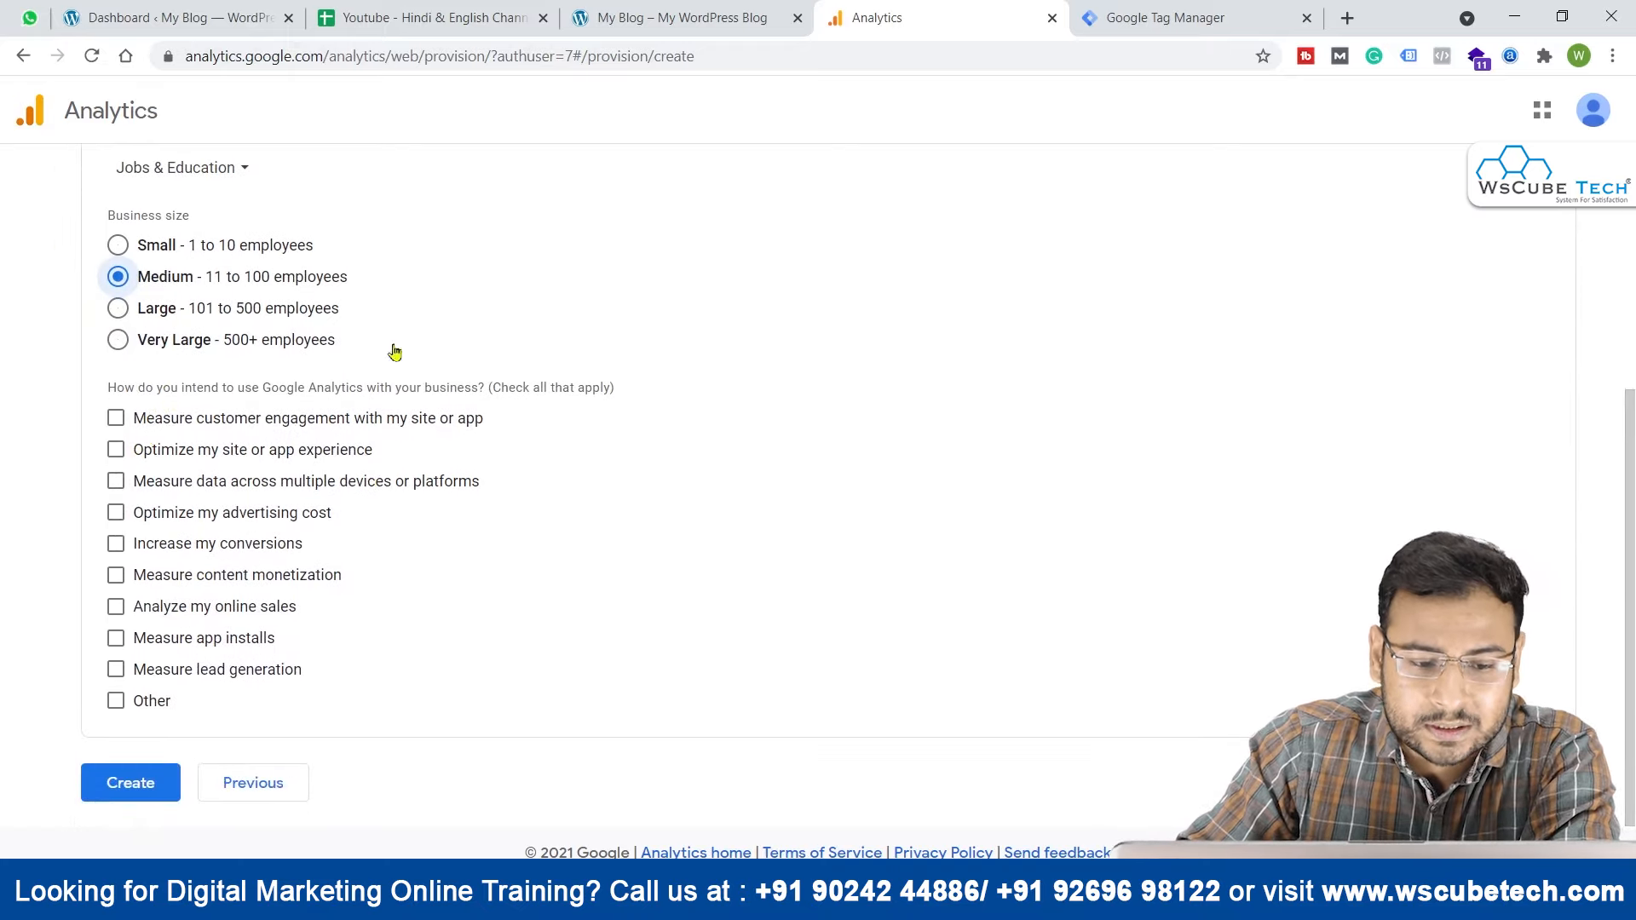
left_click(116, 638)
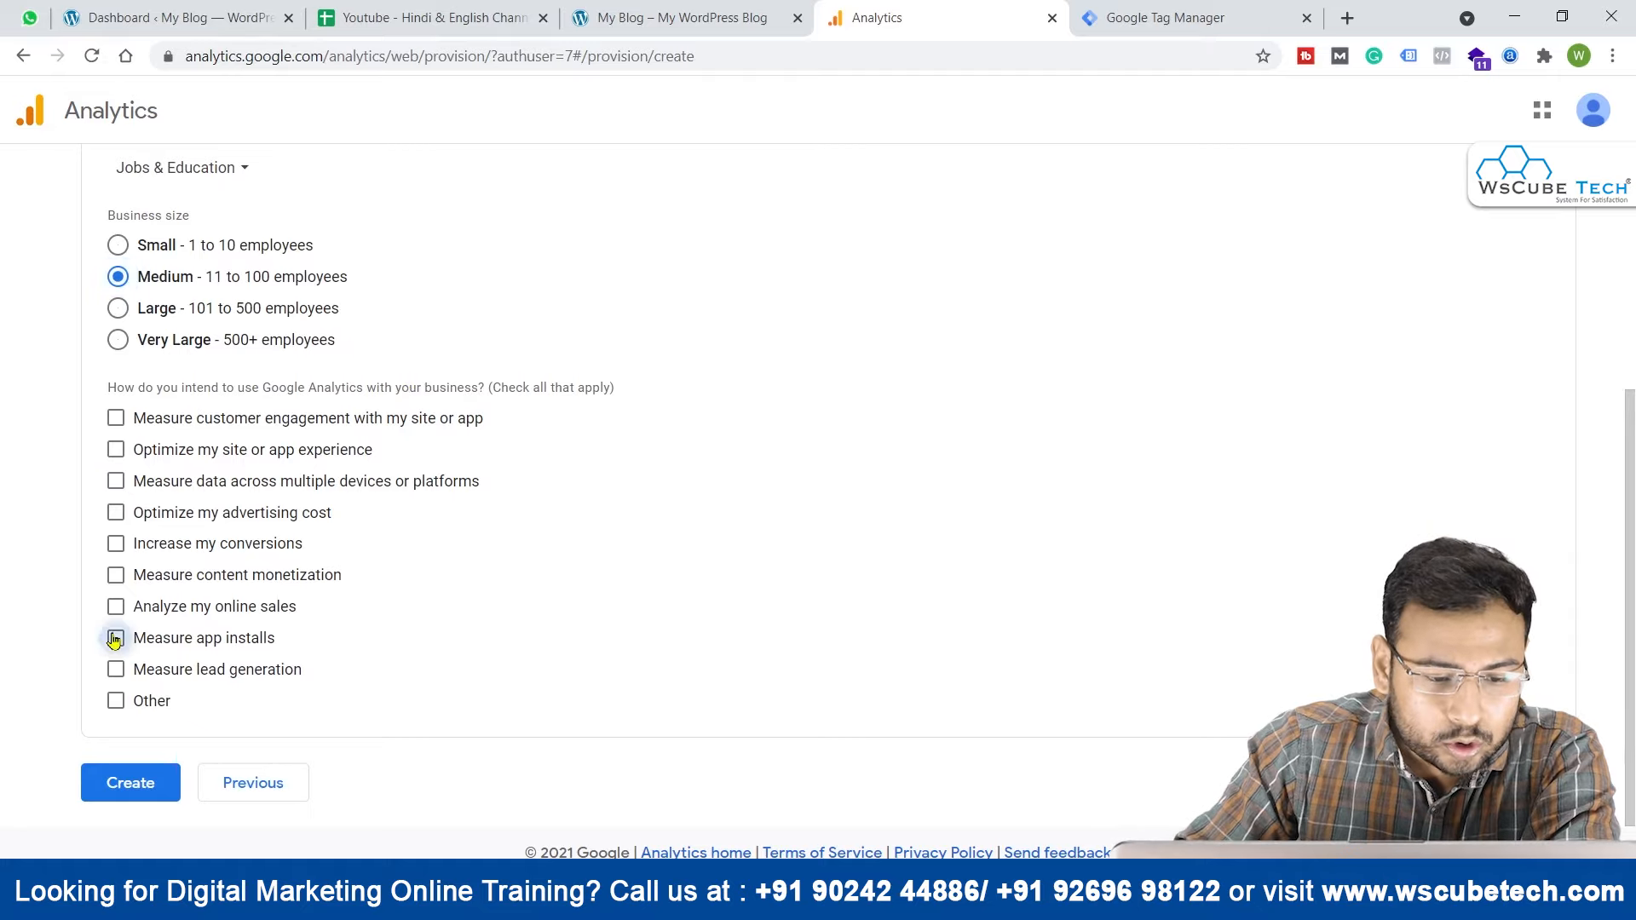
left_click(116, 606)
left_click(116, 575)
left_click(116, 543)
left_click(116, 512)
left_click(115, 483)
left_click(116, 449)
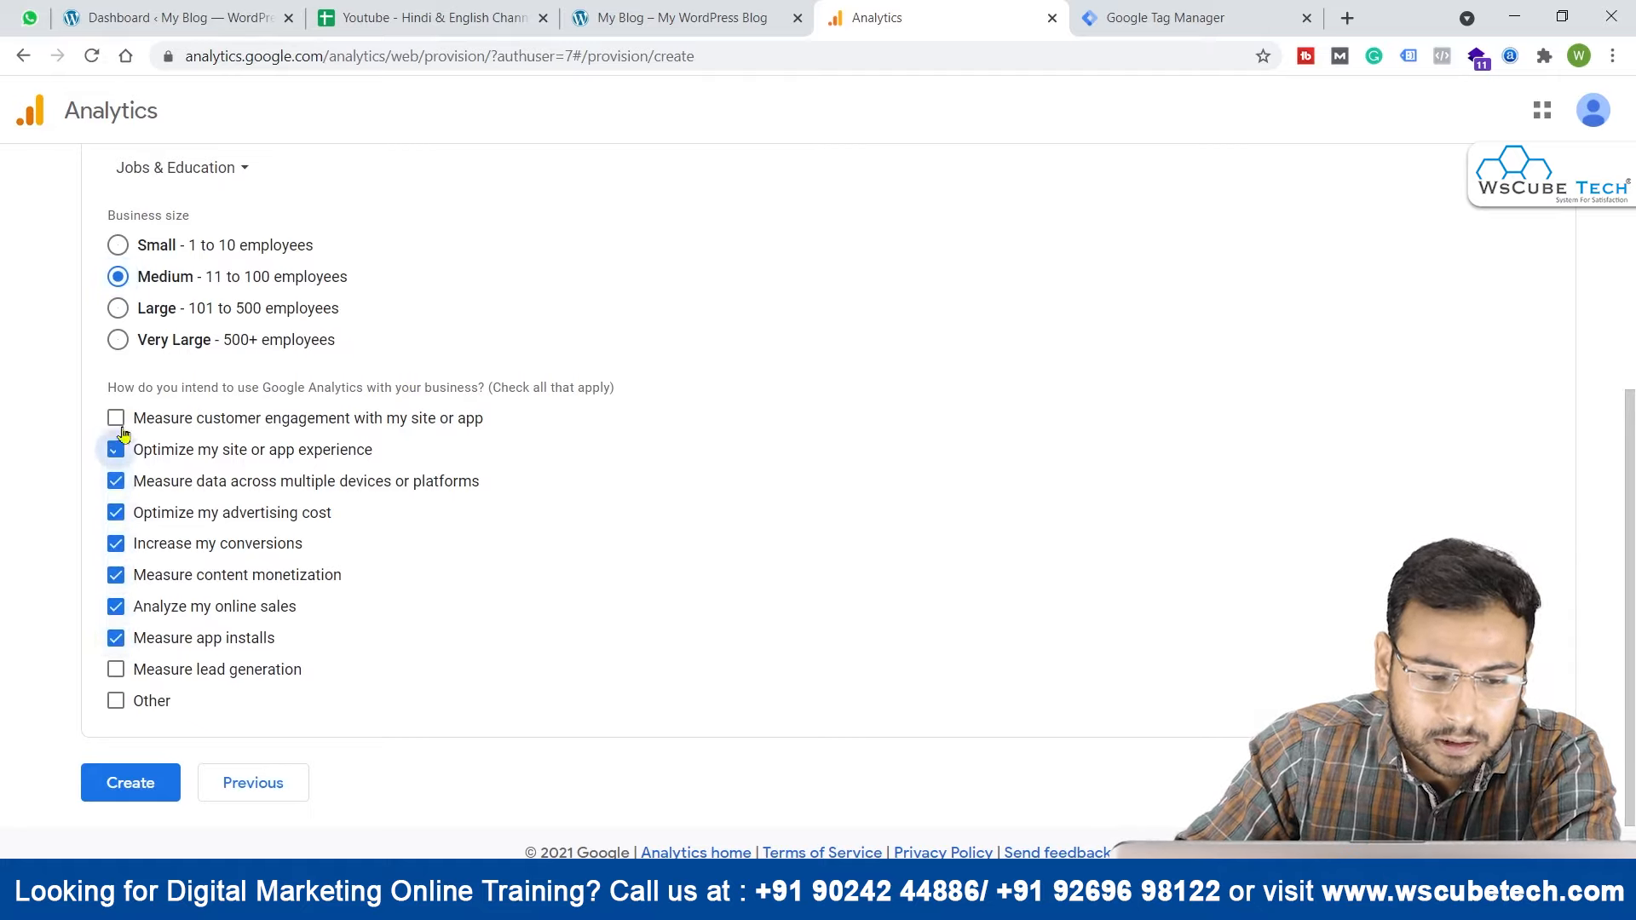
left_click(116, 418)
left_click(130, 782)
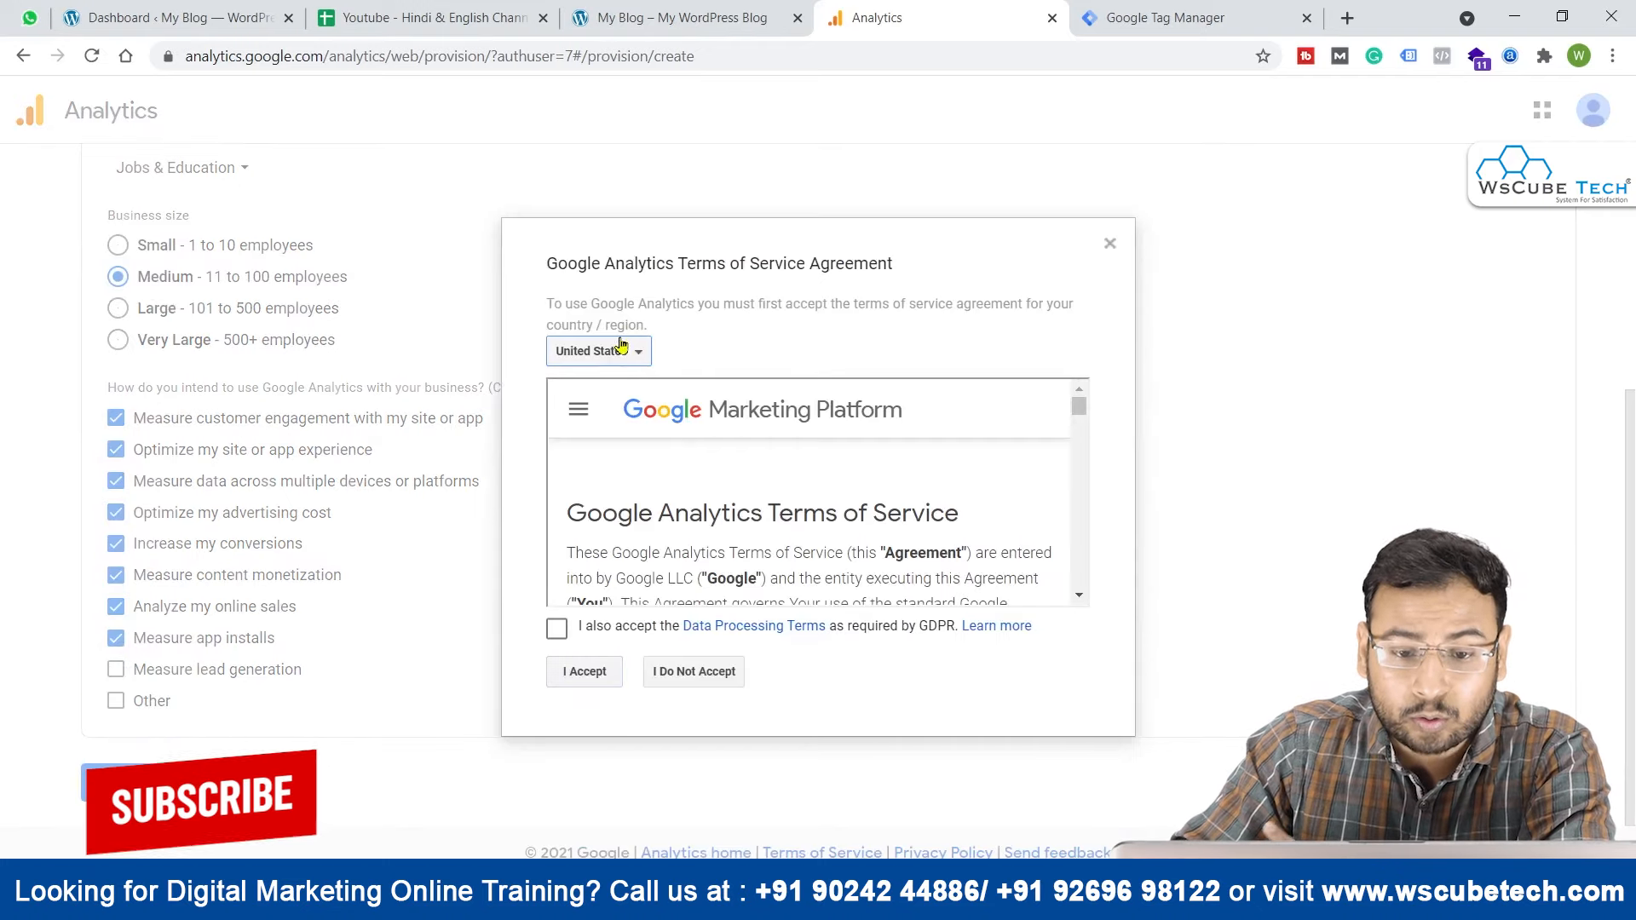
Step: Accept the Terms of Service for India together with the Data Processing Terms, and opt out of all email communications
left_click(582, 354)
type("ind")
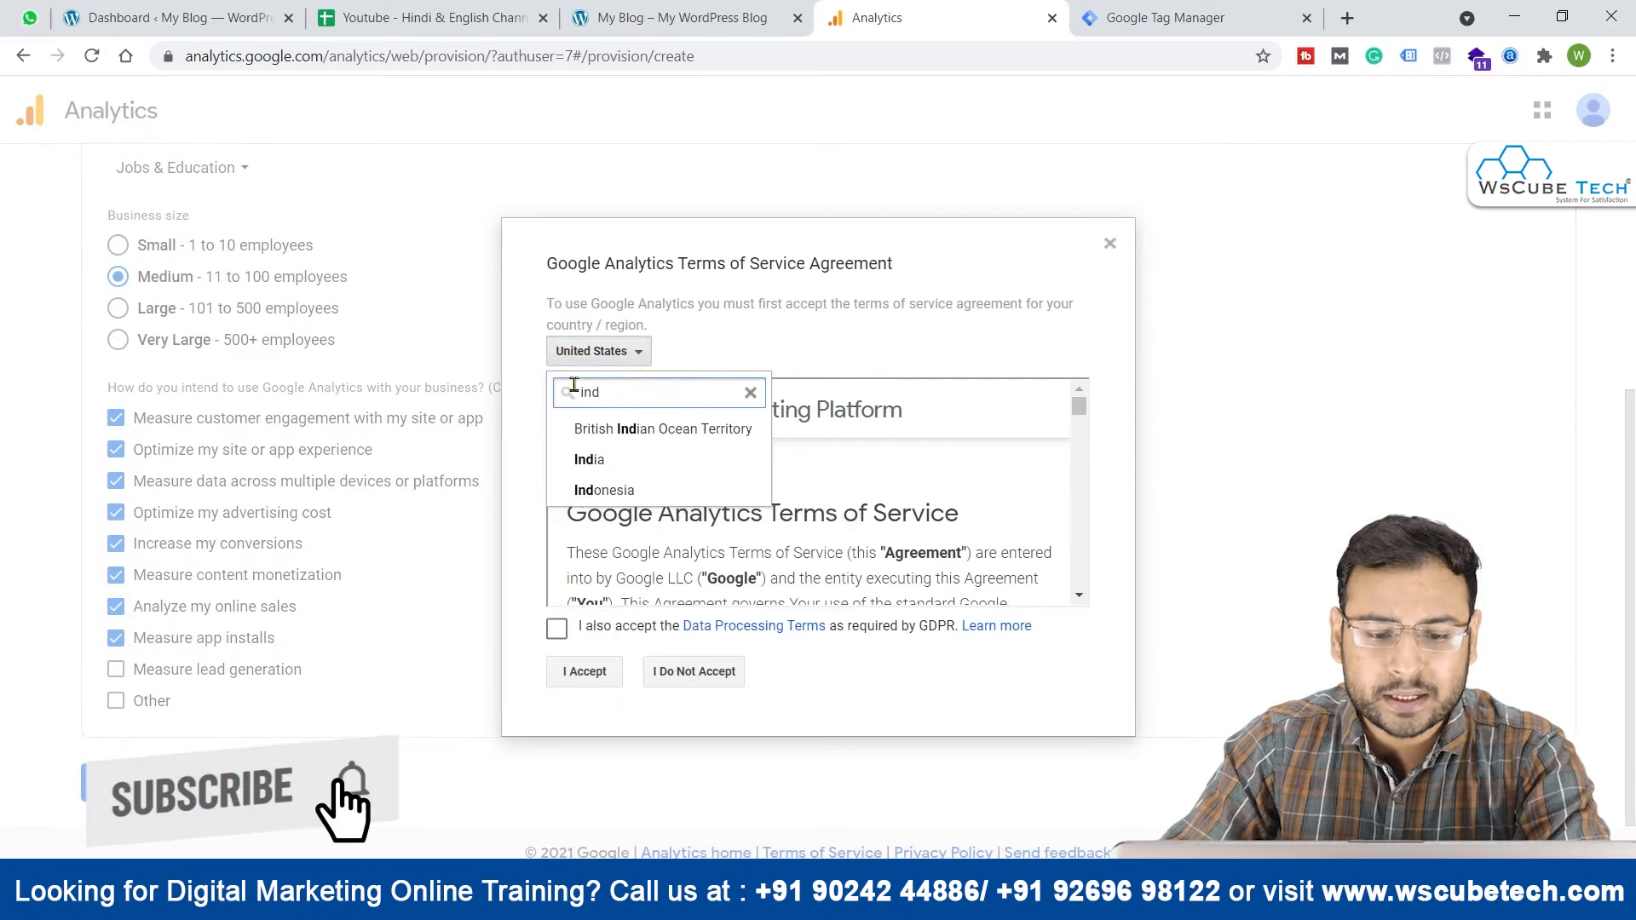
left_click(590, 462)
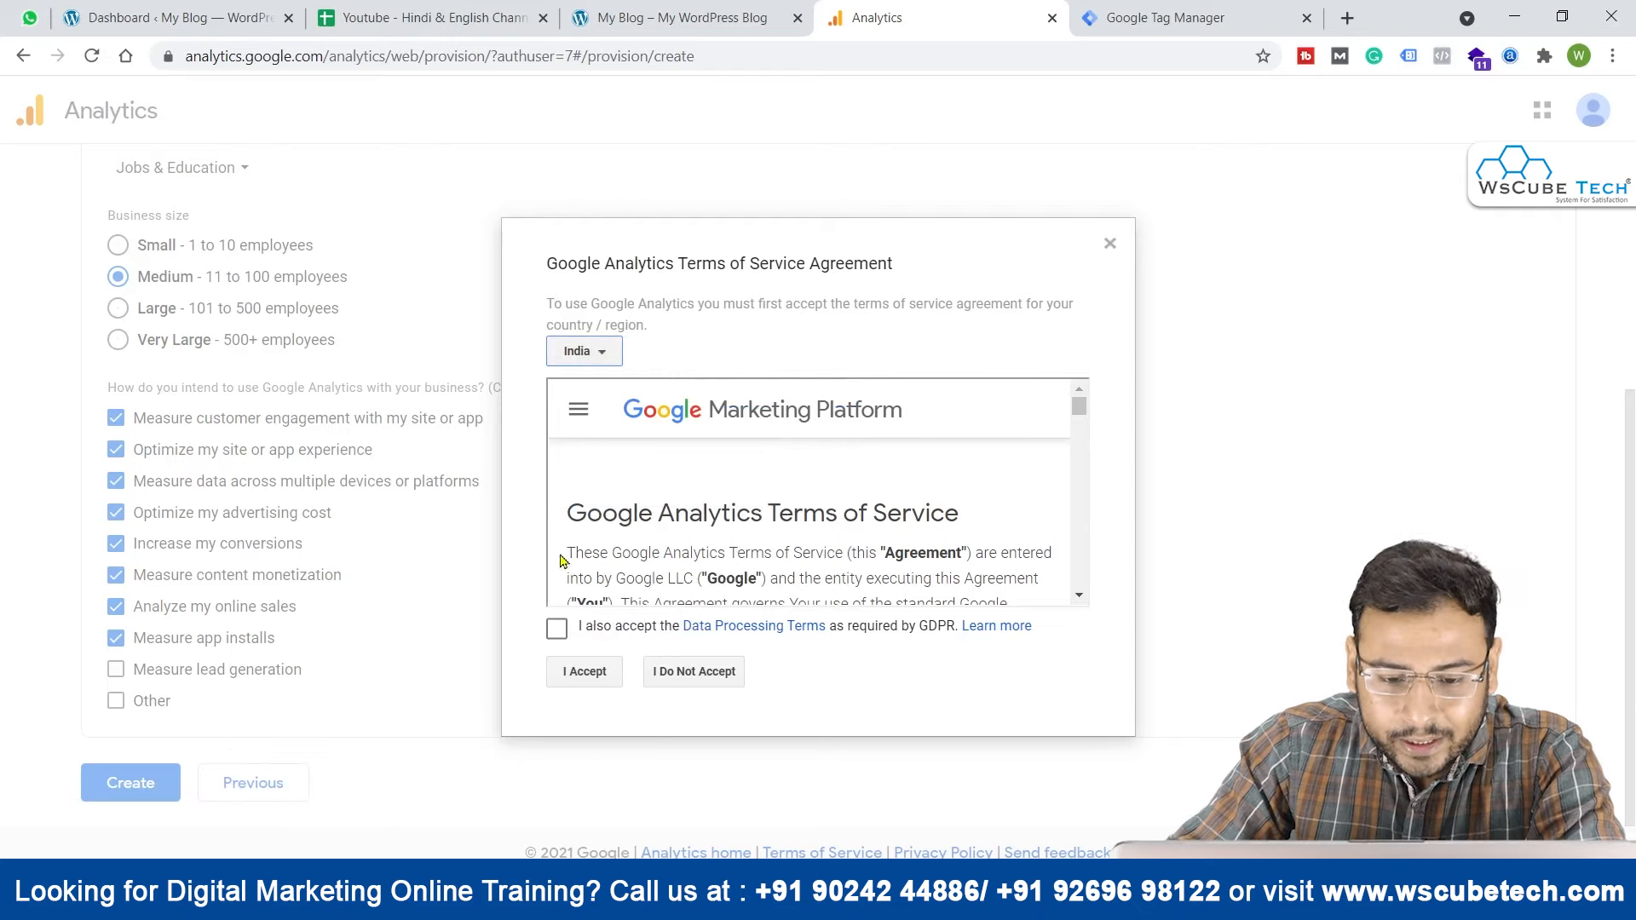
left_click(556, 629)
left_click(584, 671)
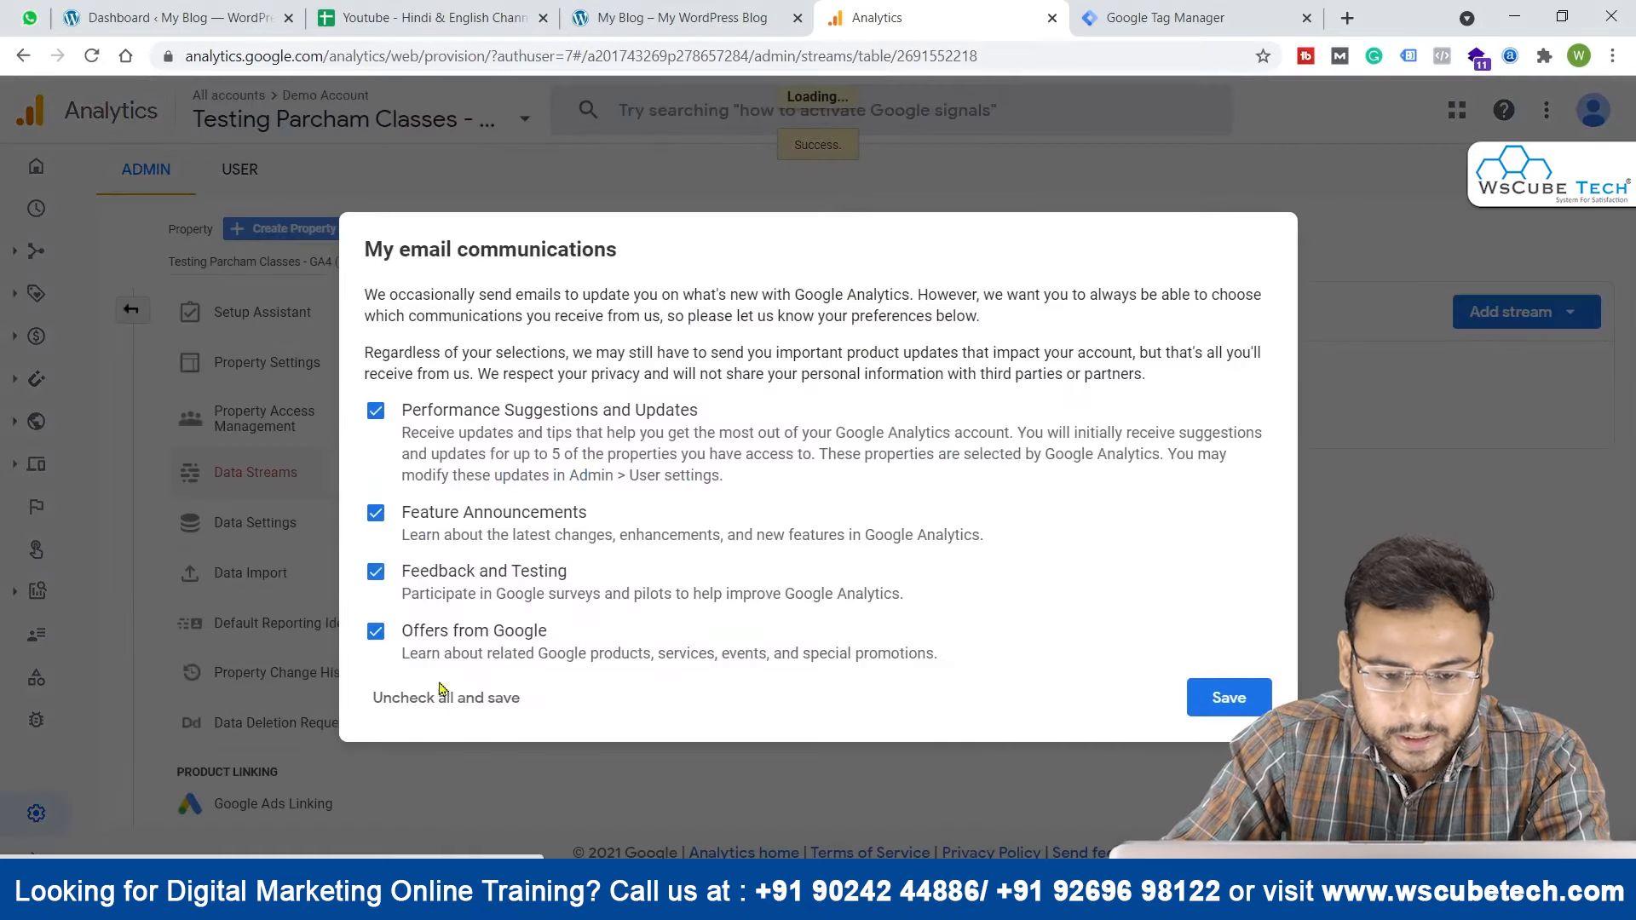
left_click(434, 697)
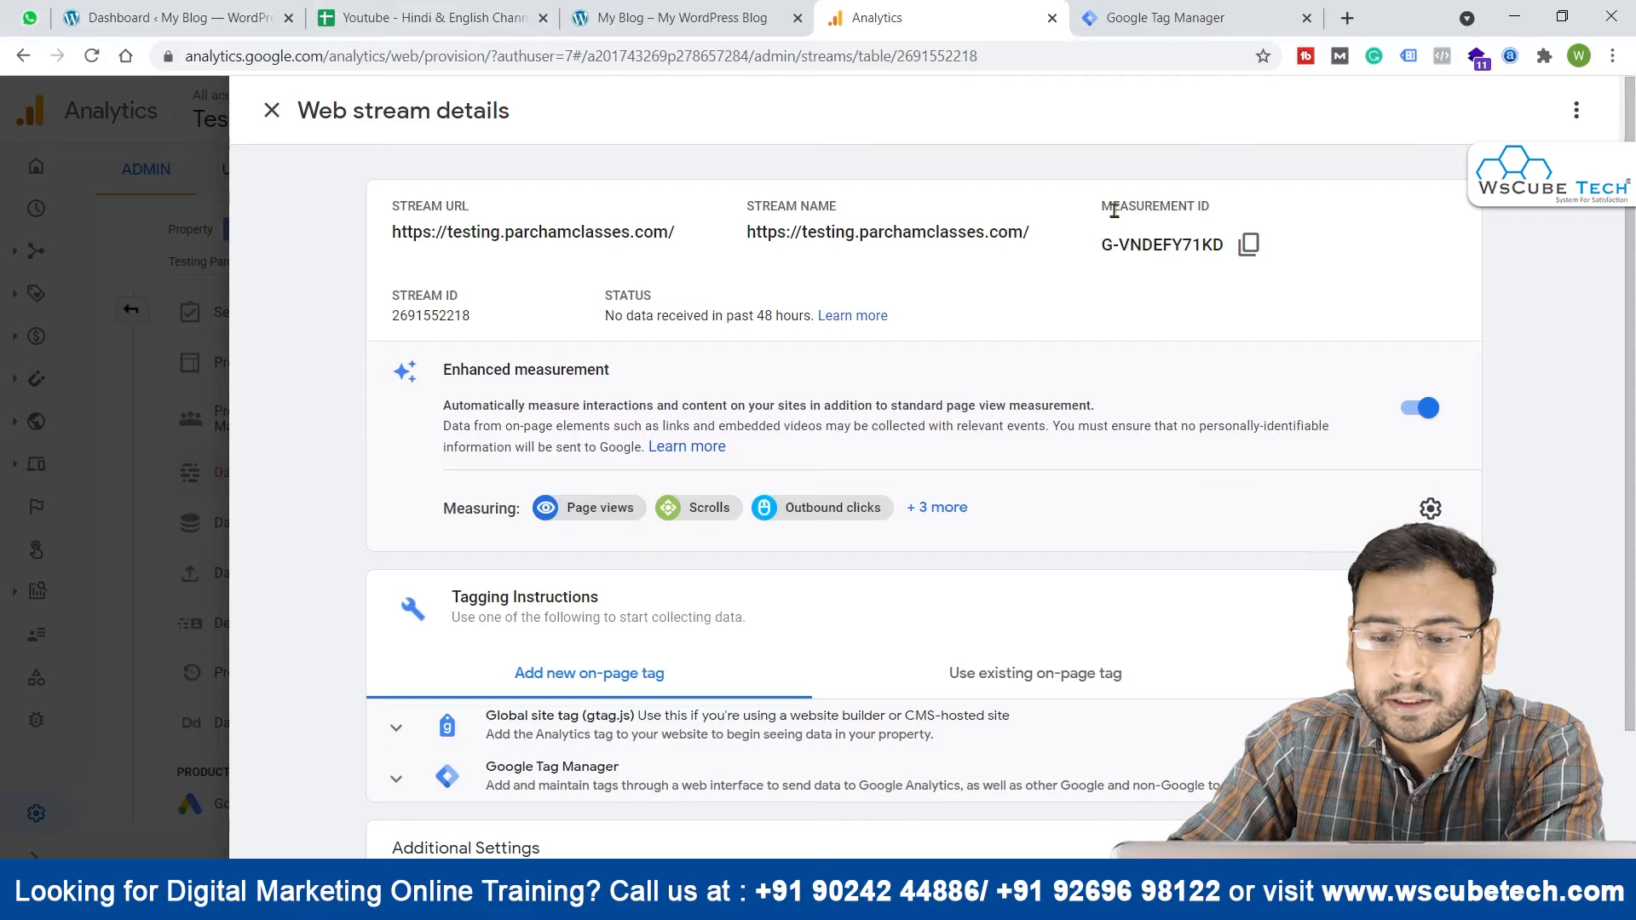
Step: Review the web stream's measurement ID and enhanced measurement description, and expand the full list of measured interactions
left_click_drag(1103, 205, 1209, 205)
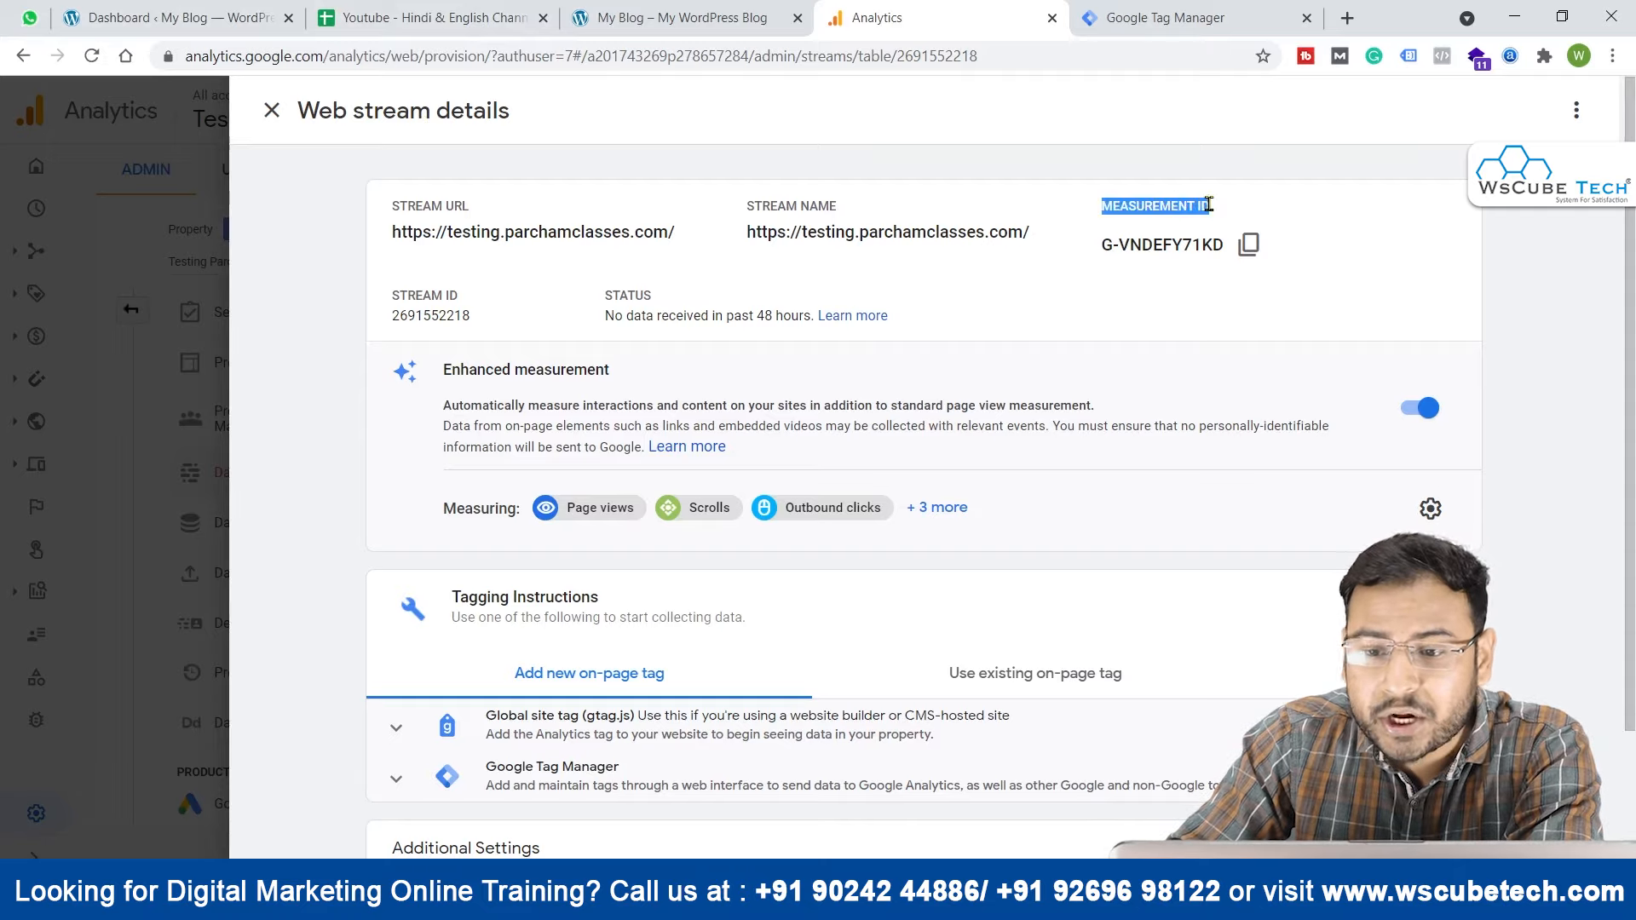
triple_click(1154, 206)
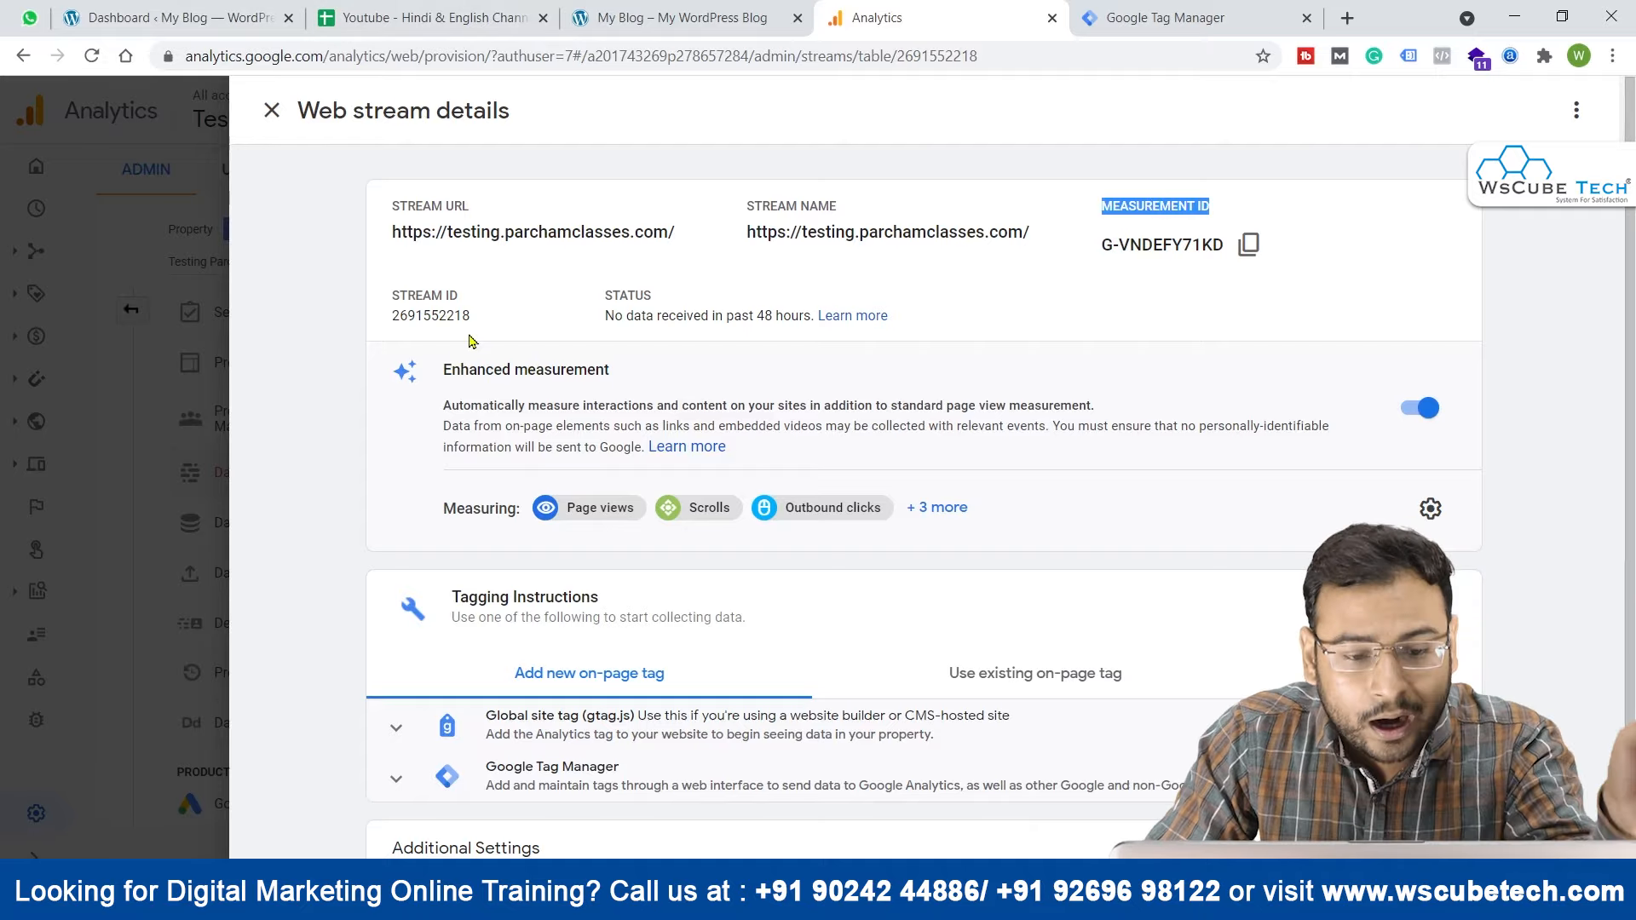
left_click_drag(625, 375, 443, 370)
left_click(650, 369)
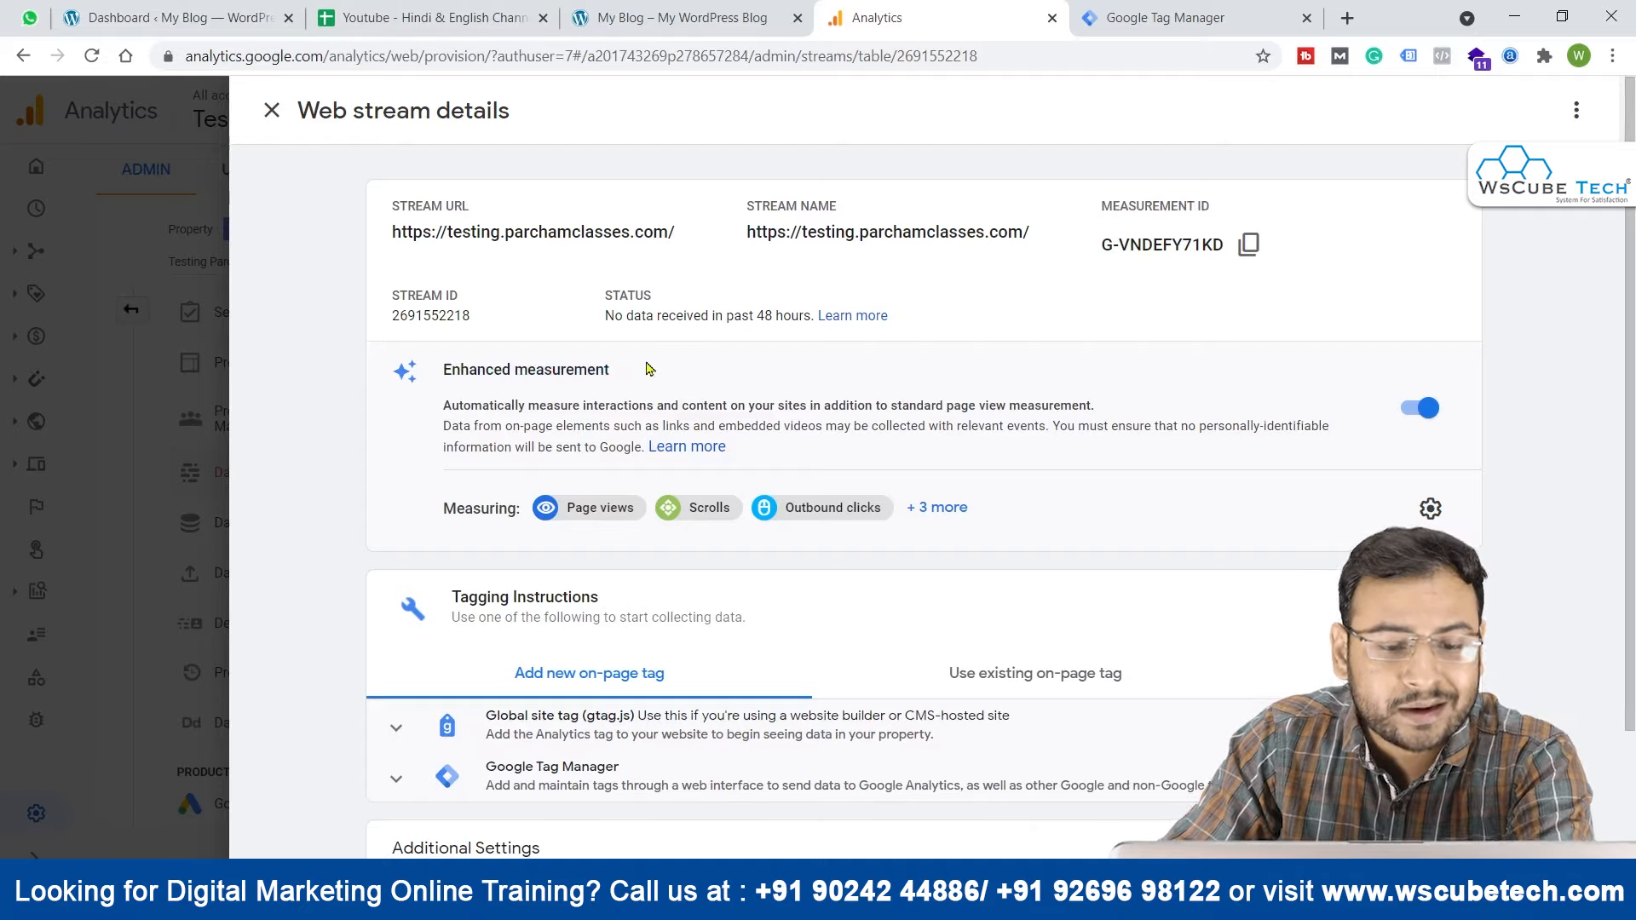
left_click_drag(587, 369, 476, 368)
left_click_drag(672, 385, 443, 401)
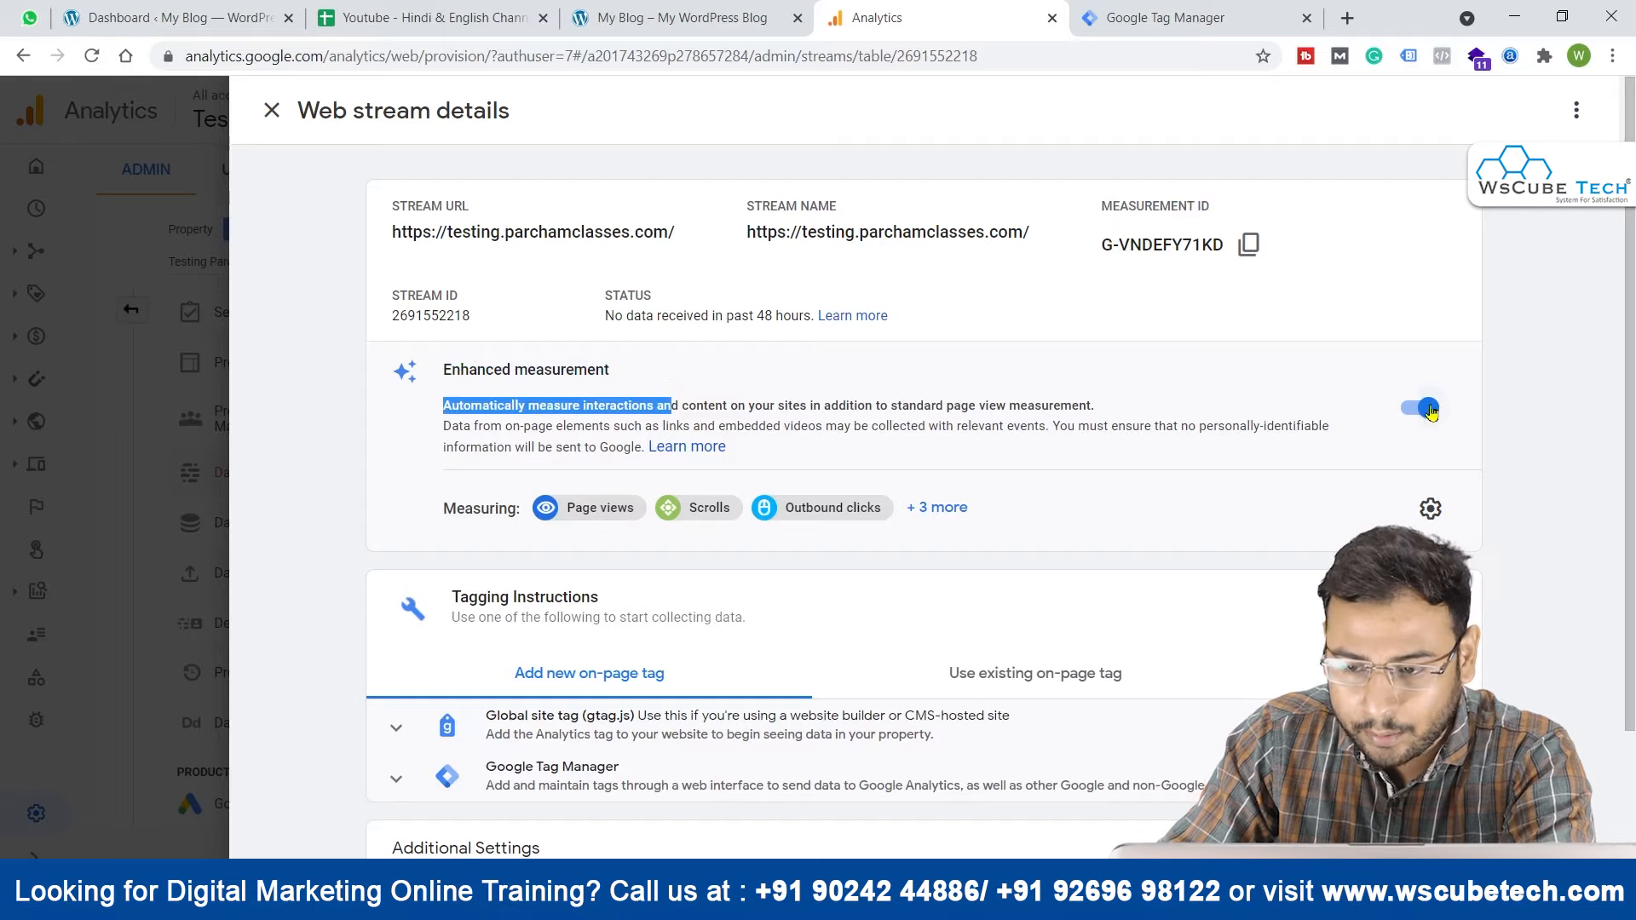
left_click(1421, 408)
left_click(1033, 532)
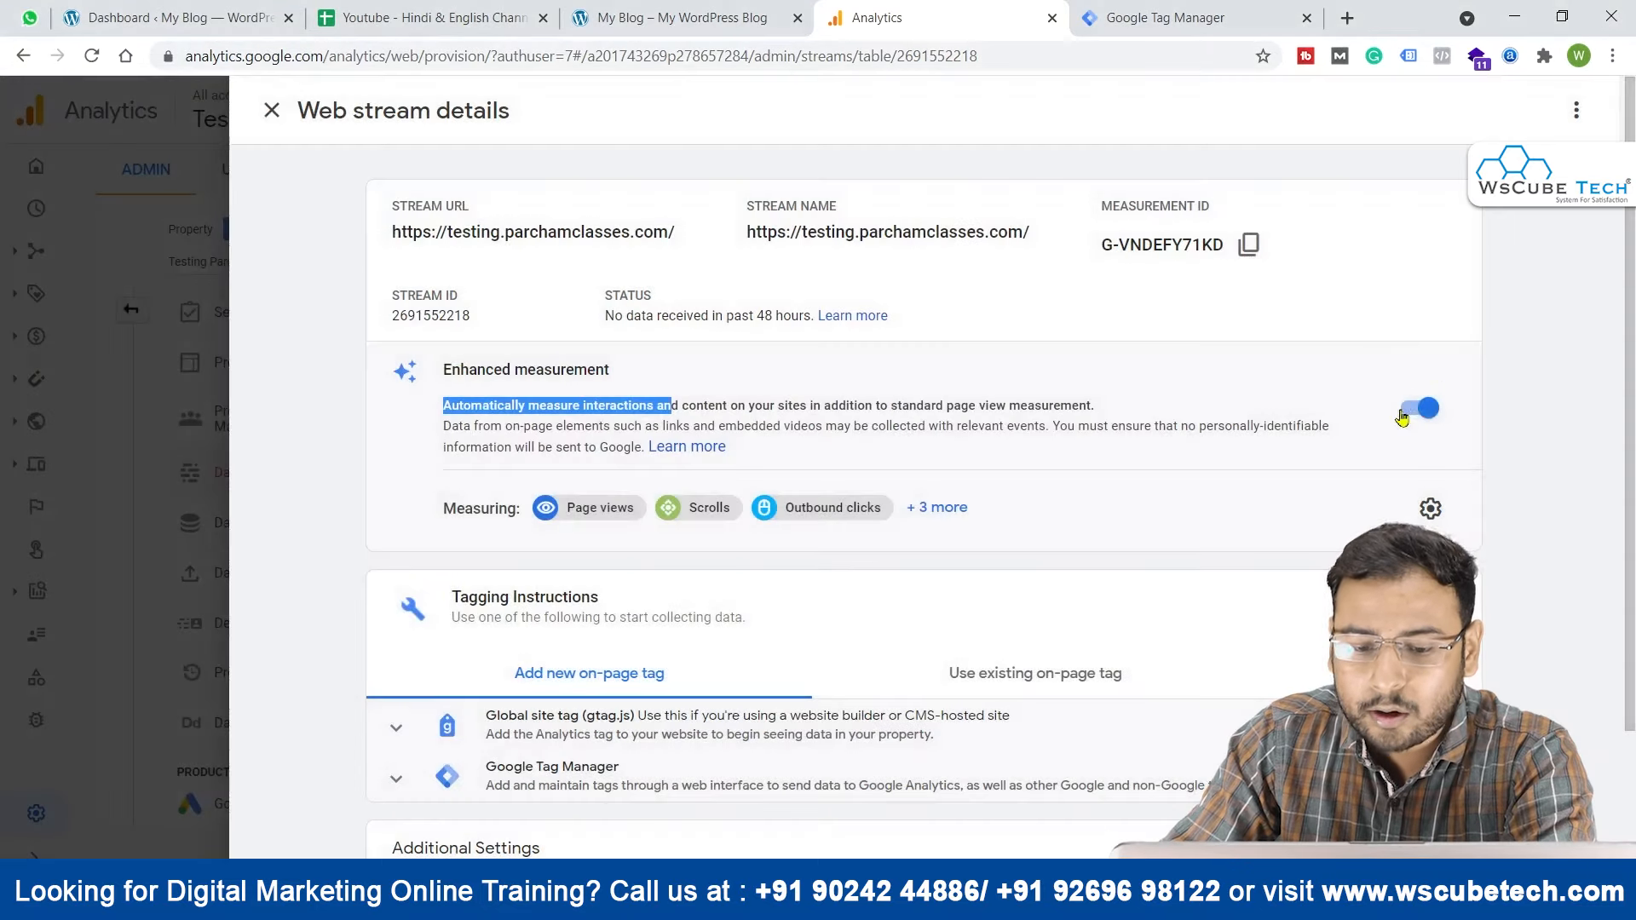
left_click(940, 515)
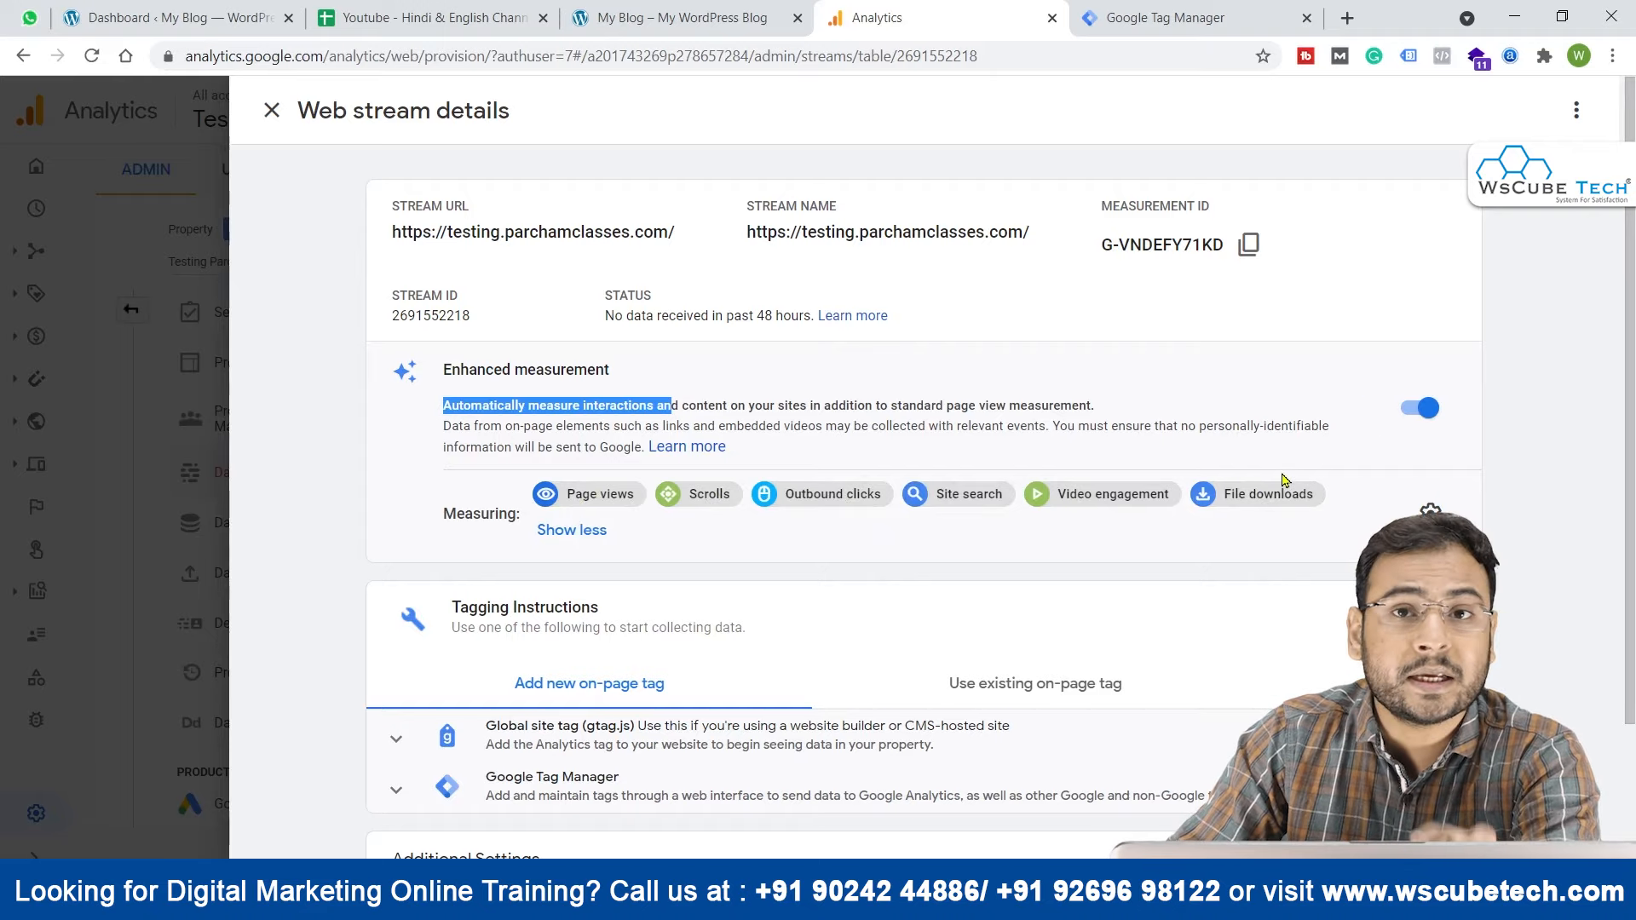
Step: Read the Google Tag Manager tagging instructions for a new on-page tag, and show the options for using an existing on-page tag
scroll(1201, 457, "down", 2)
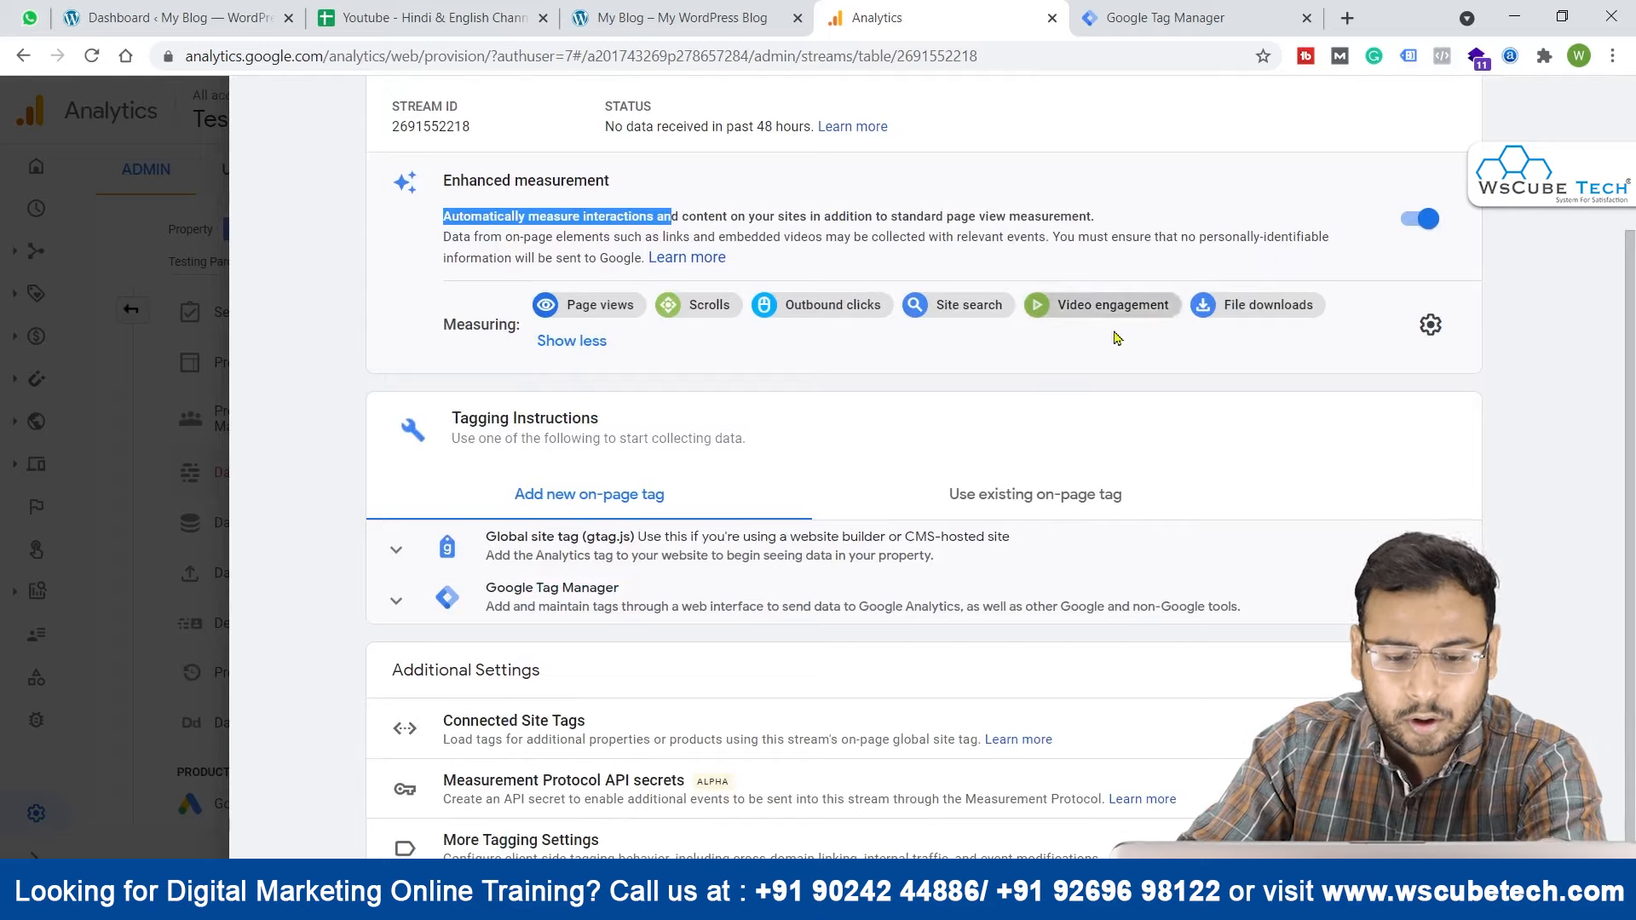
left_click(545, 596)
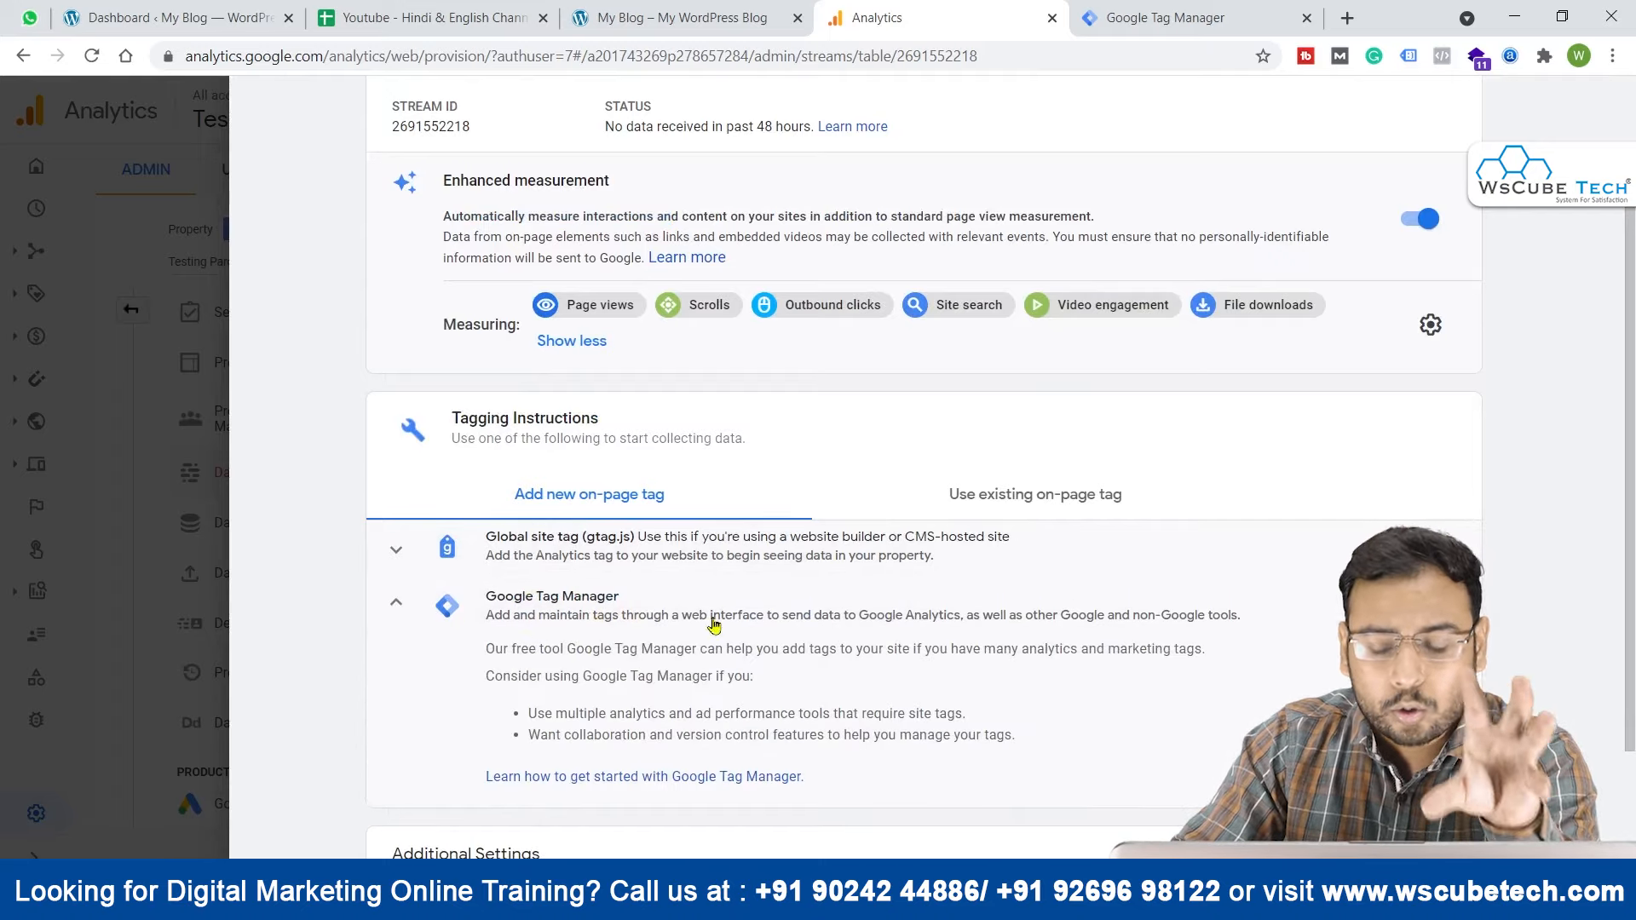
scroll(843, 583, "down", 2)
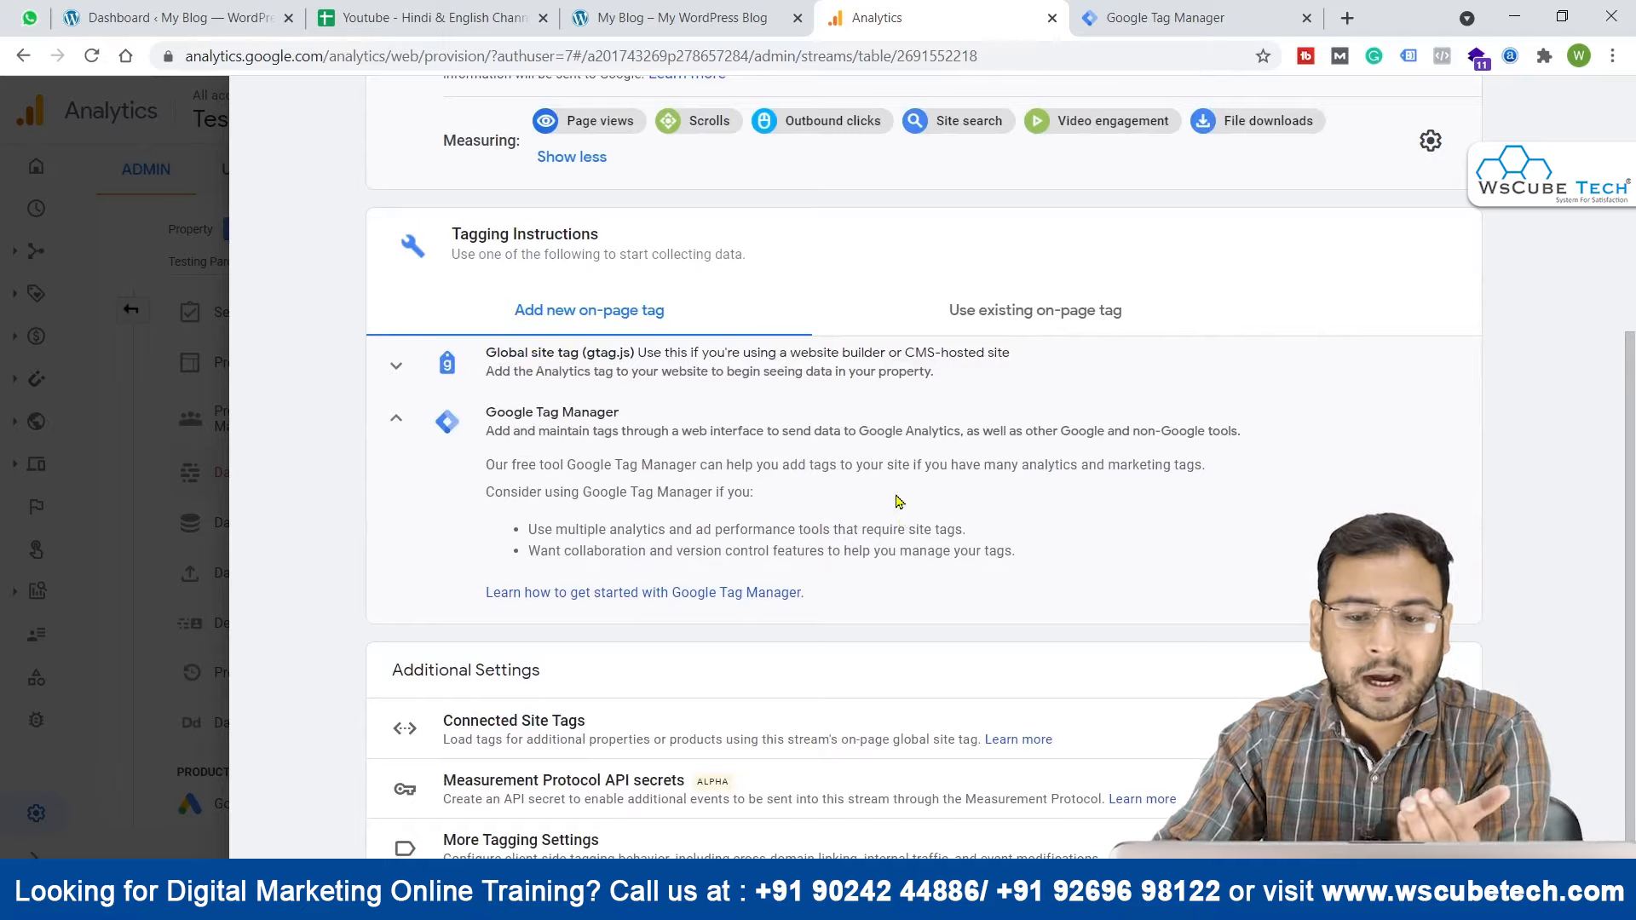
scroll(852, 426, "up", 1)
scroll(852, 384, "down", 1)
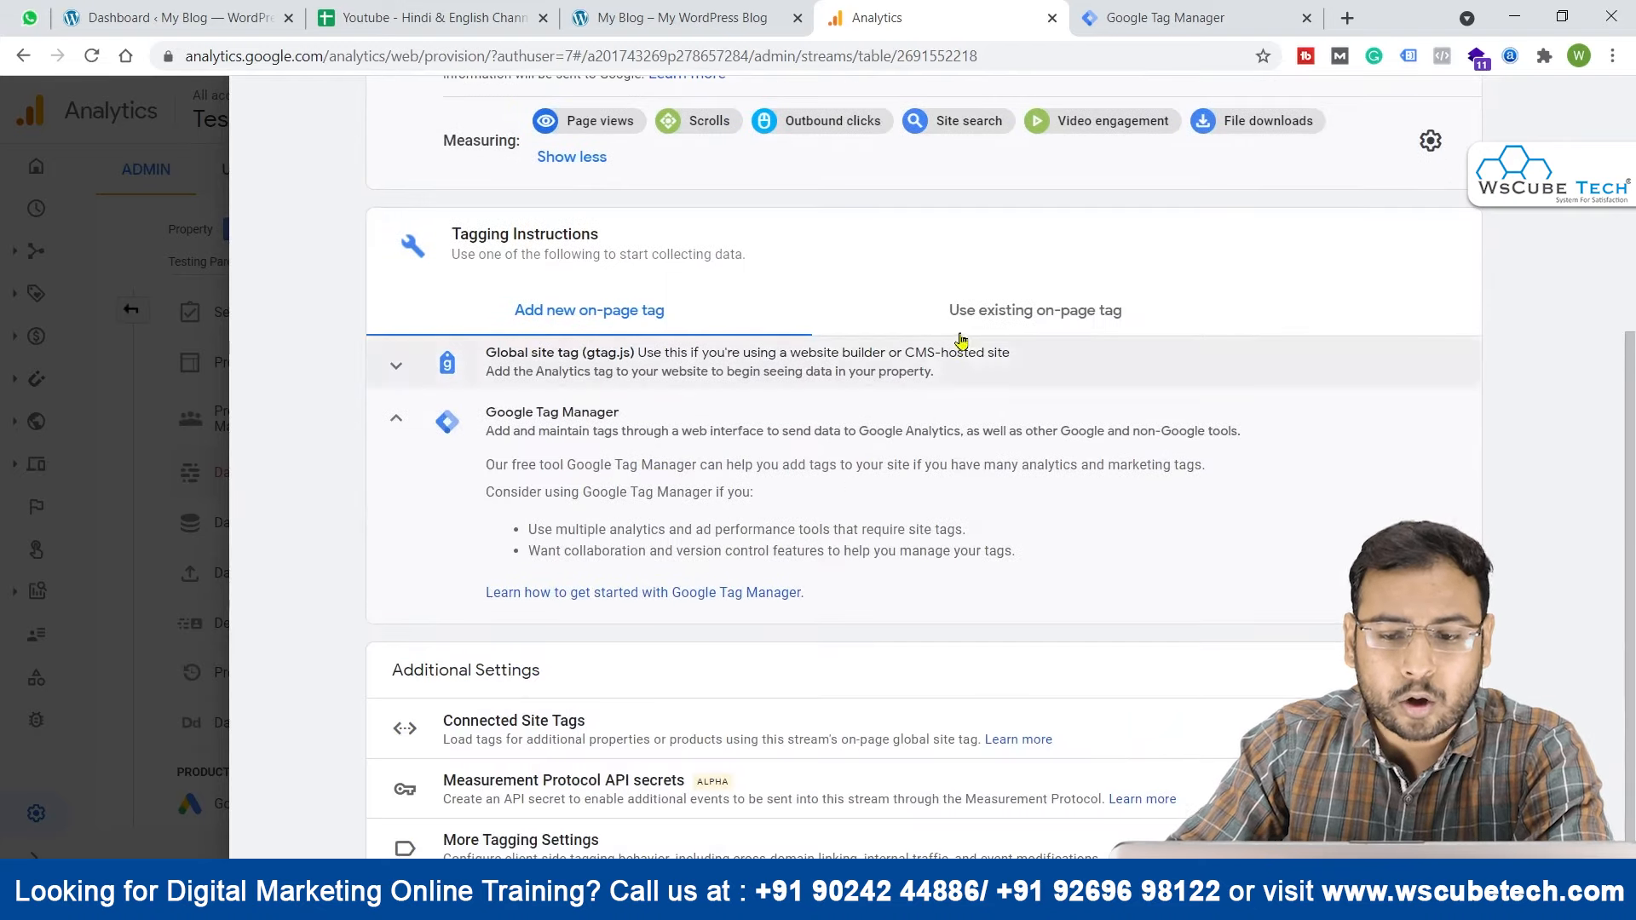
left_click(894, 312)
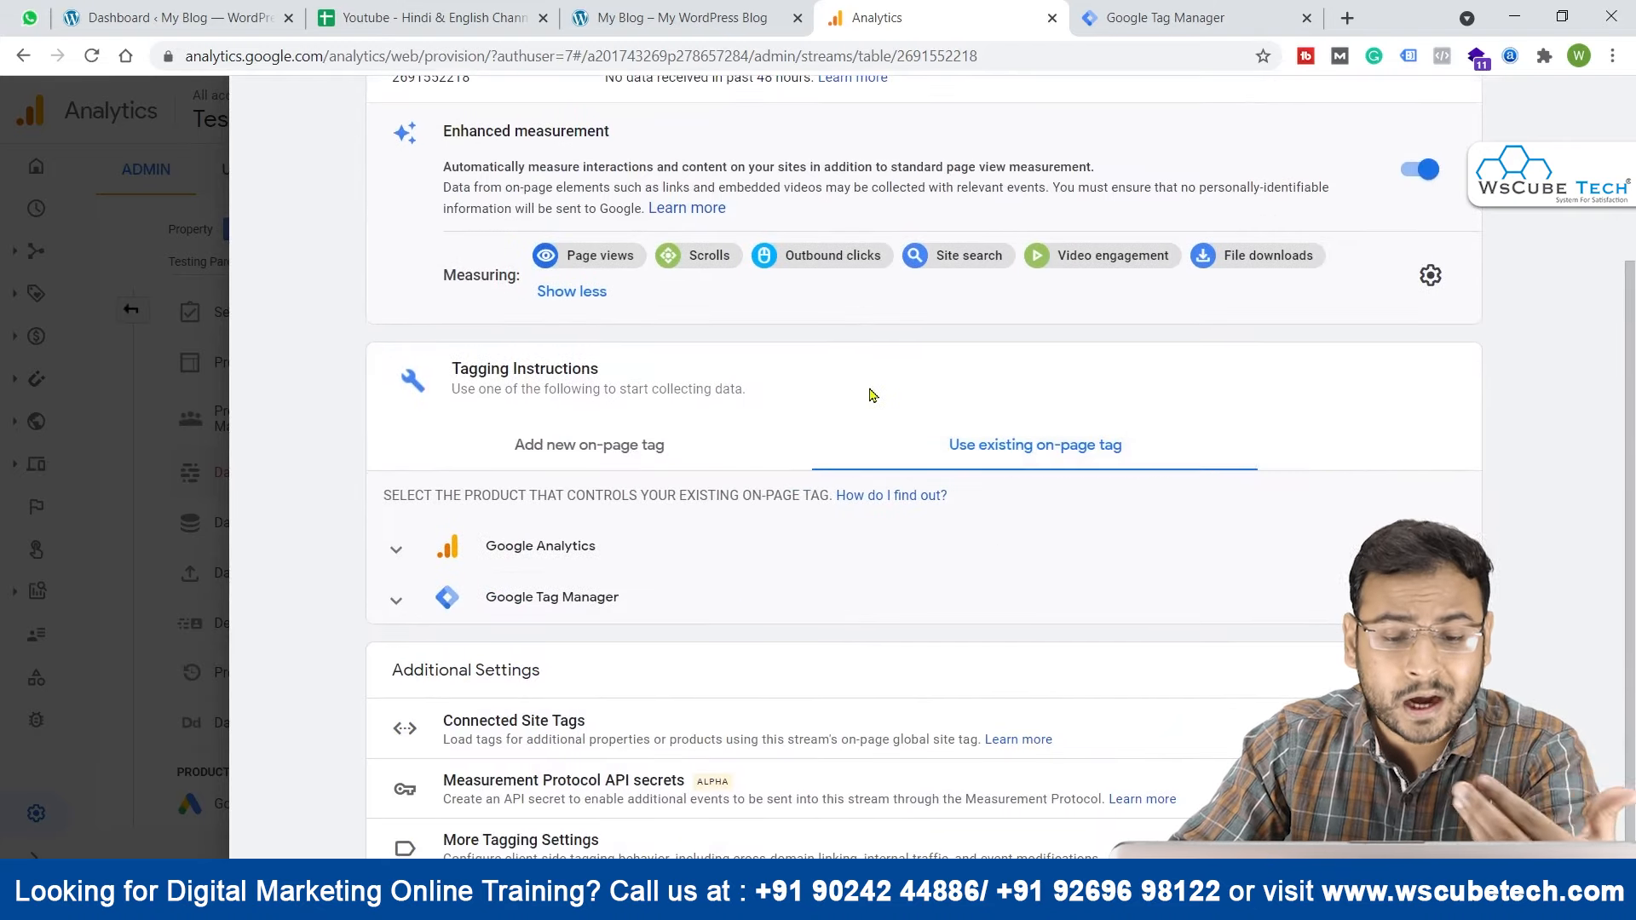
Step: Expand the Google Tag Manager instructions for an existing on-page tag and read the steps from opening the container through publishing
left_click(598, 600)
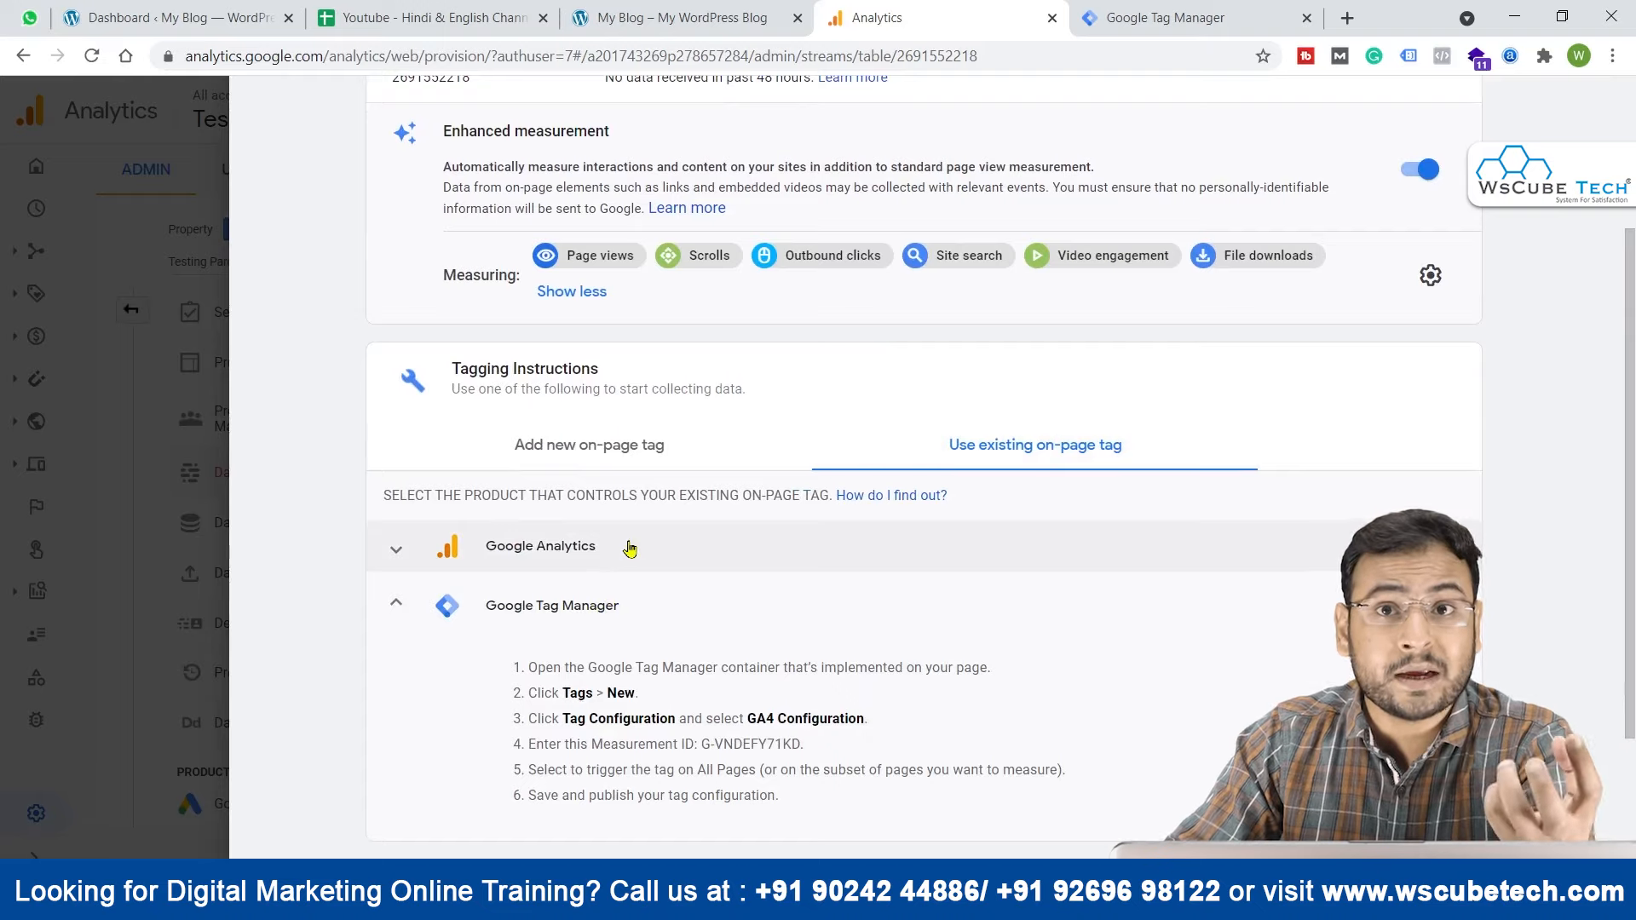
scroll(1038, 485, "down", 3)
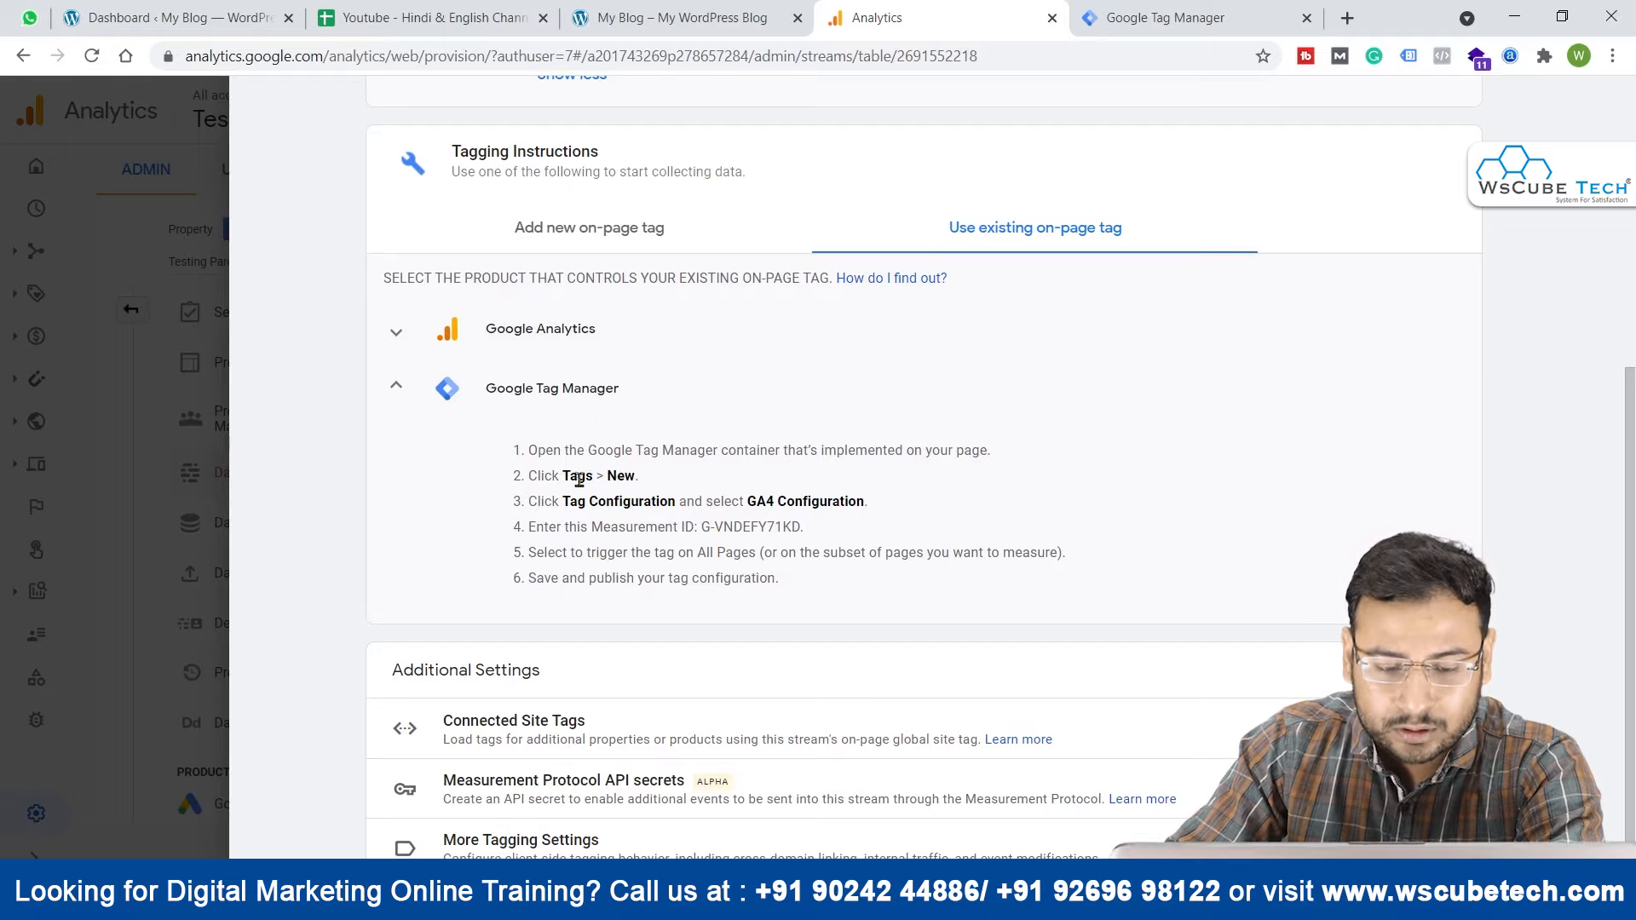
left_click_drag(563, 477, 643, 502)
left_click_drag(761, 503, 865, 503)
left_click(931, 483)
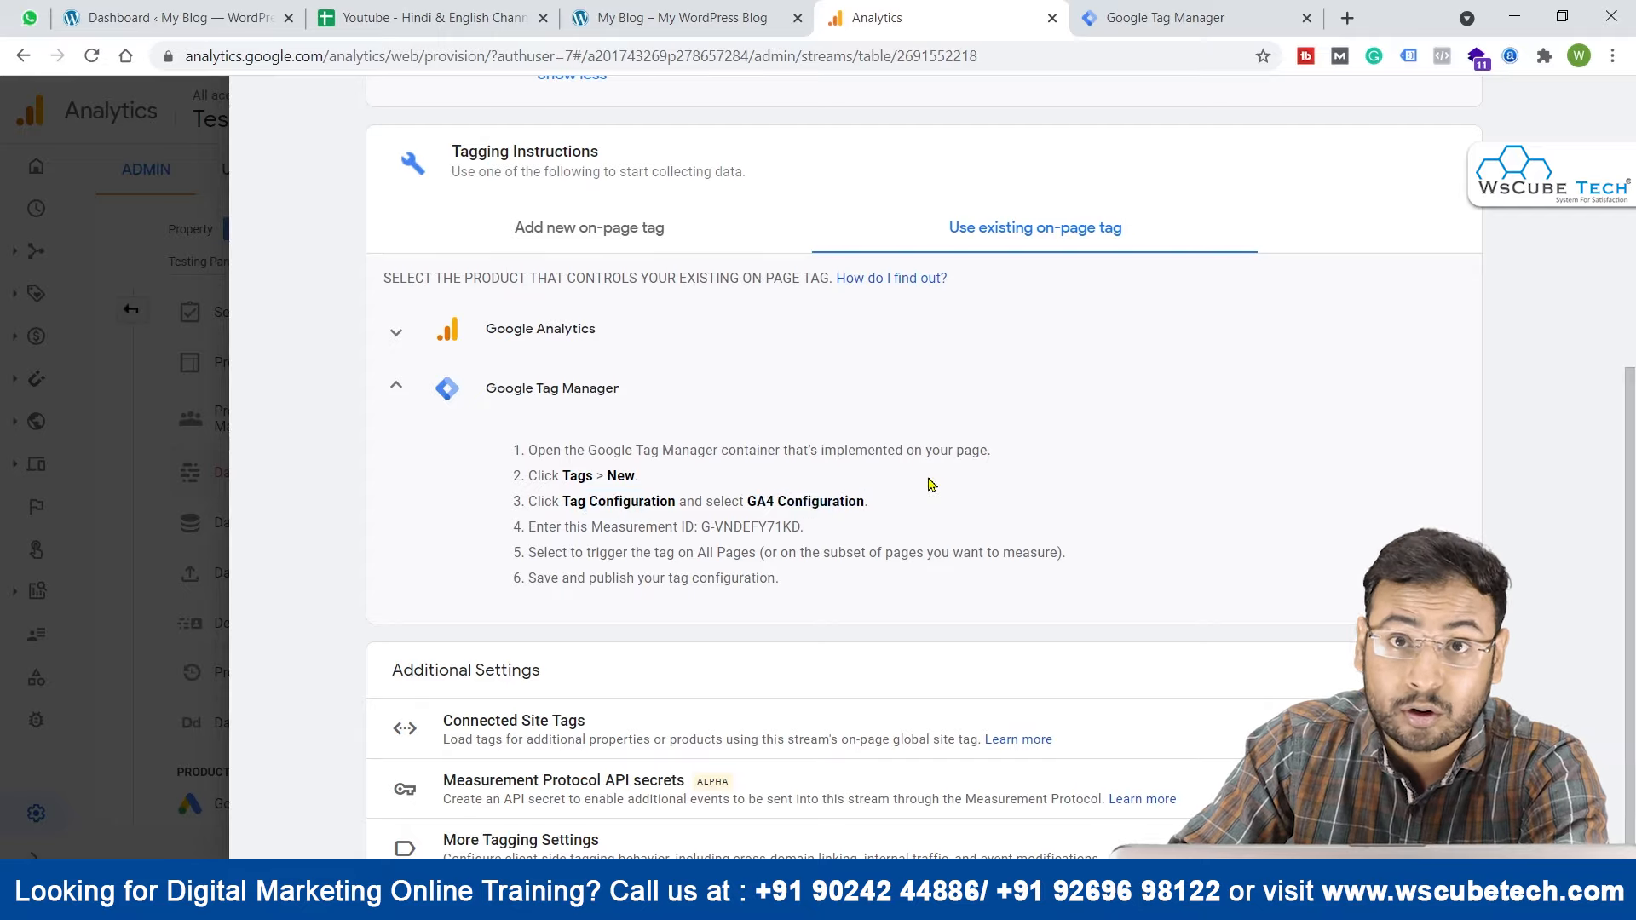
left_click_drag(704, 533, 805, 530)
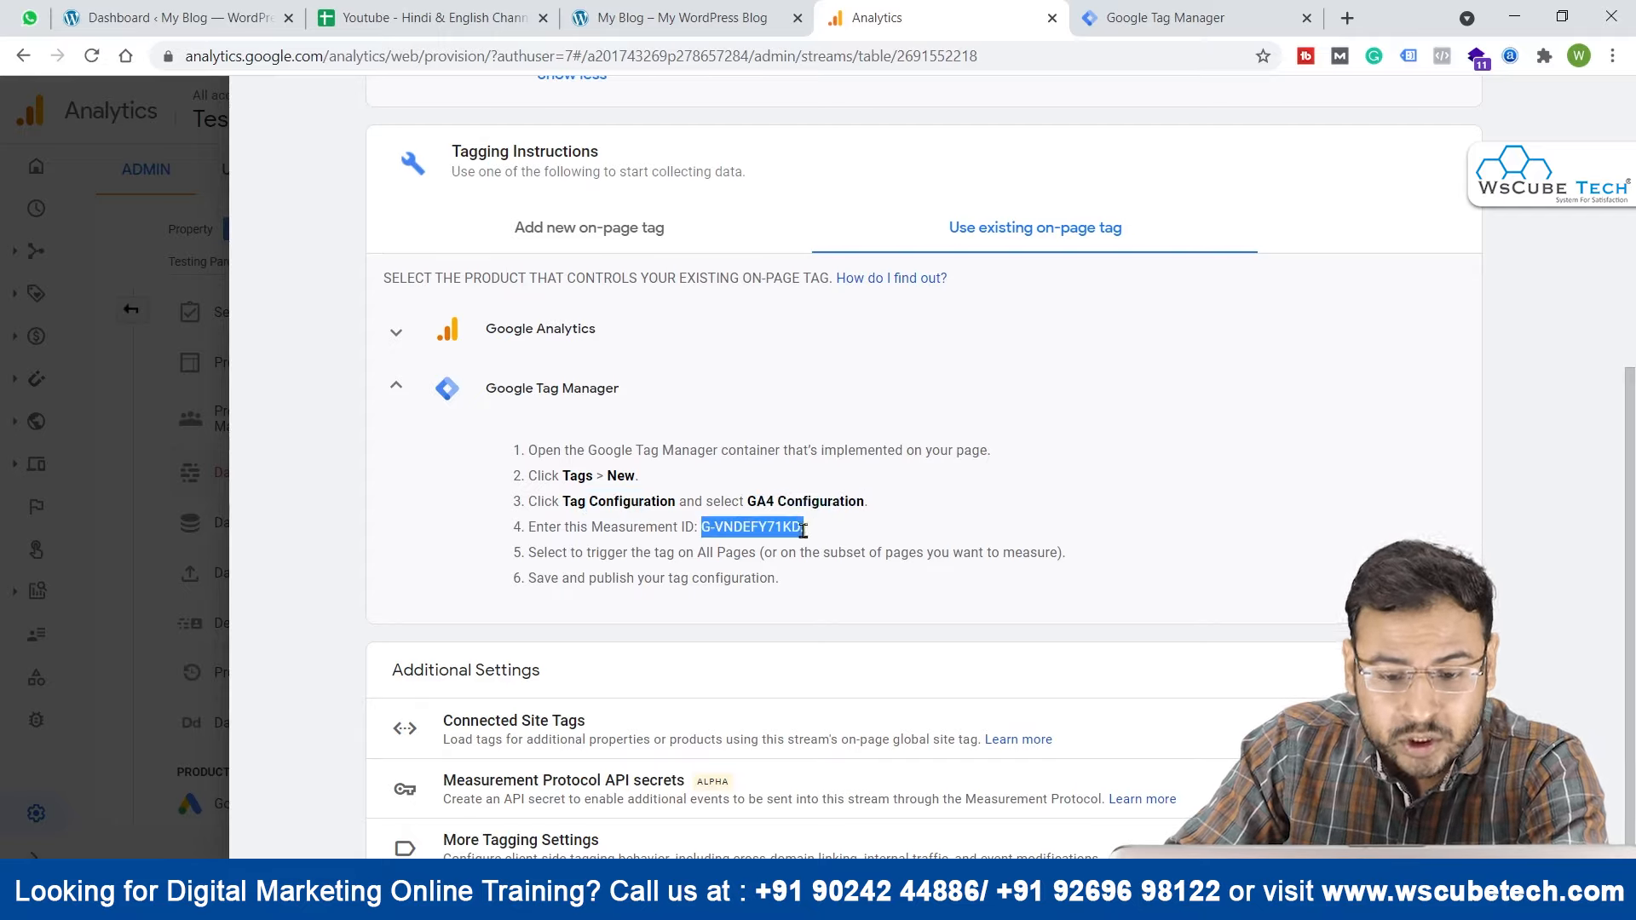
left_click(867, 495)
left_click_drag(660, 452, 907, 584)
left_click(907, 584)
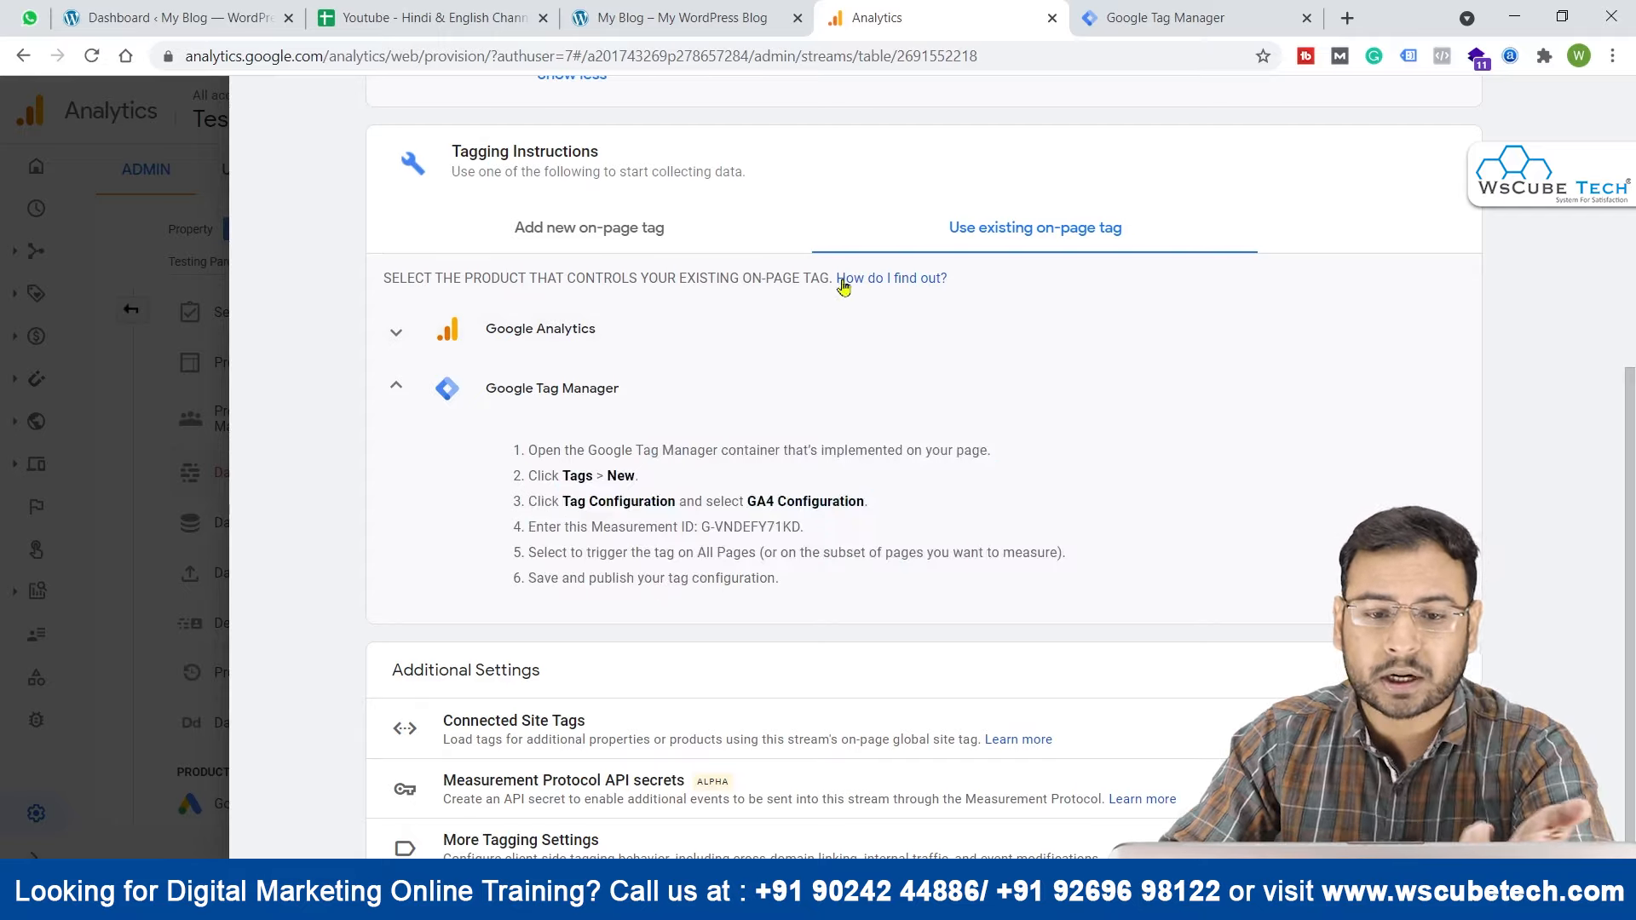
Step: Copy the web stream's measurement ID, switch to Google Tag Manager, and create a new tag named GA4
scroll(843, 284, "up", 5)
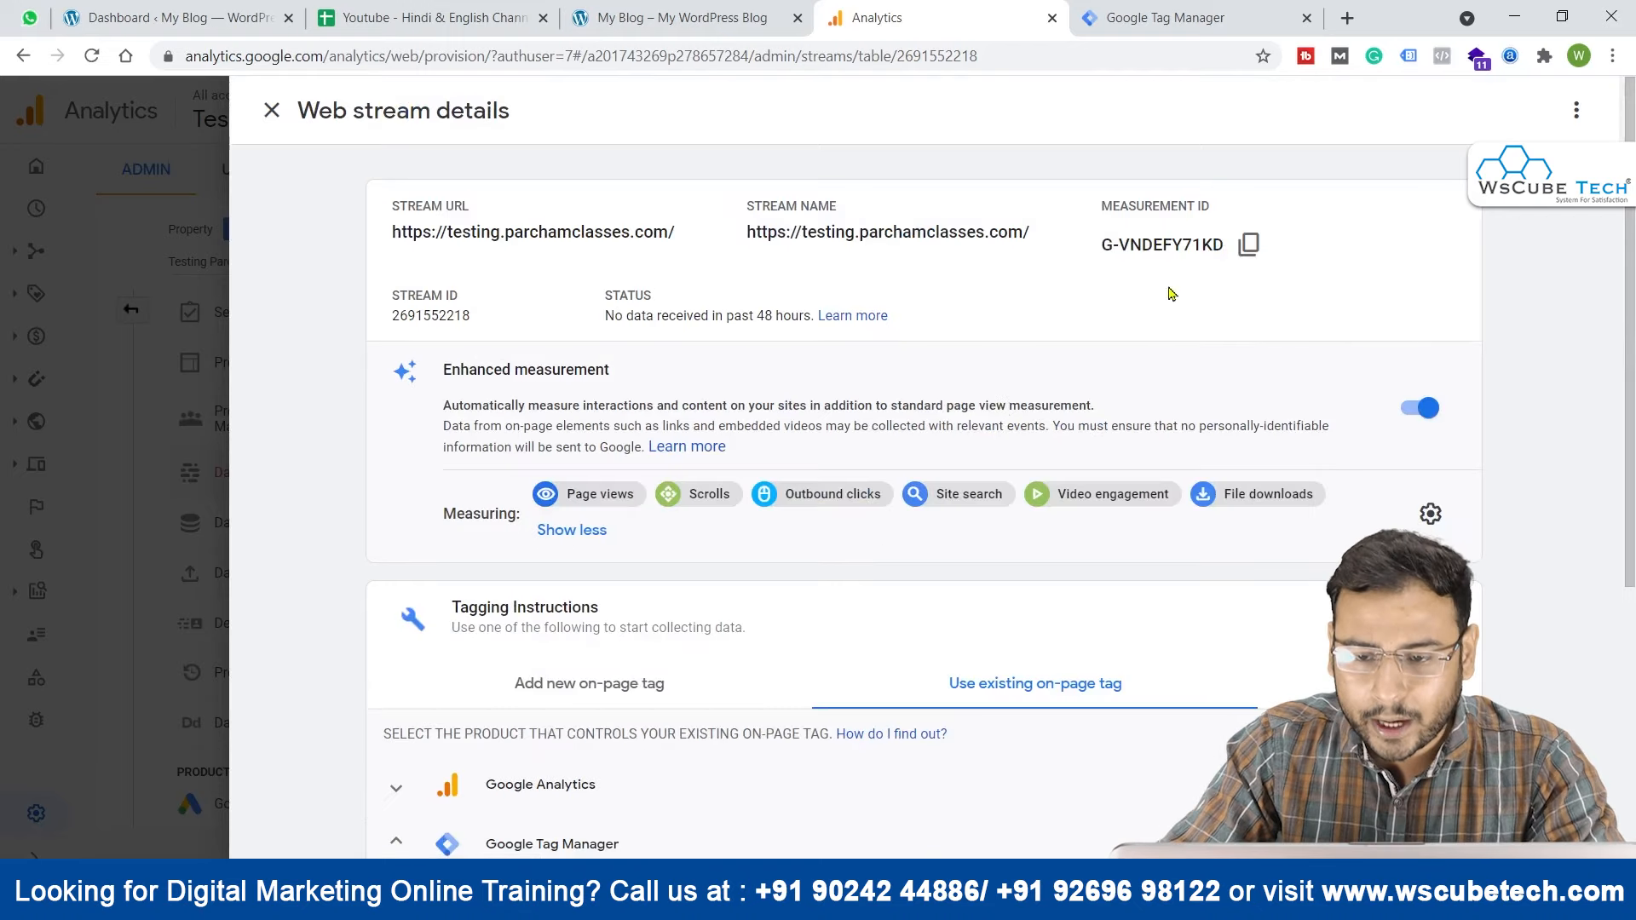
left_click(1248, 245)
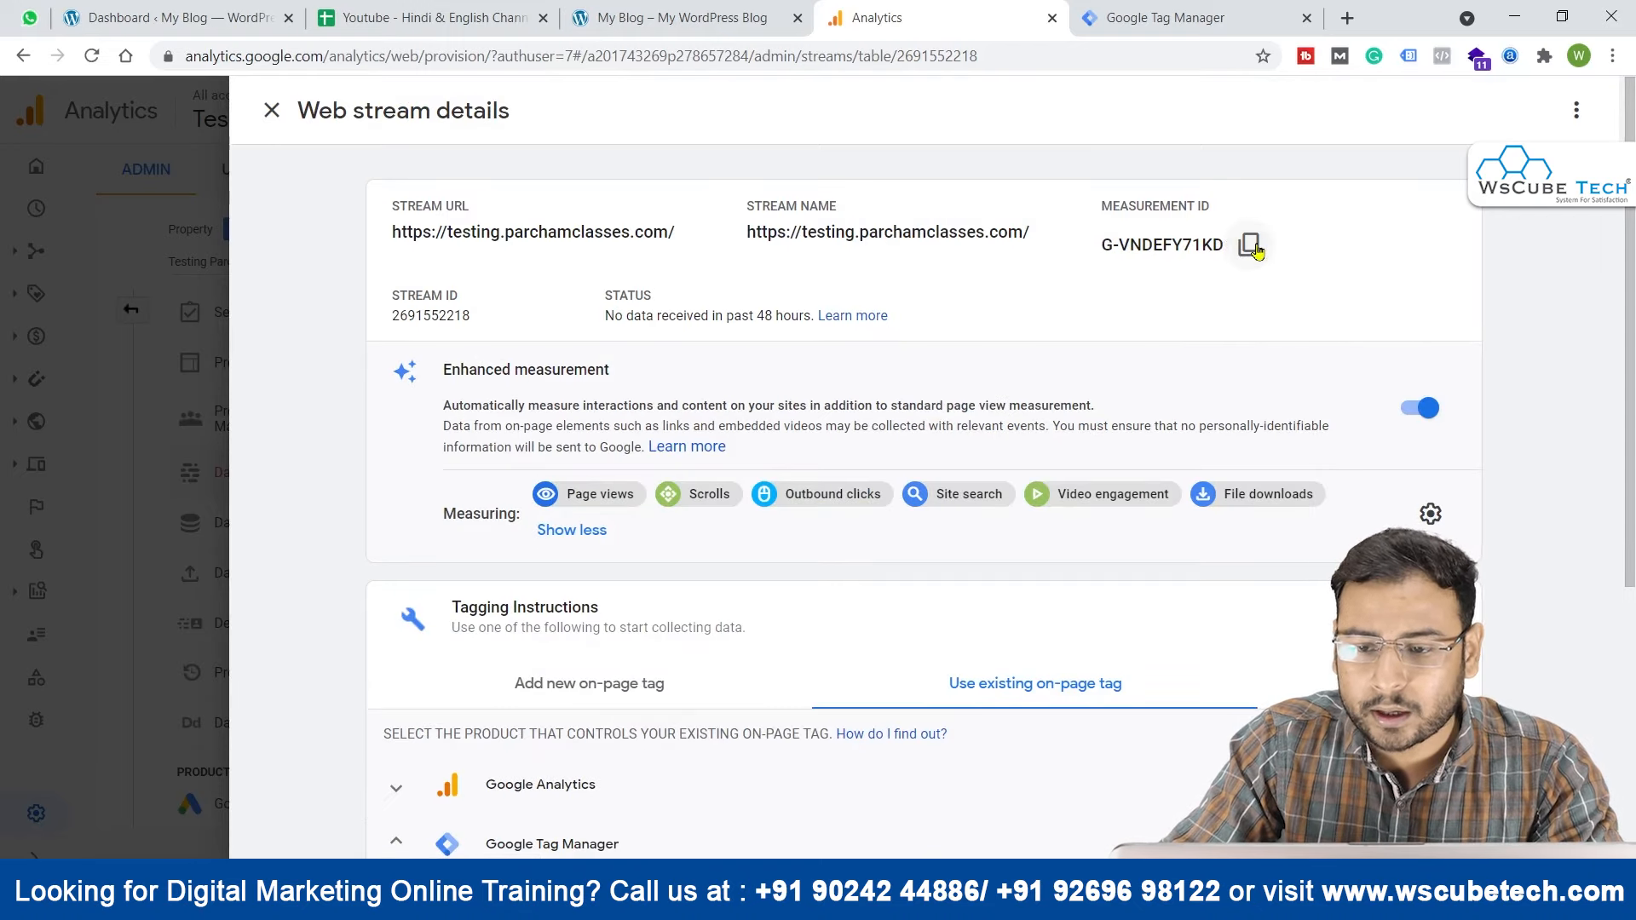
left_click(1220, 34)
left_click(104, 379)
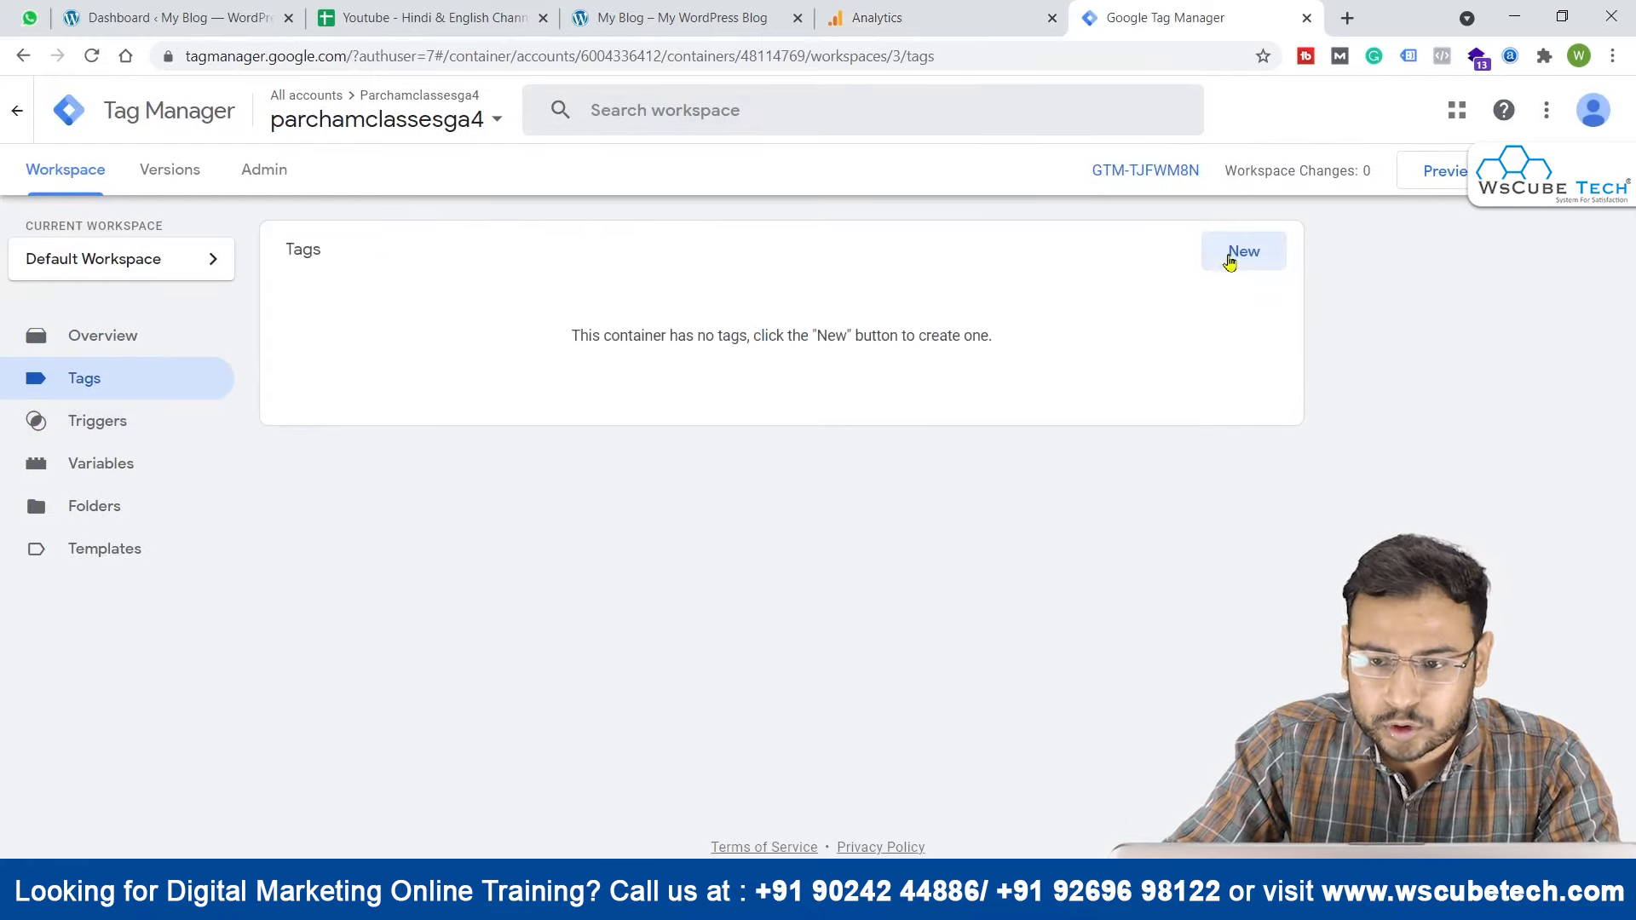
left_click(1237, 254)
left_click(400, 110)
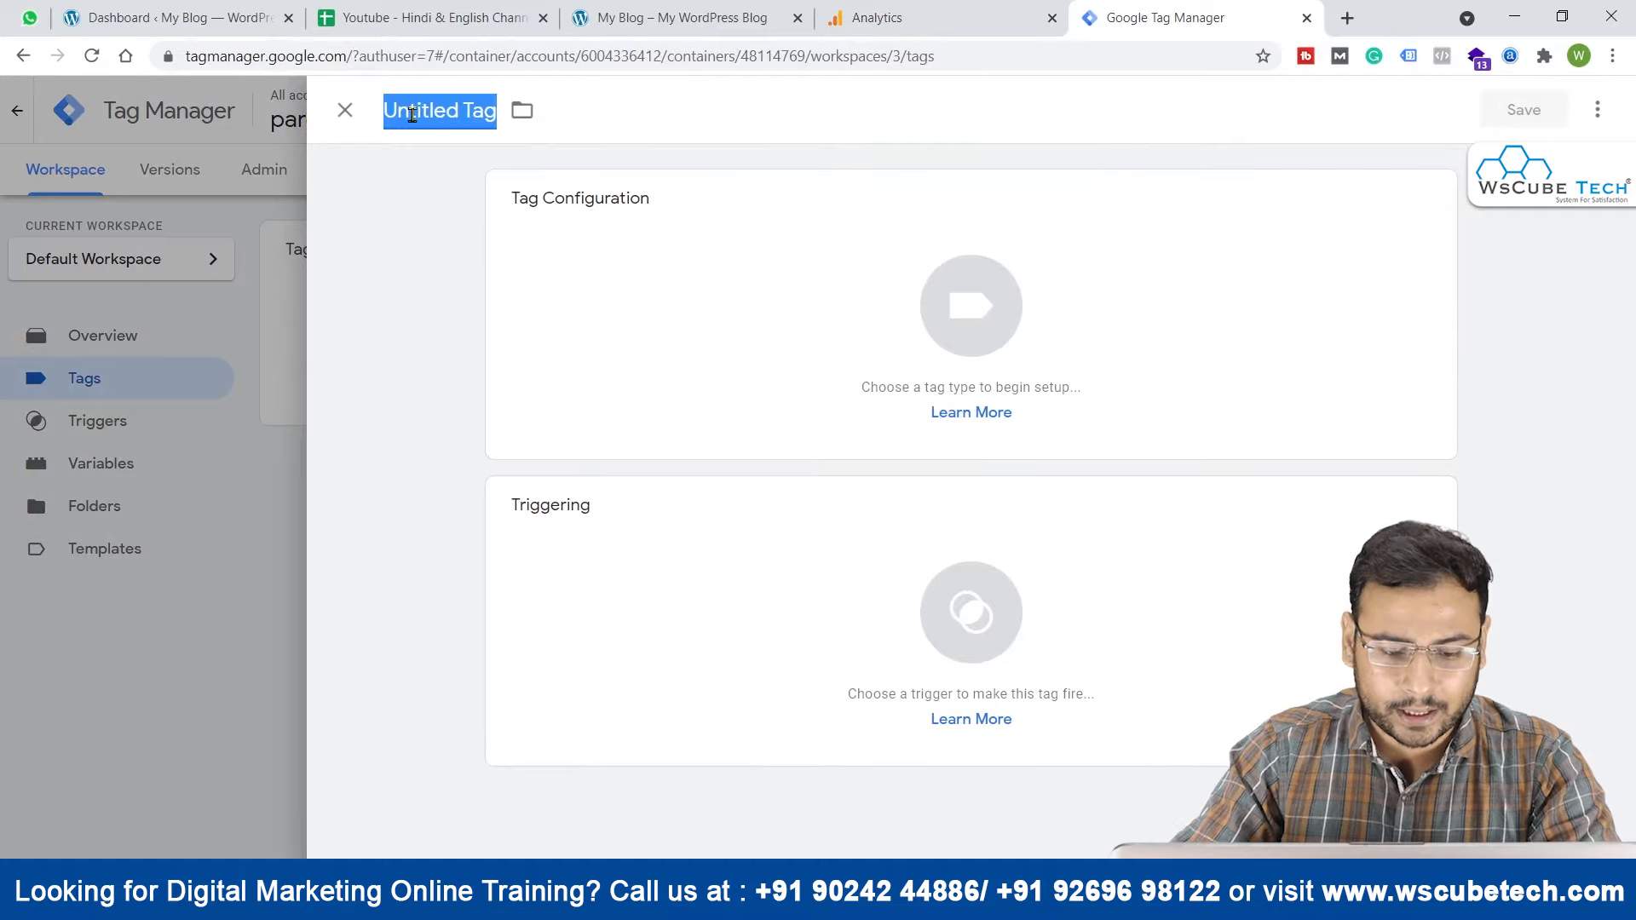
type("GA4")
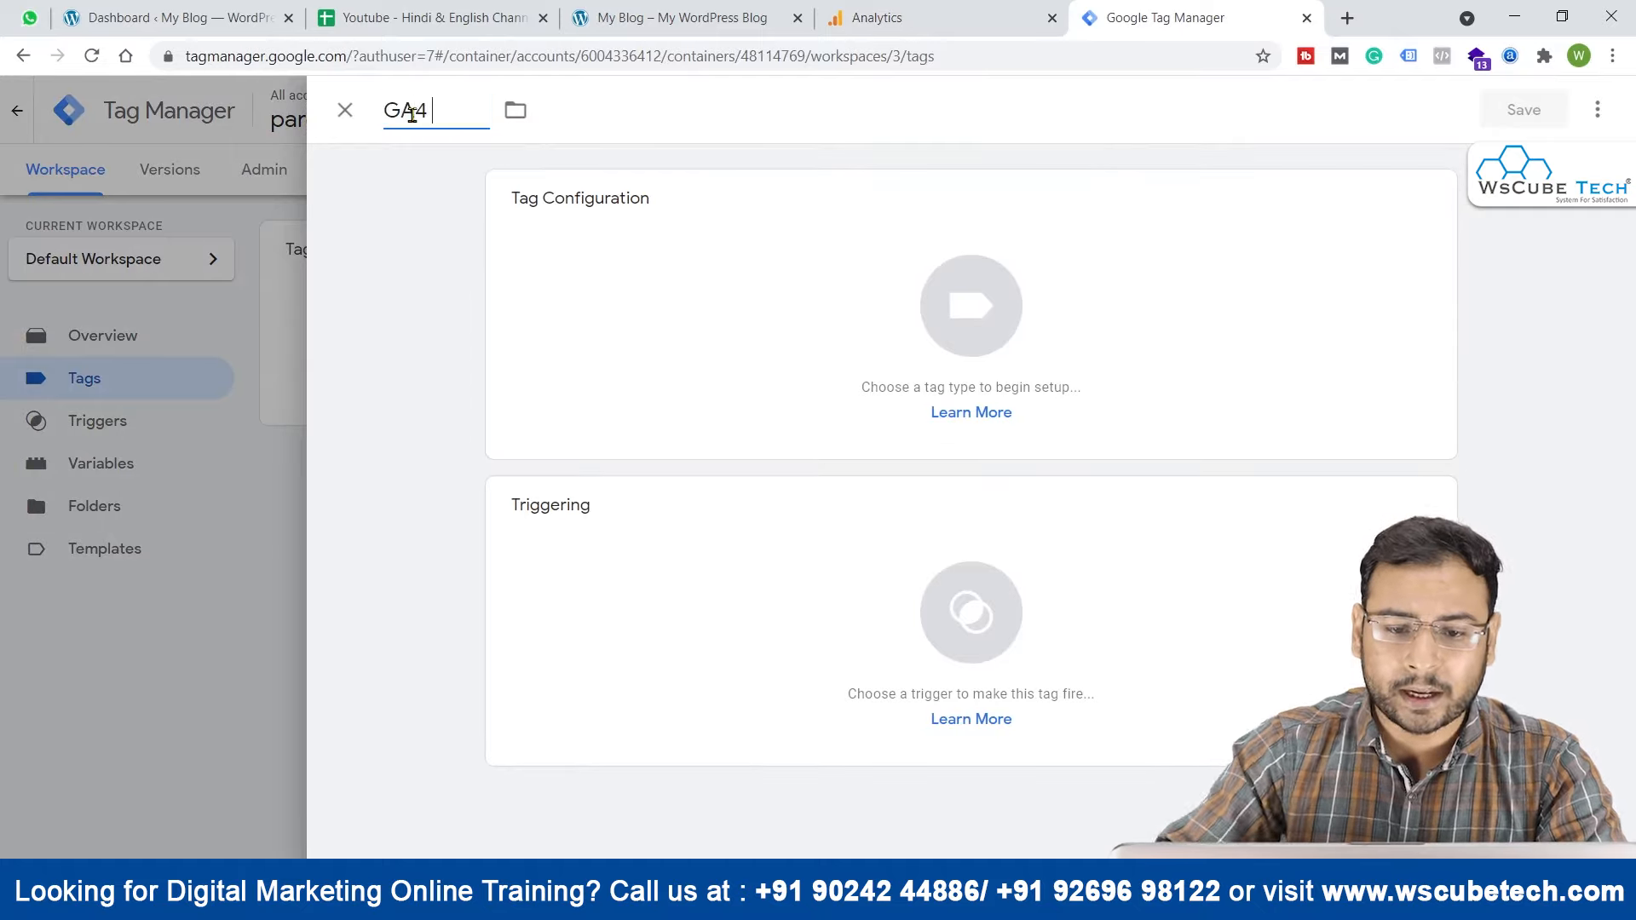
Step: Set the tag type to Google Analytics: GA4 Configuration and fill in the copied measurement ID
left_click(640, 294)
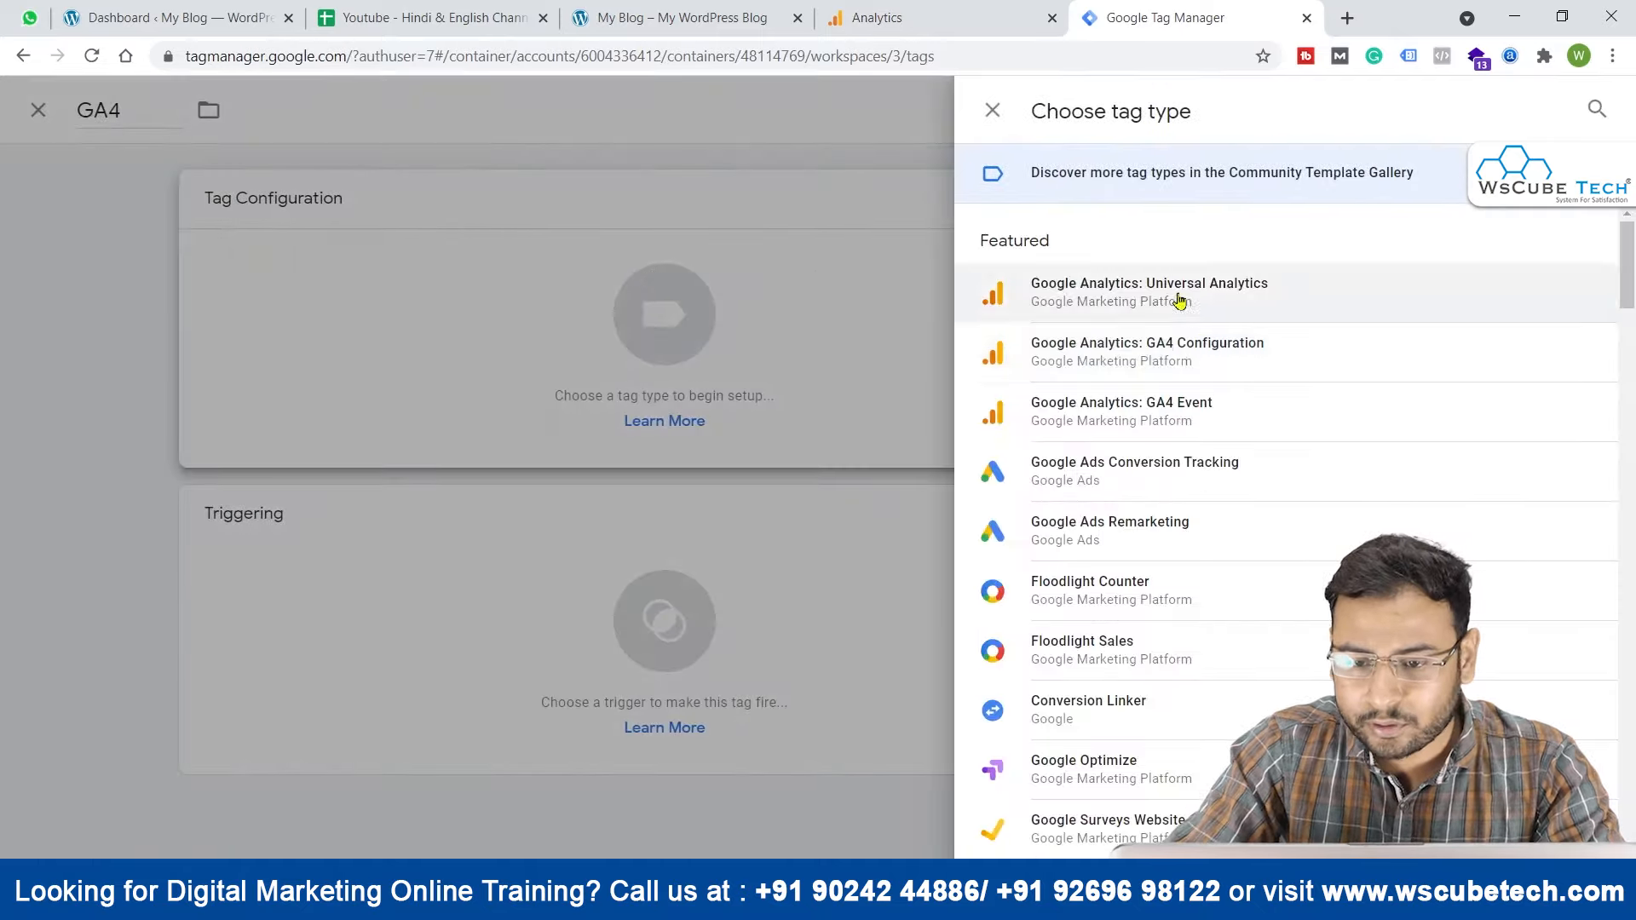
left_click(1209, 345)
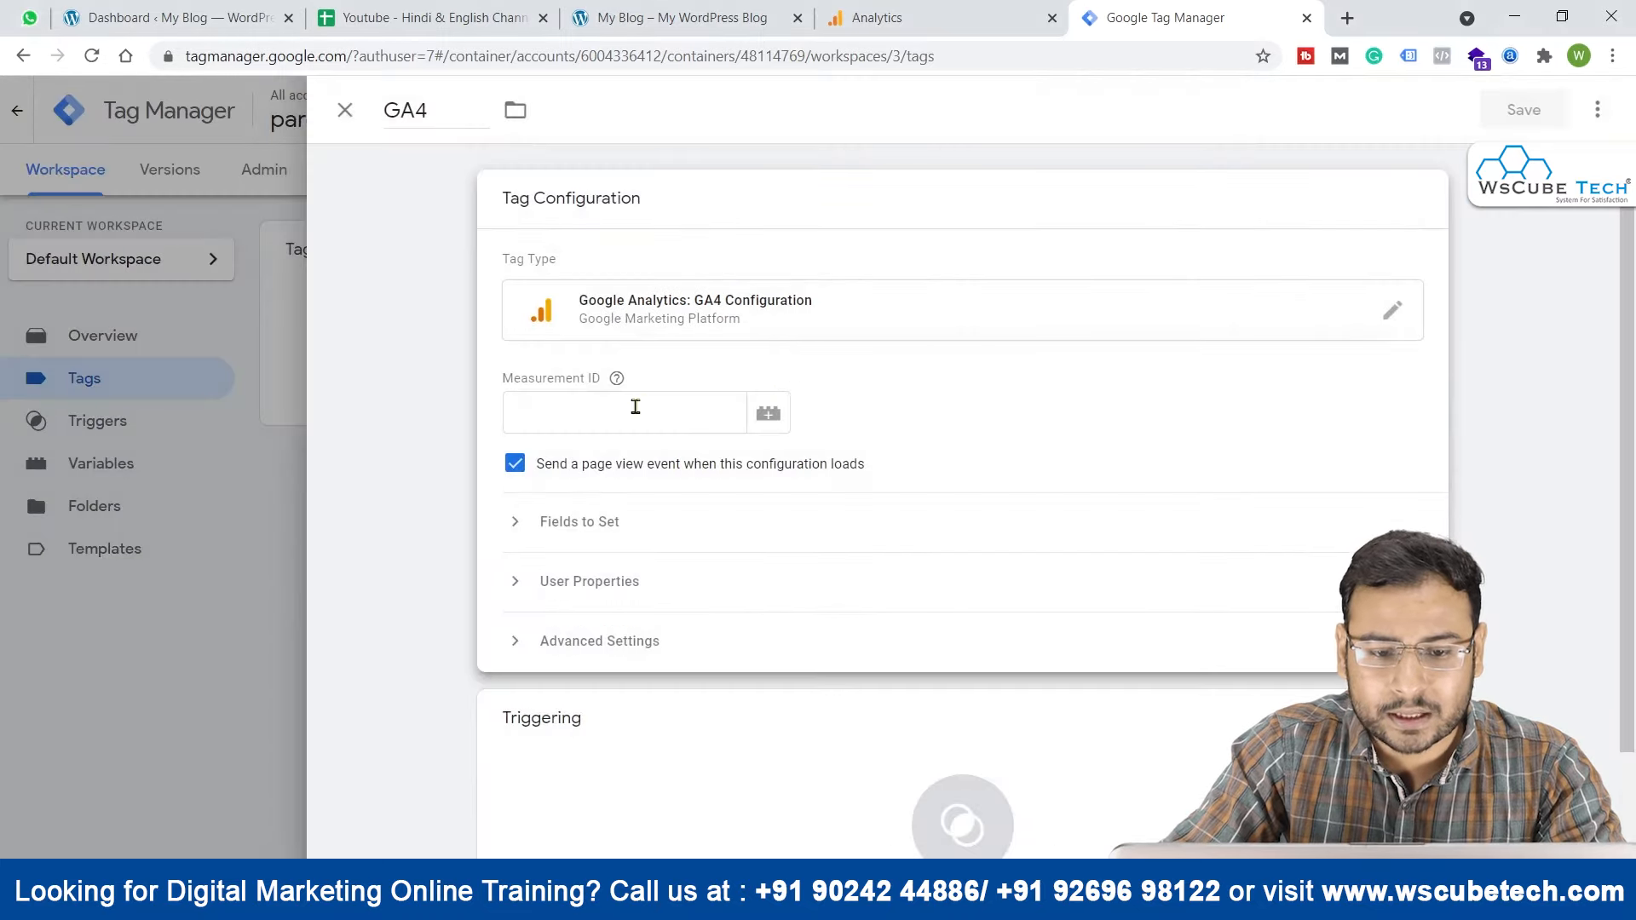
left_click(635, 406)
key("ctrl+v")
left_click(1032, 379)
Step: Assign the All Pages page view trigger to the GA4 tag and save the tag
scroll(1048, 365, "down", 2)
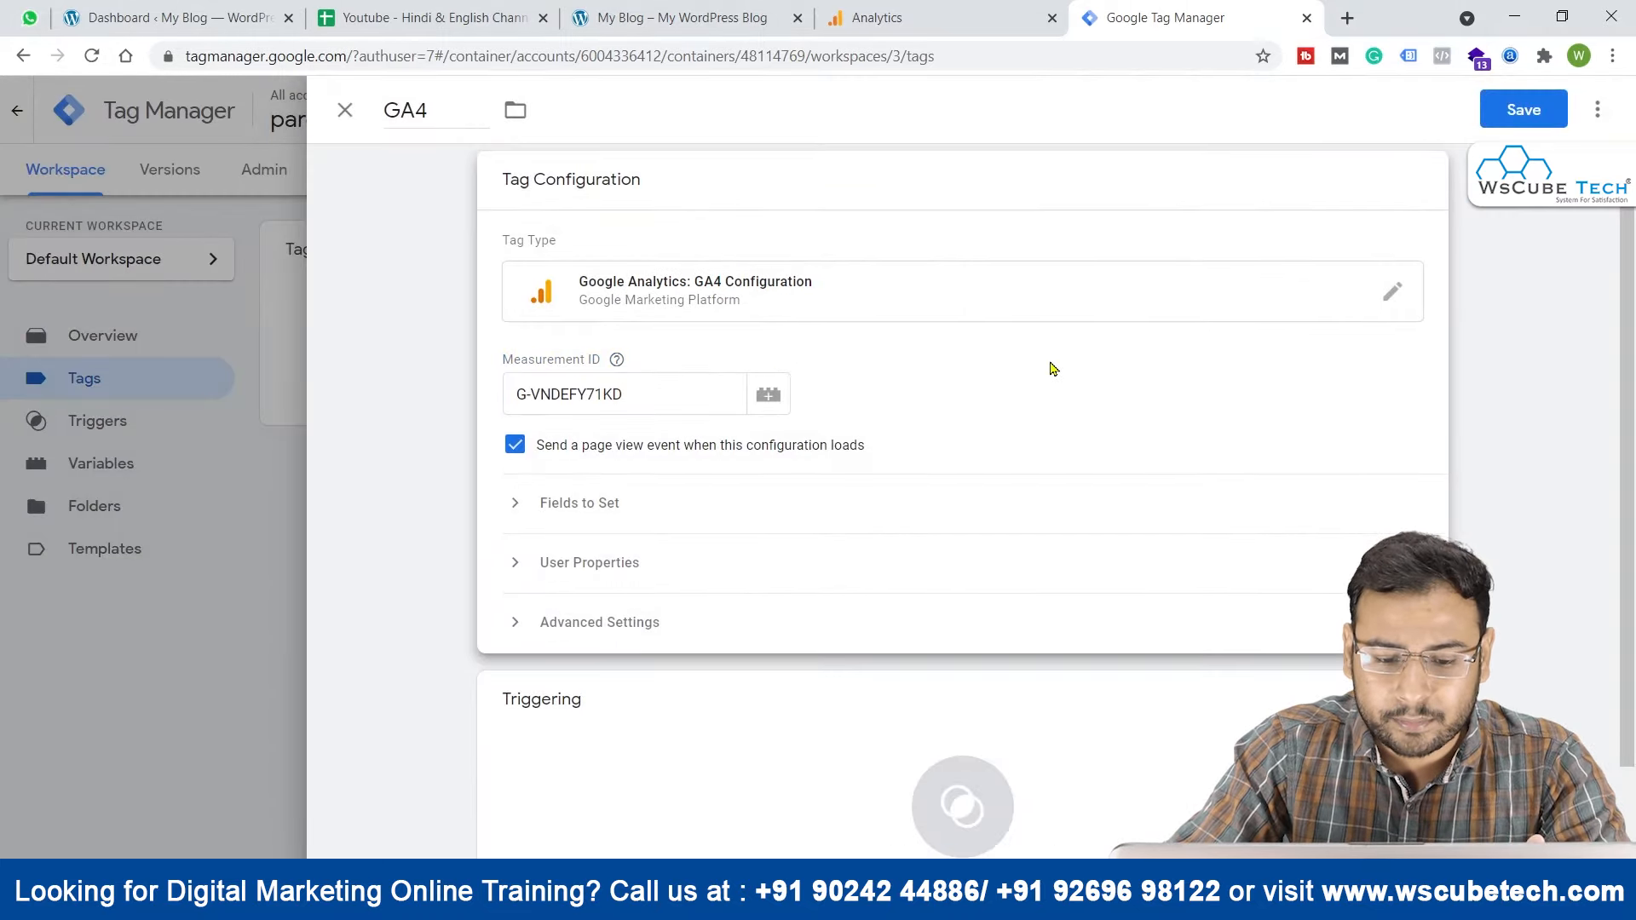
left_click(716, 603)
left_click(574, 205)
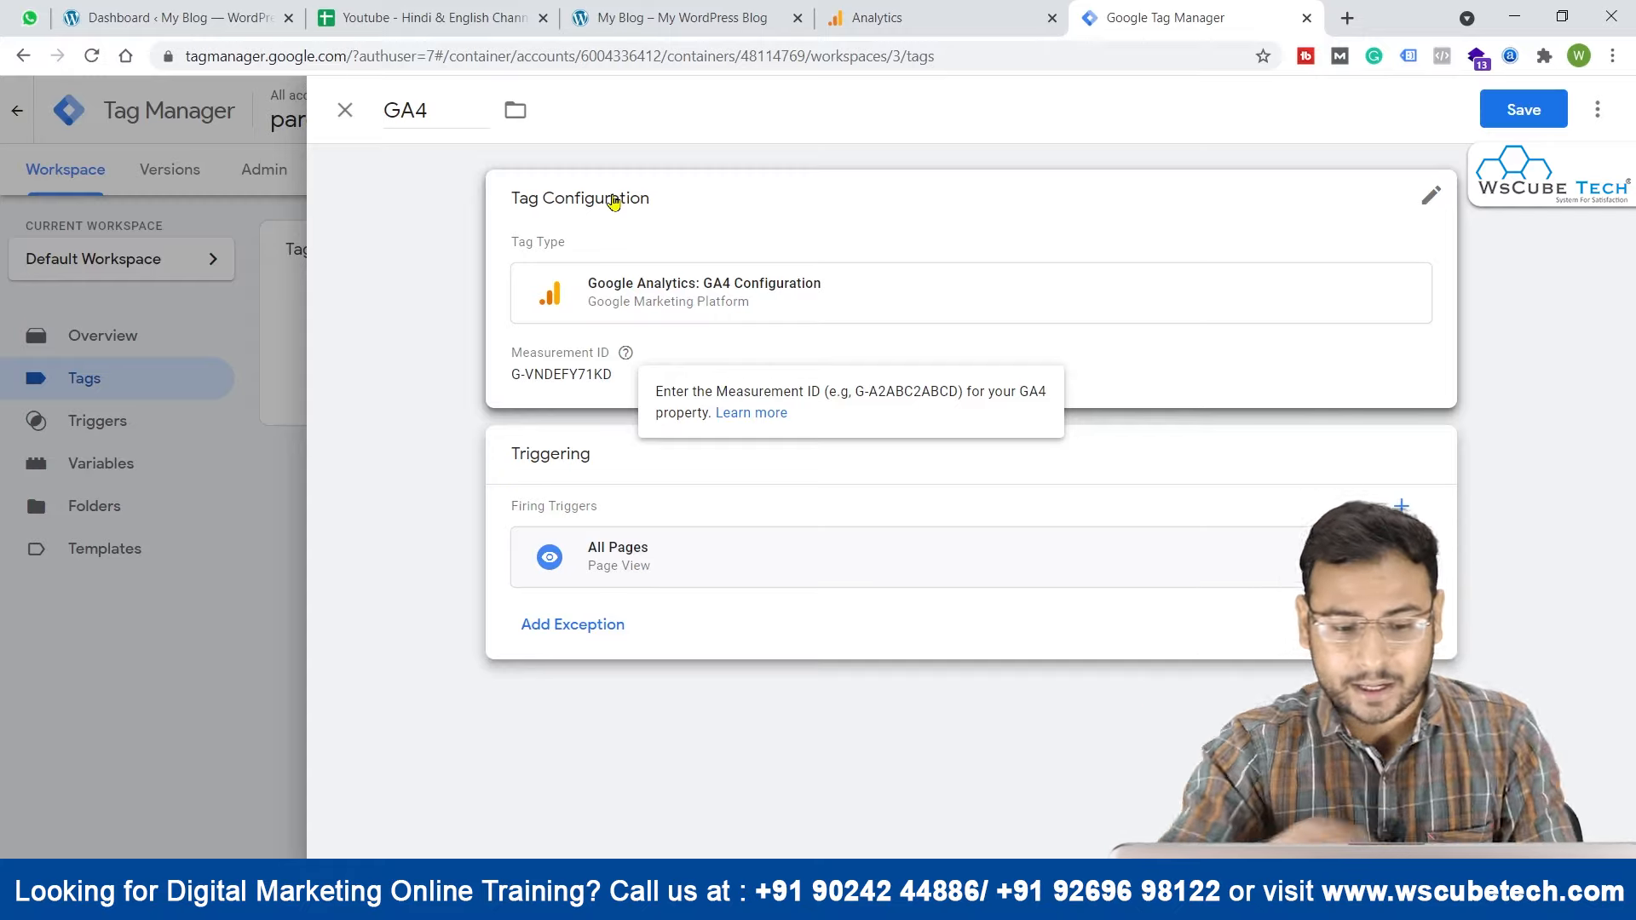
left_click(1523, 109)
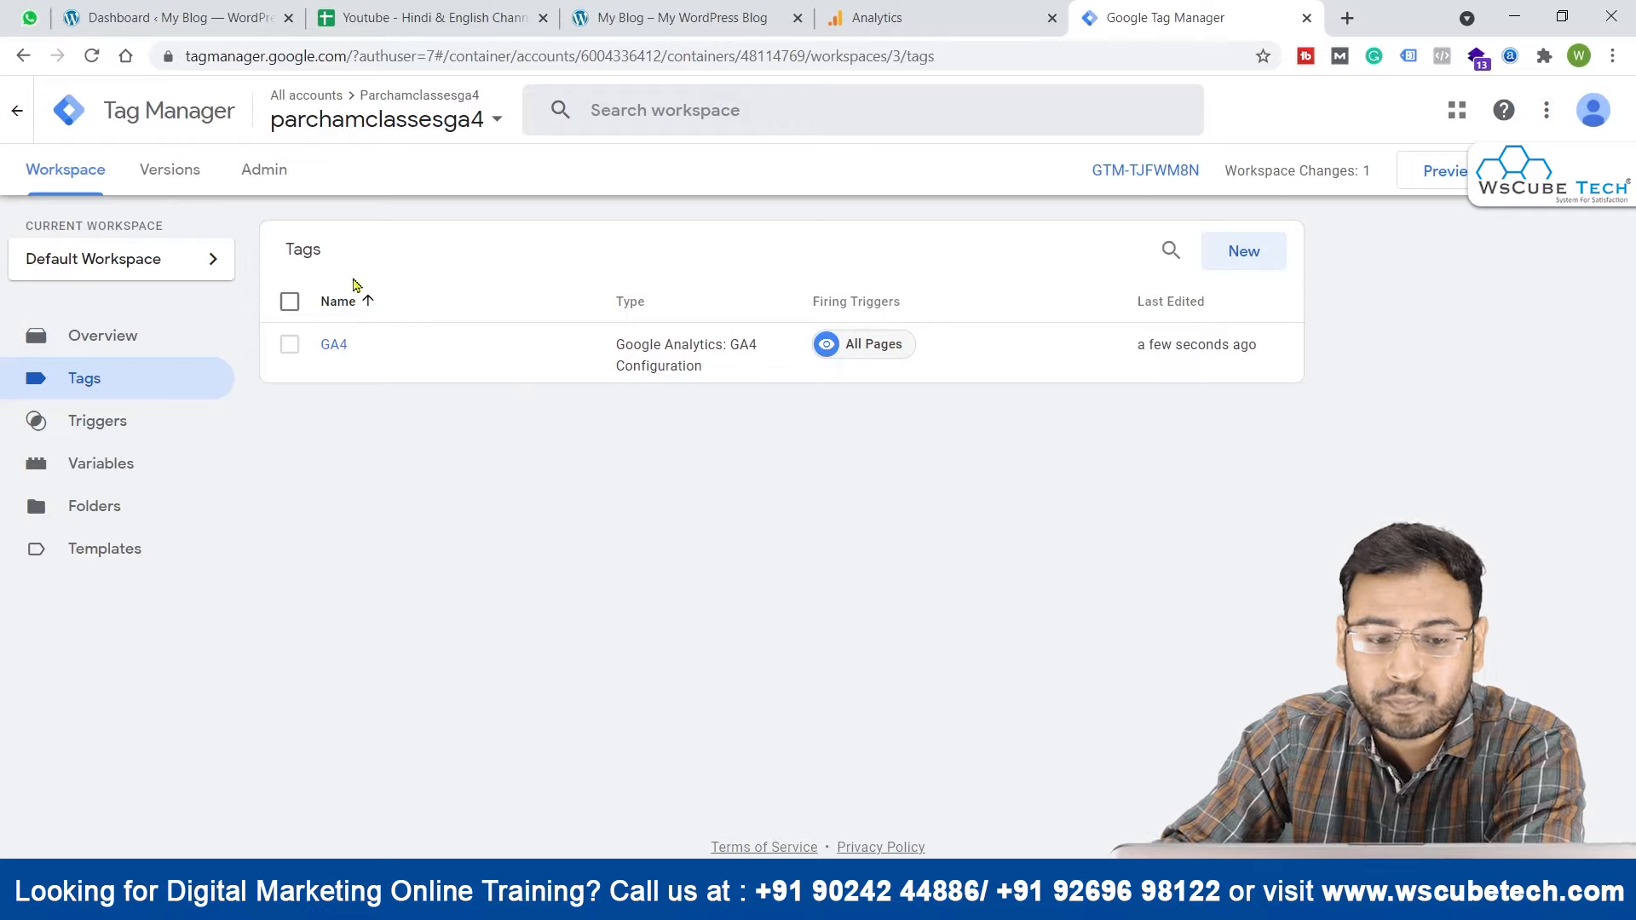
left_click(1449, 174)
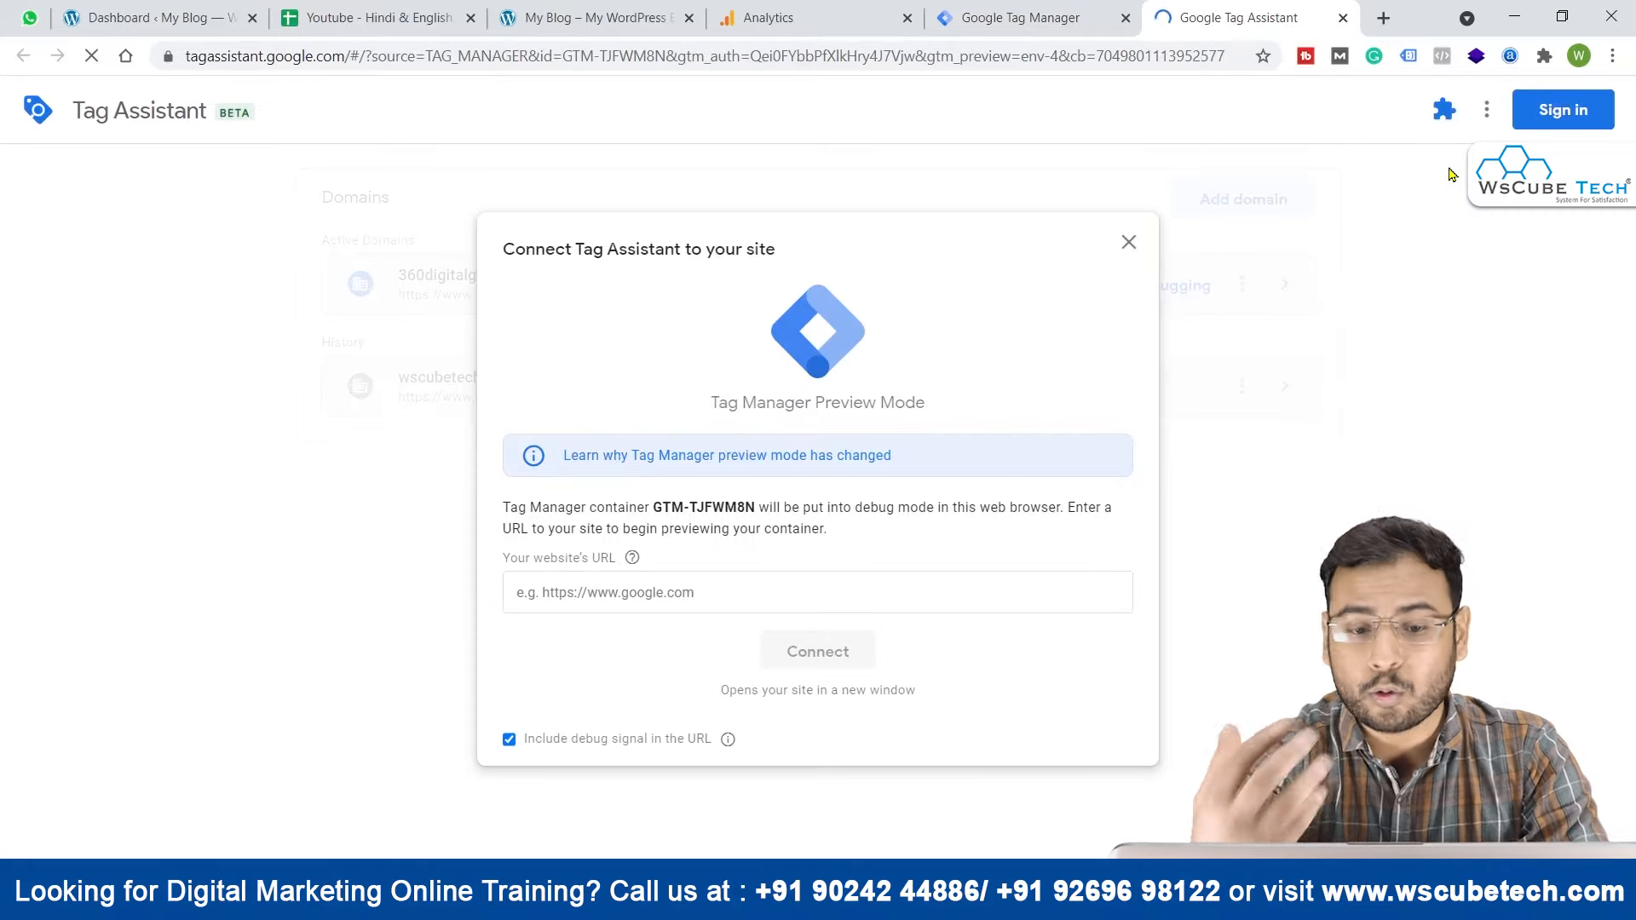
left_click(649, 7)
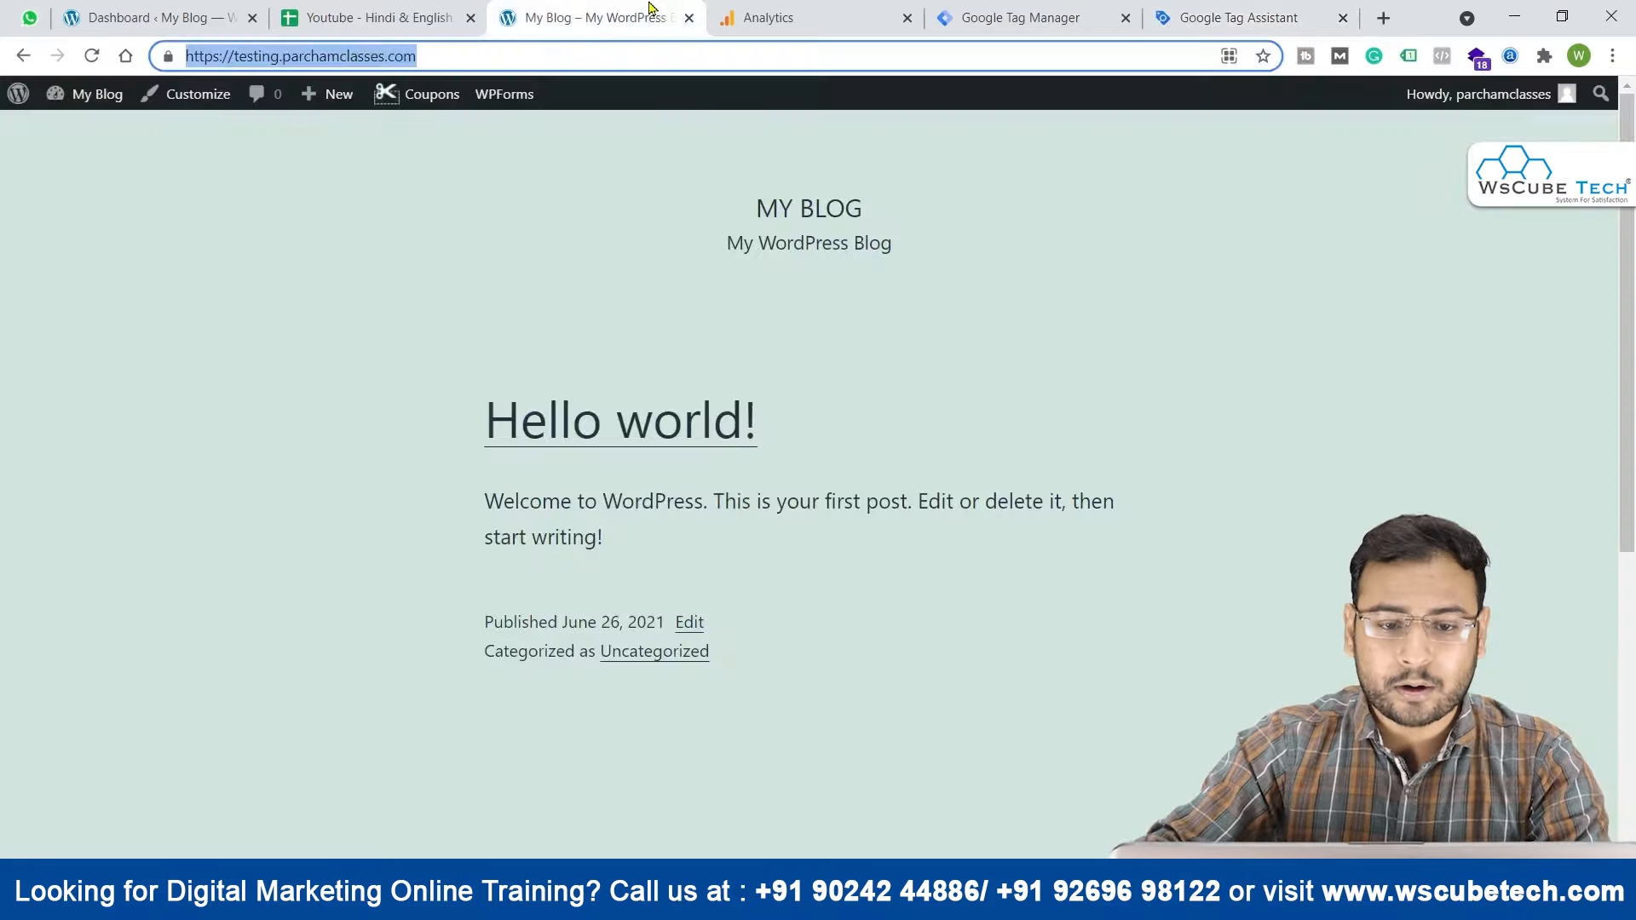
left_click(1286, 8)
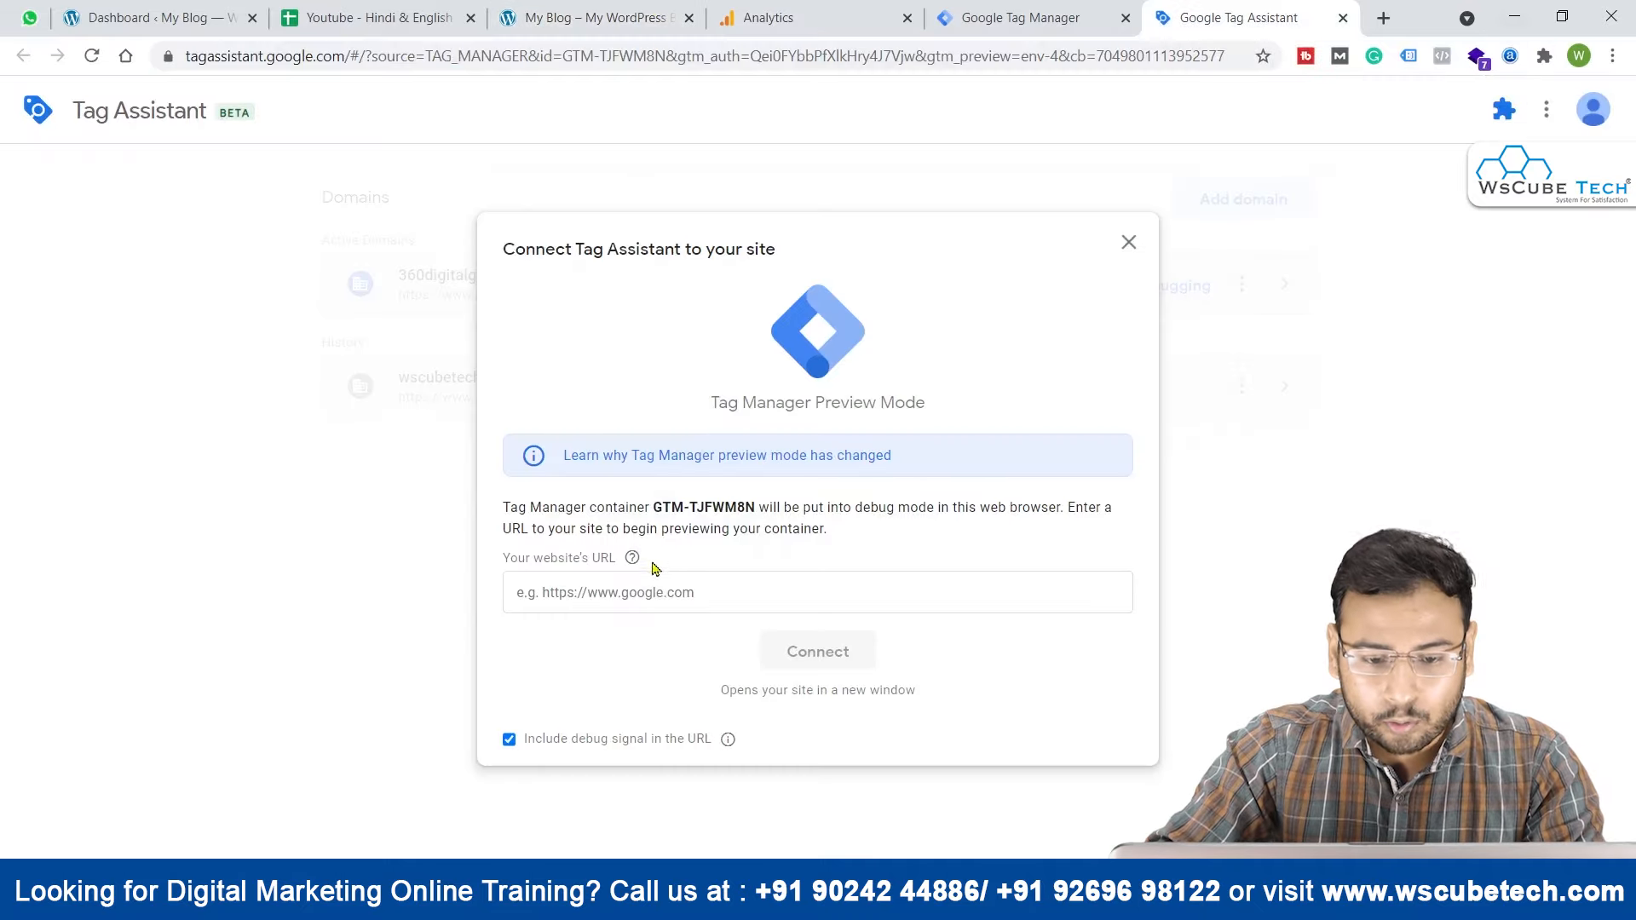
left_click(654, 589)
key("ctrl+v")
left_click(818, 651)
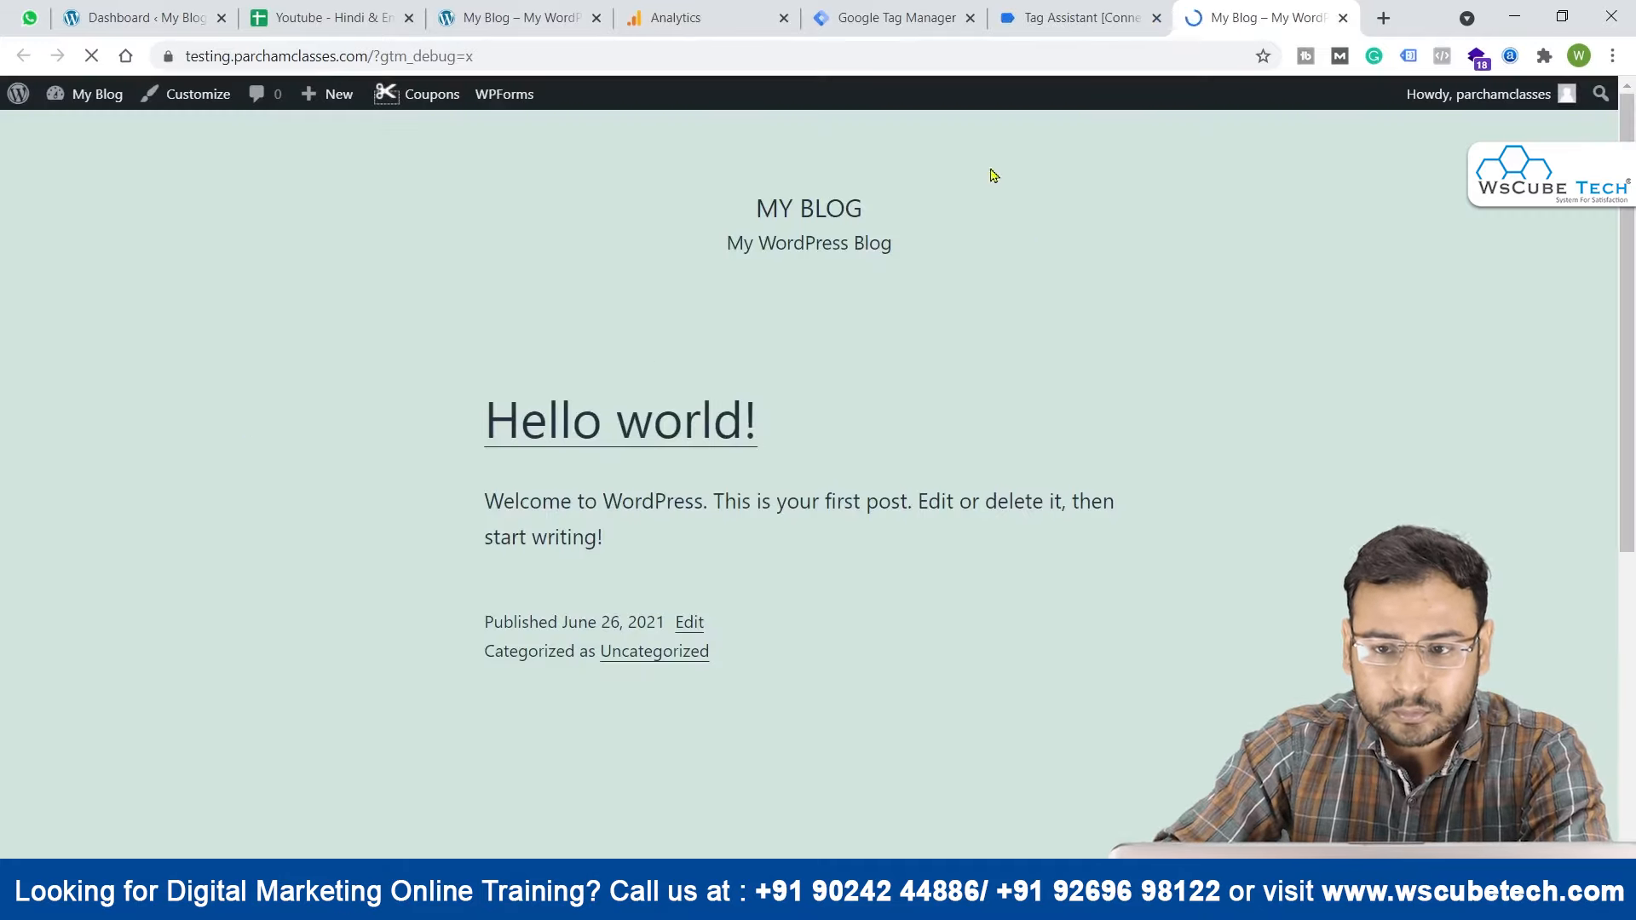
left_click(1115, 12)
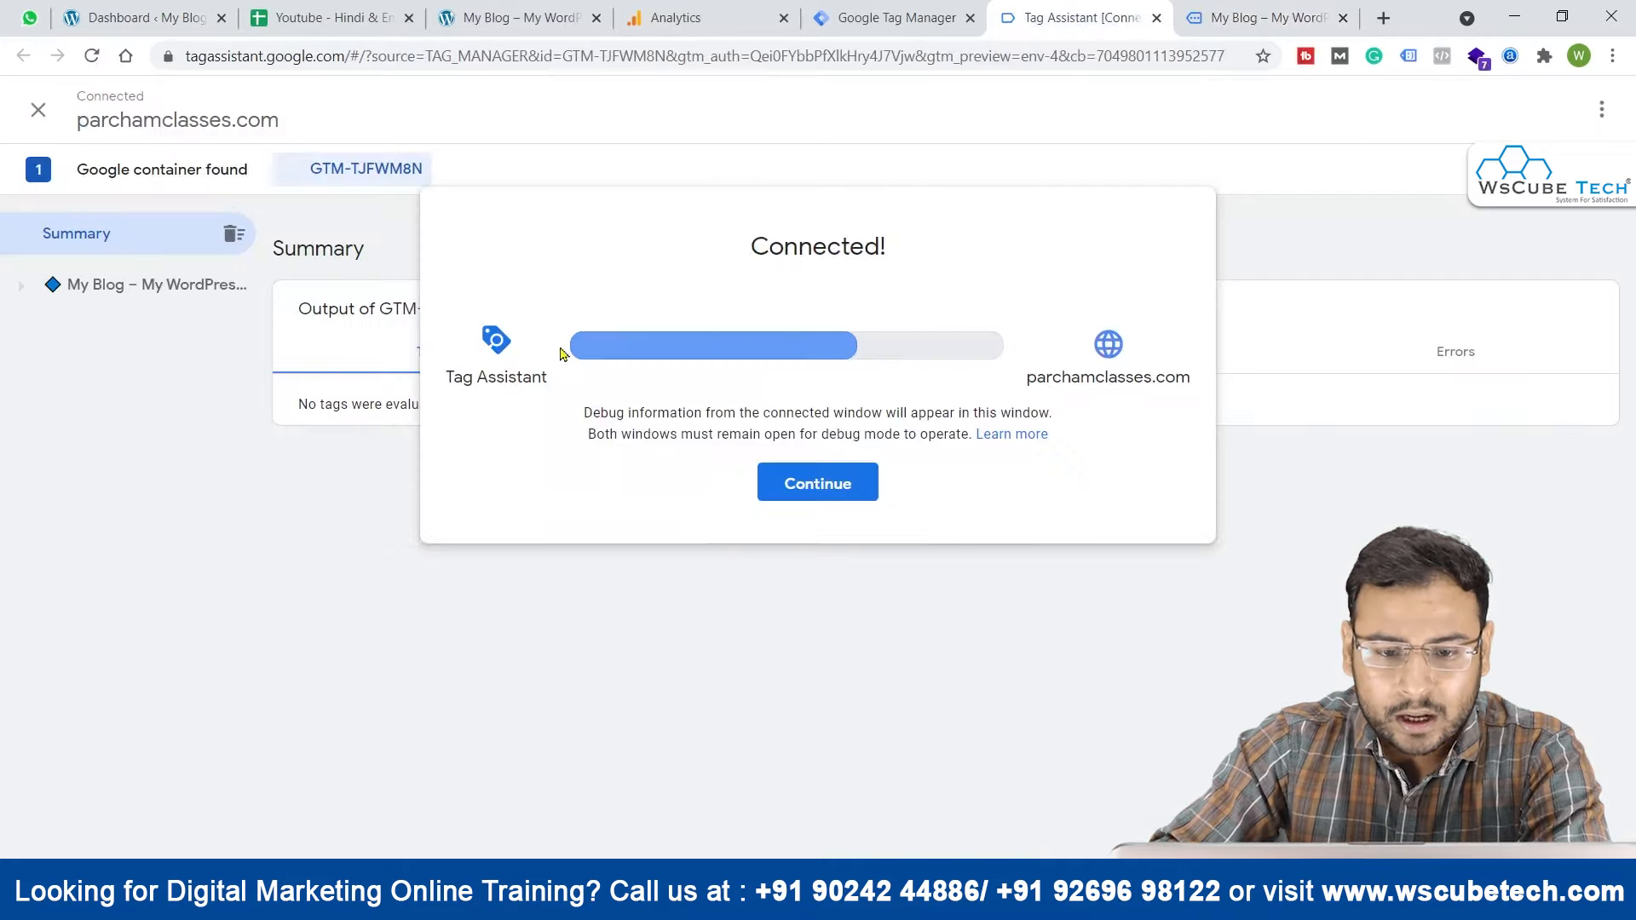
left_click(816, 479)
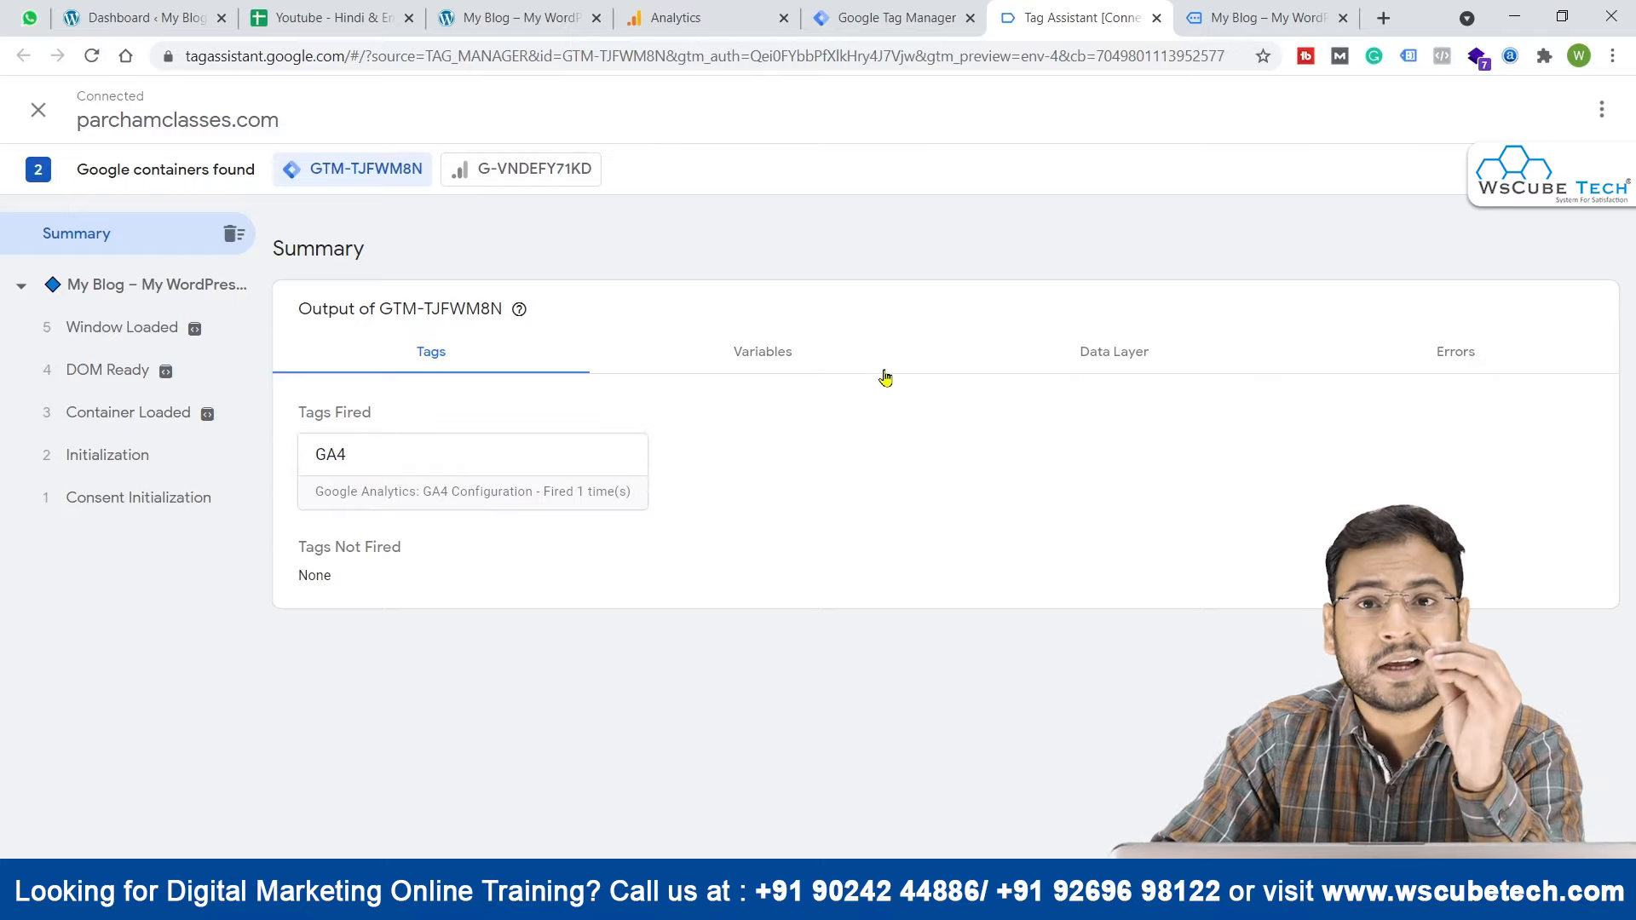
Step: Return to Google Tag Manager and publish the workspace changes to the Live environment as a version named Configured GA4
left_click(910, 24)
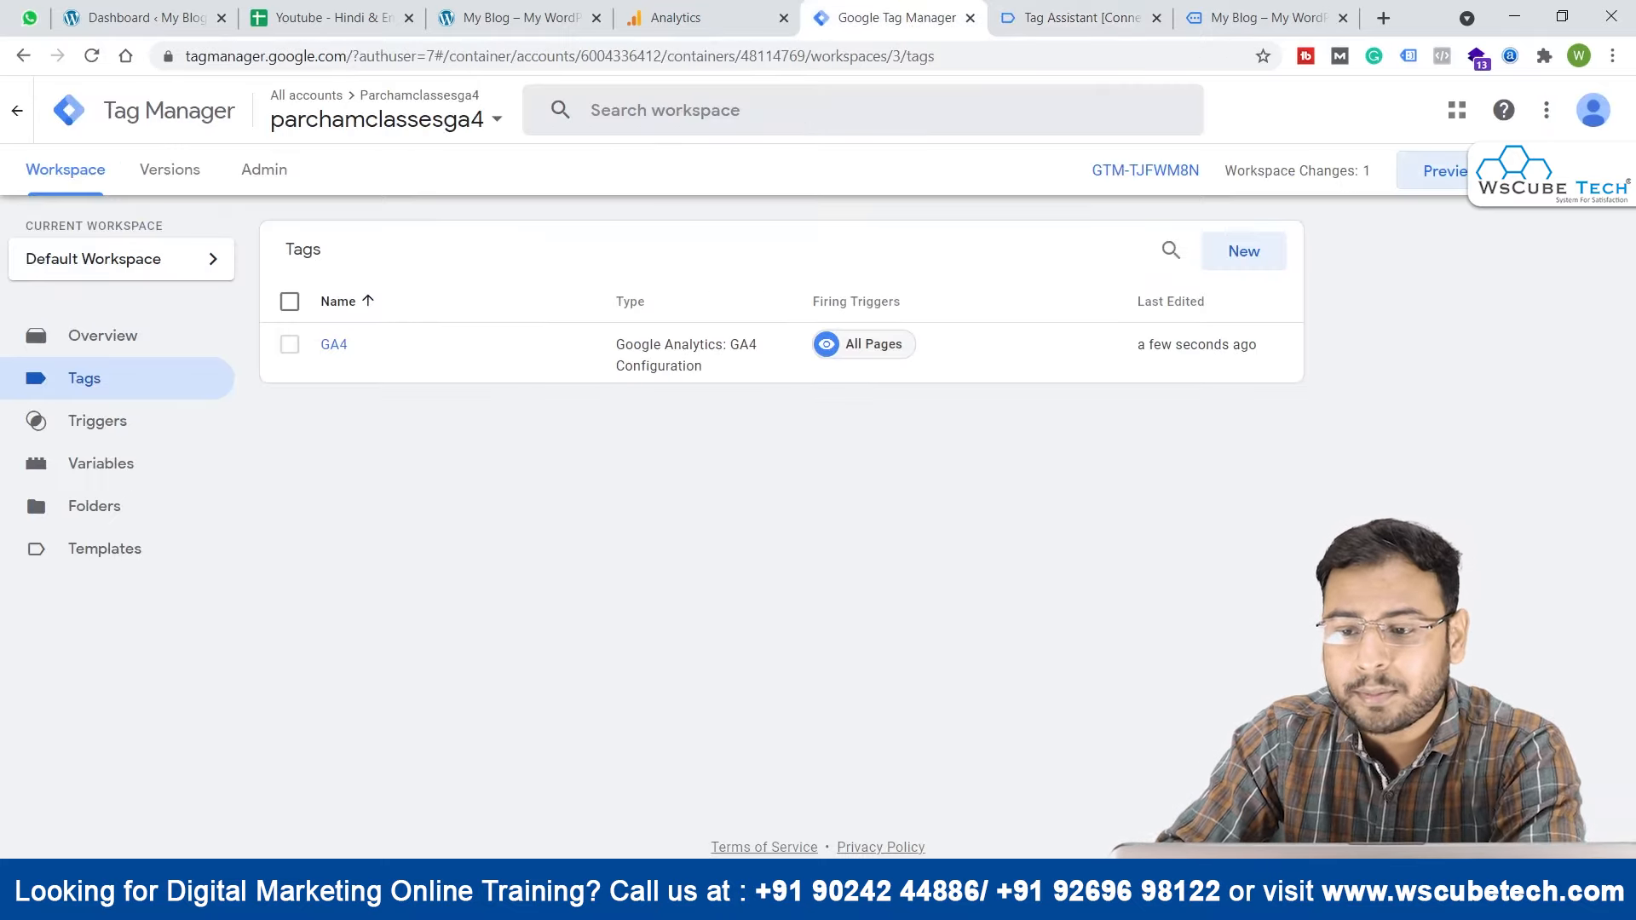
left_click(1560, 171)
left_click(621, 352)
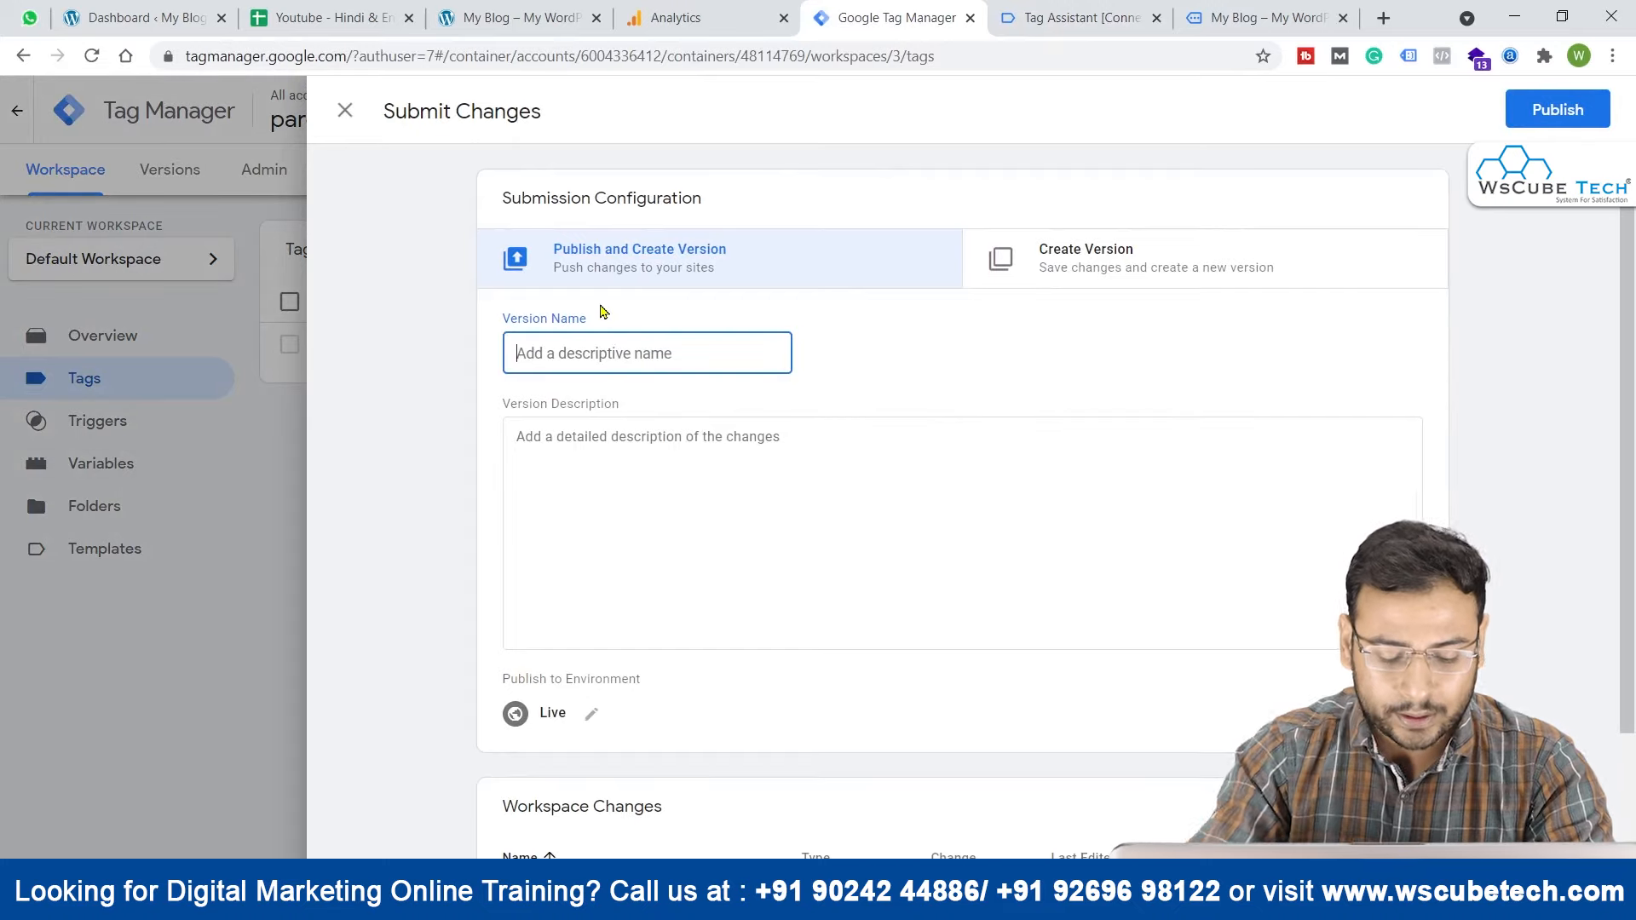
type("Configur")
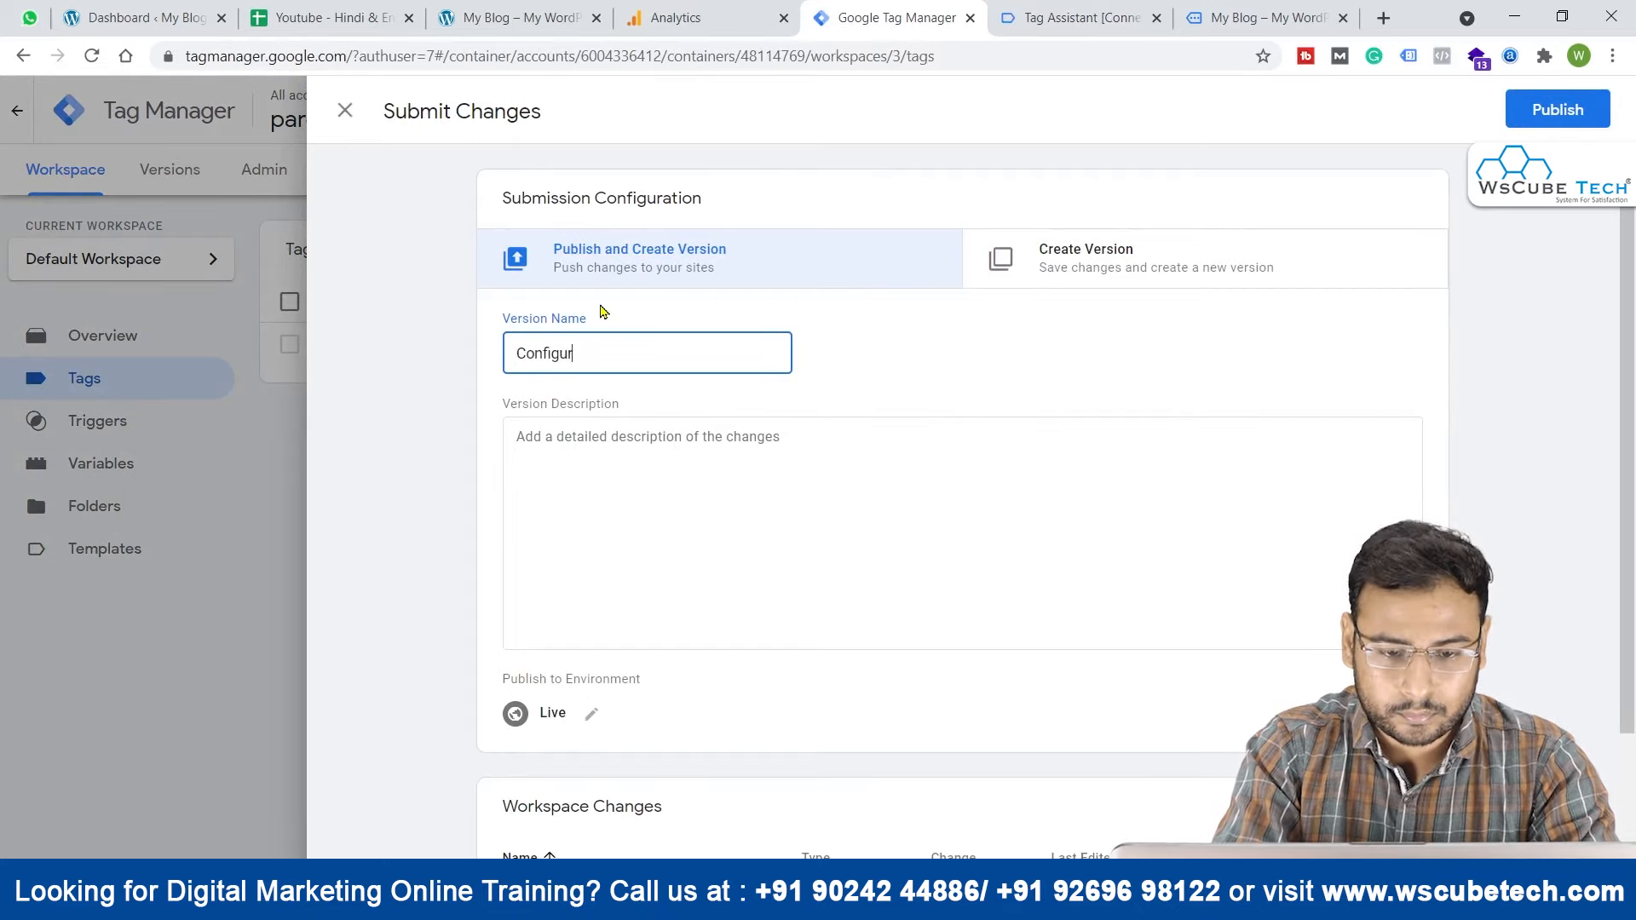
type("ed GA4")
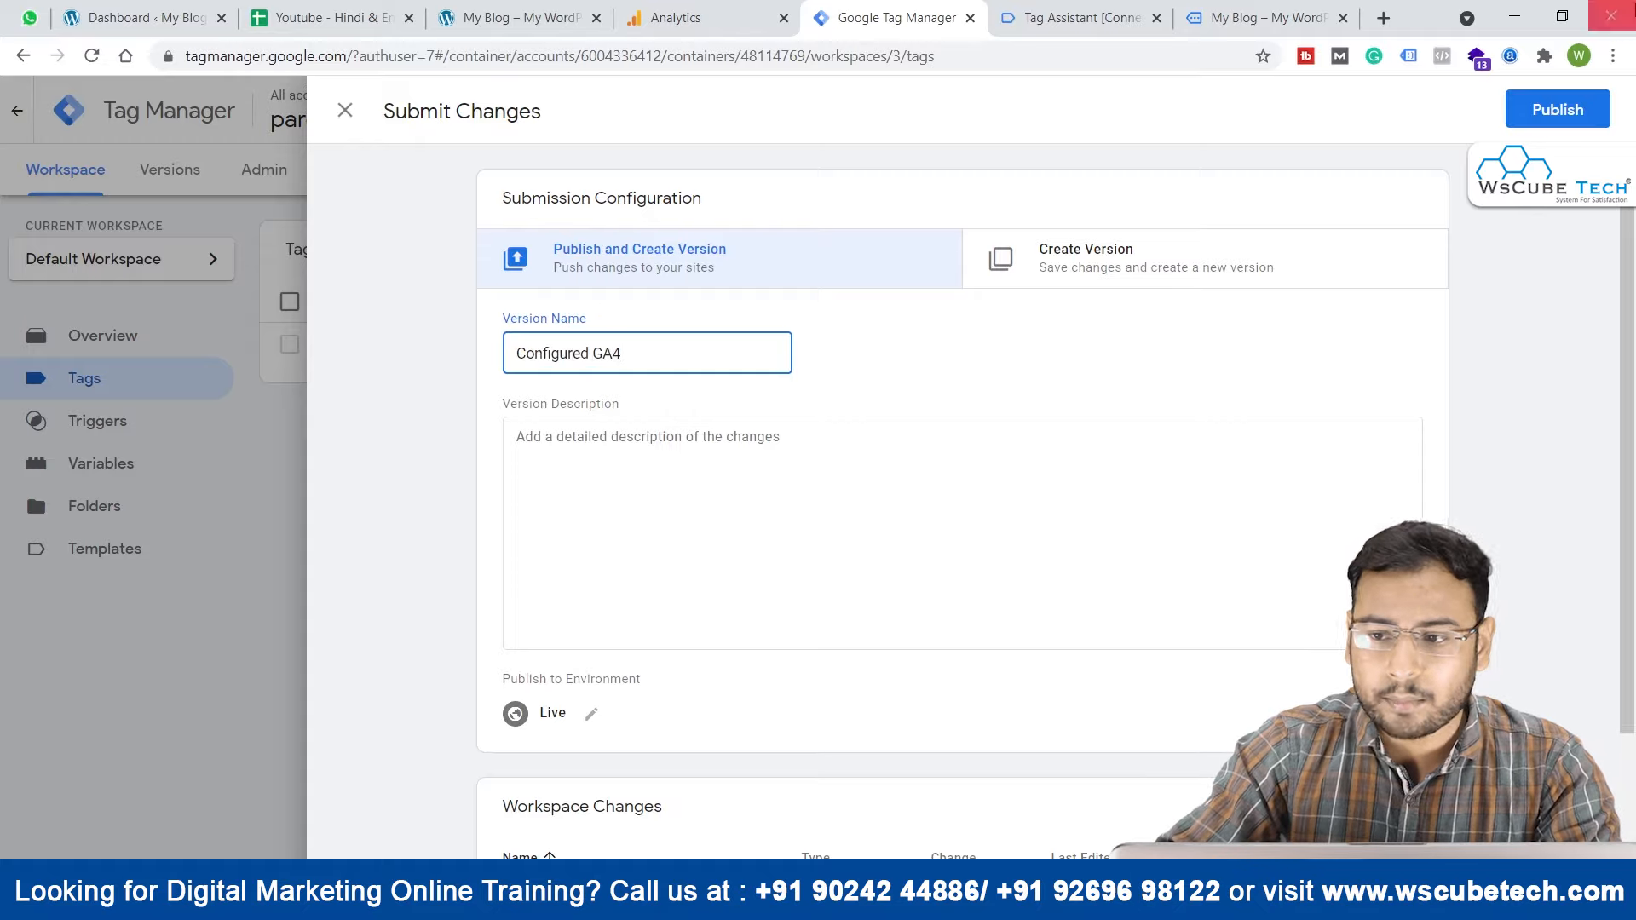
left_click(1542, 123)
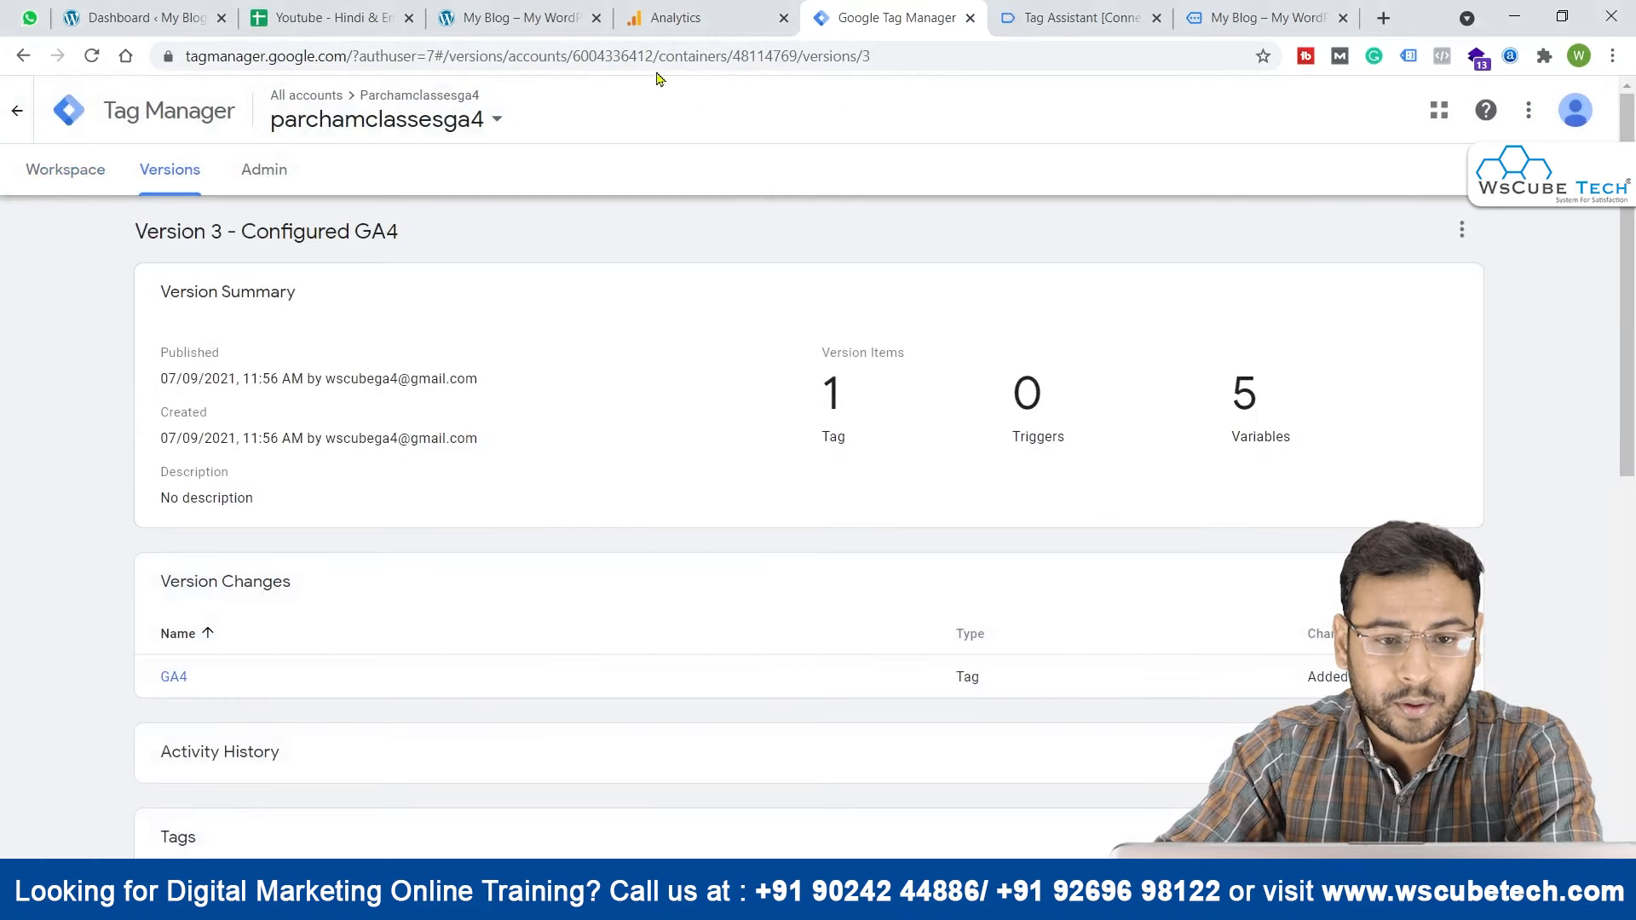
Step: Switch to Google Analytics, recheck the Google Tag Manager tagging instructions, and close the web stream details
left_click(672, 17)
scroll(967, 514, "down", 5)
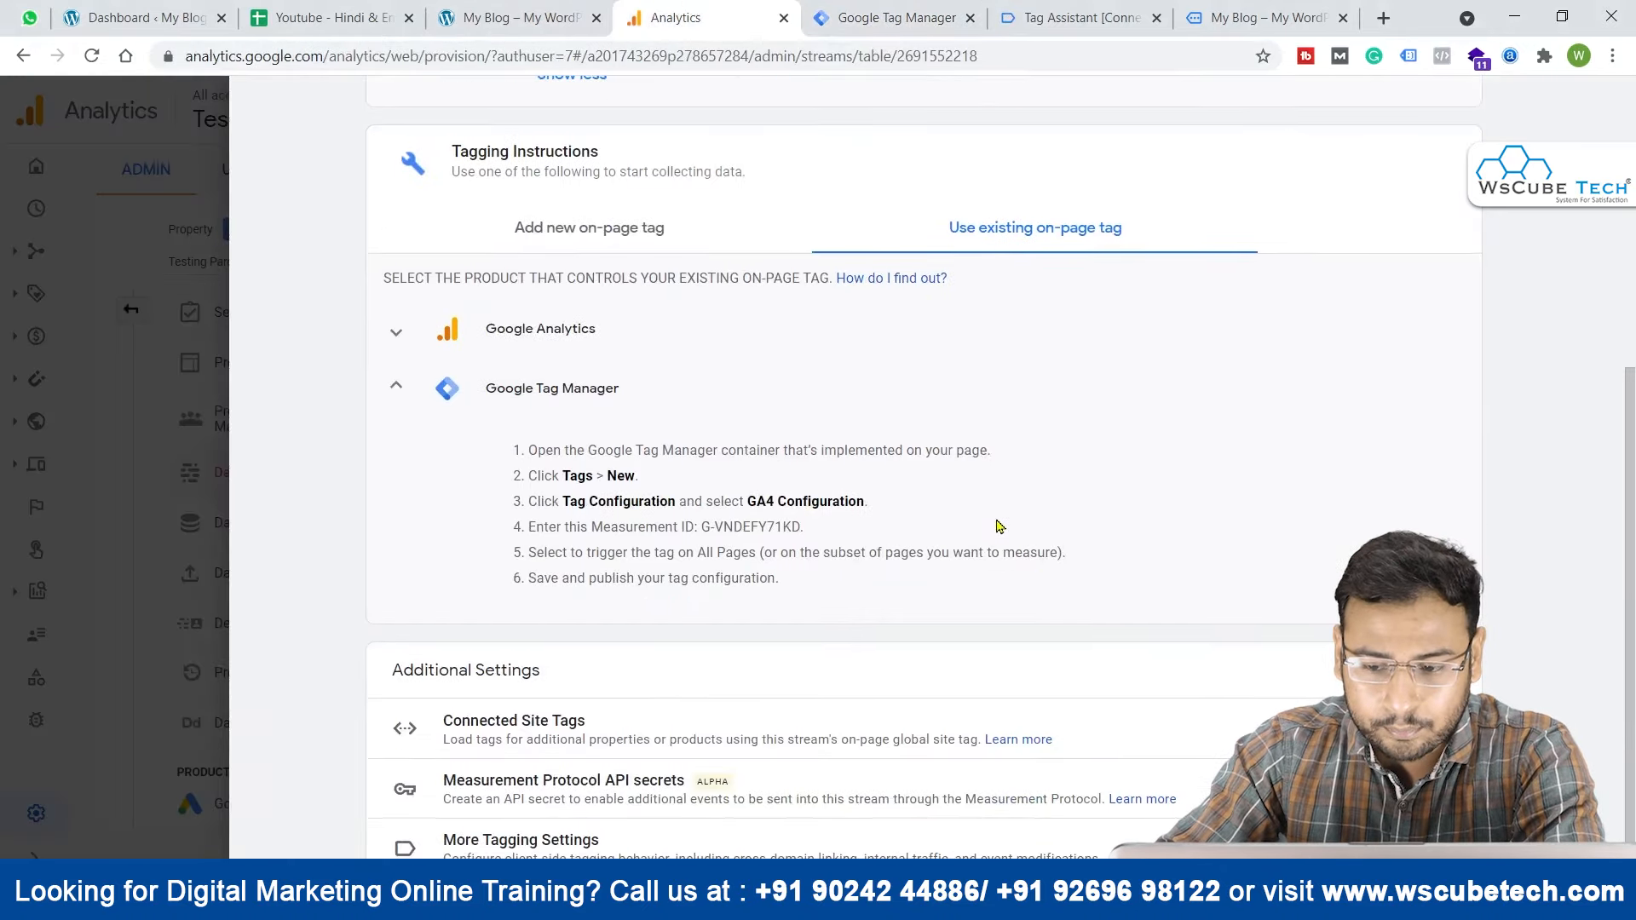
scroll(998, 526, "up", 5)
scroll(1047, 466, "down", 5)
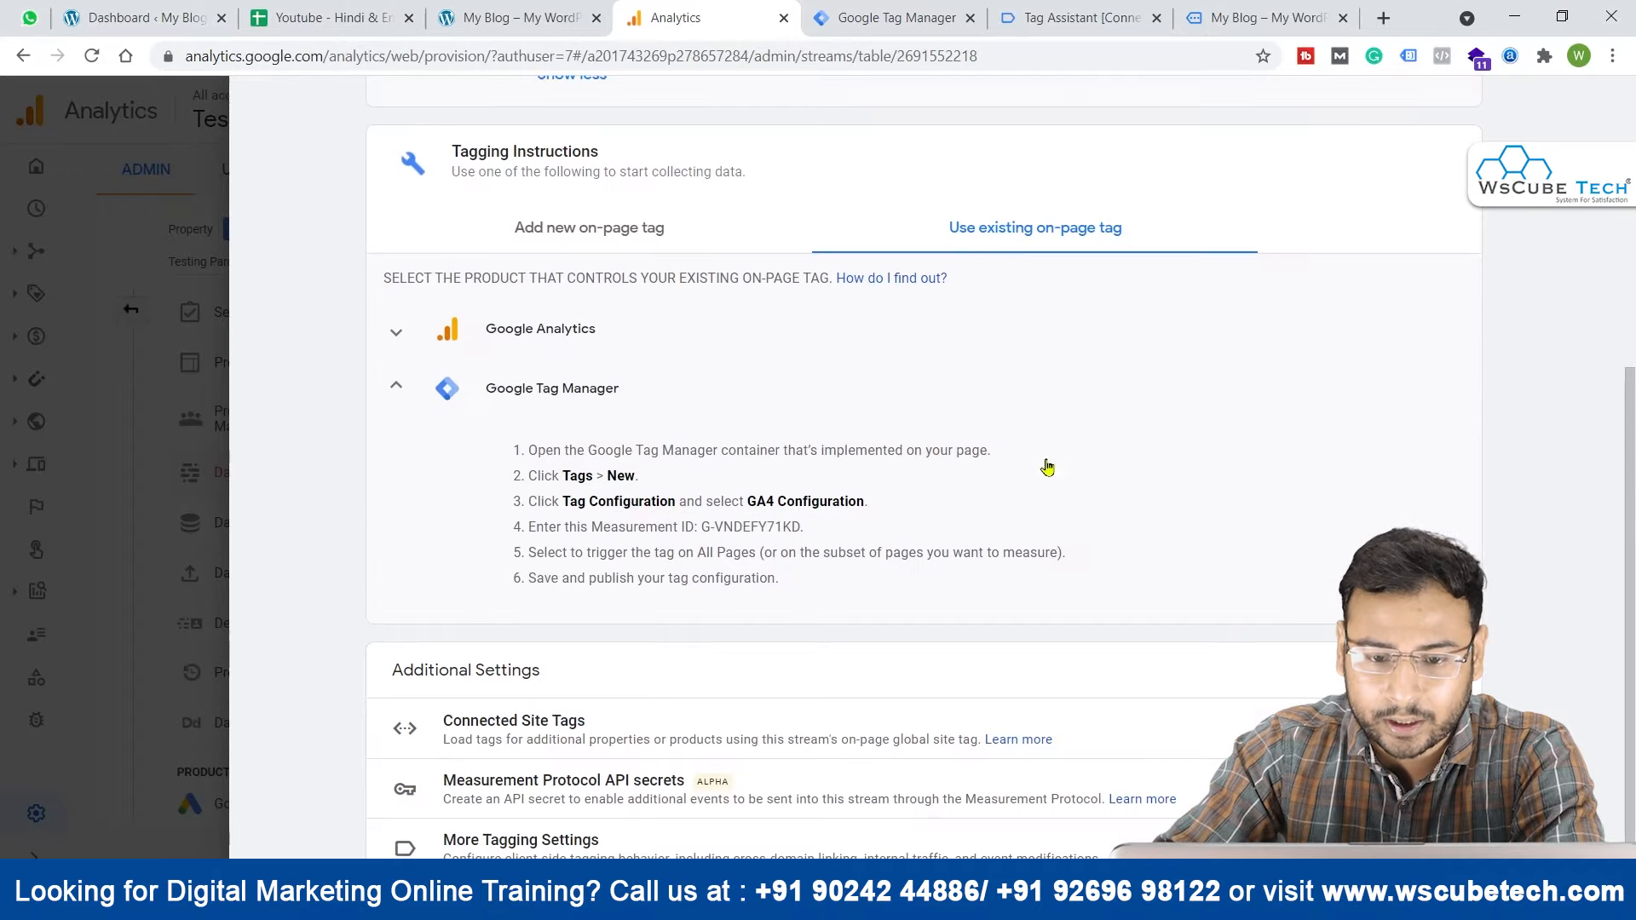
left_click(35, 247)
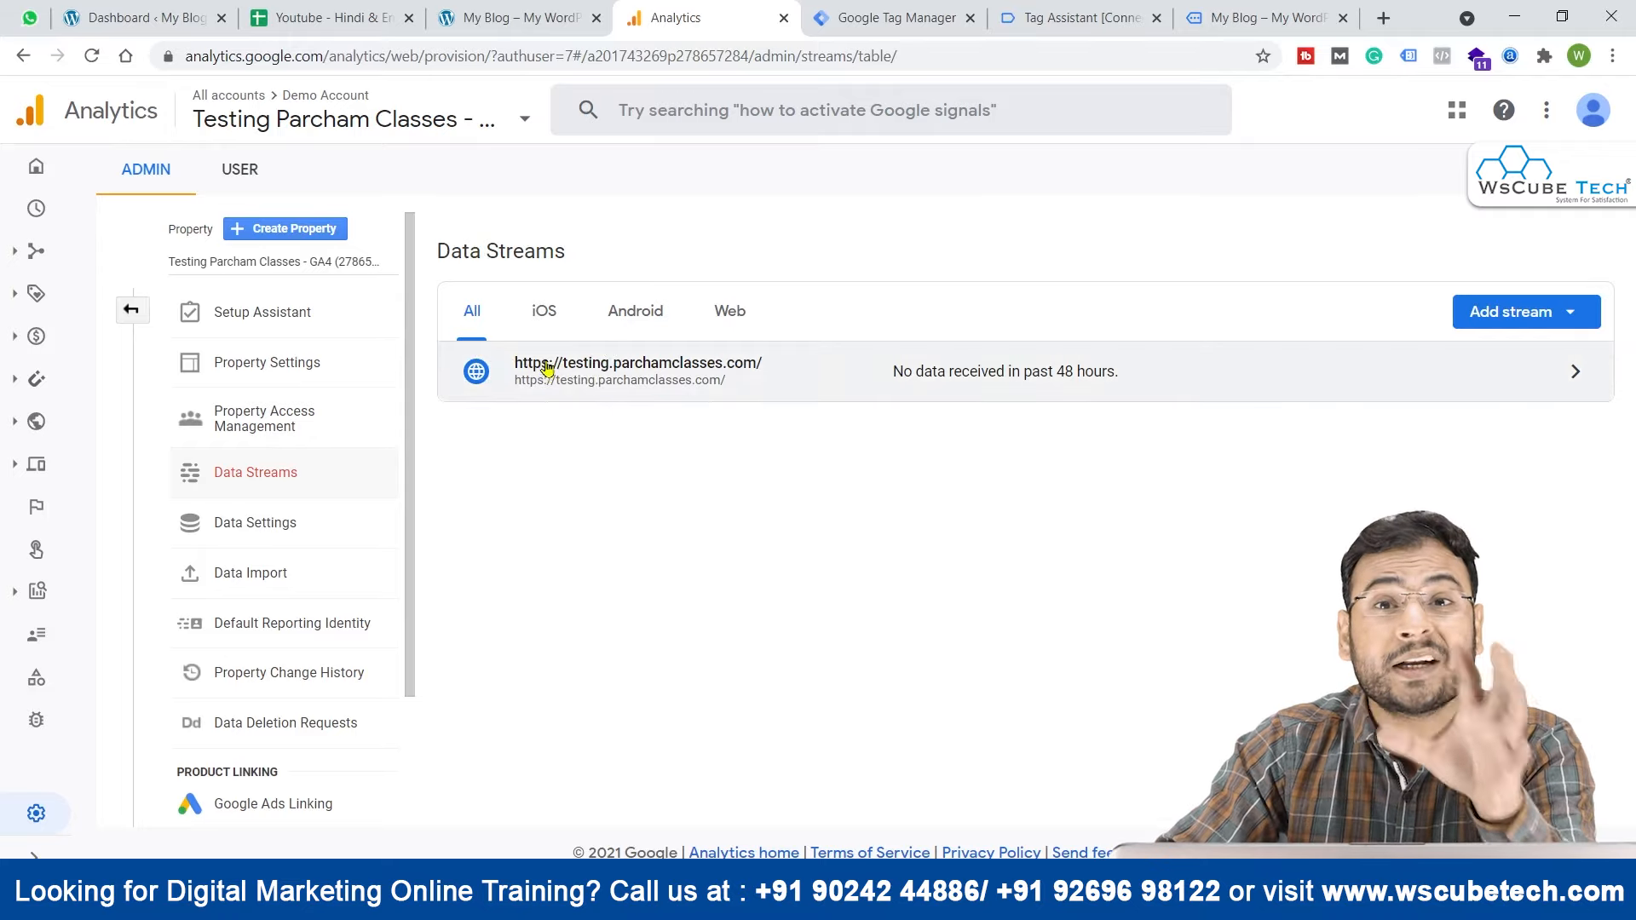
Step: Examine the data streams list filtered by iOS, Android, Web and all platforms, finishing on Web
left_click(546, 313)
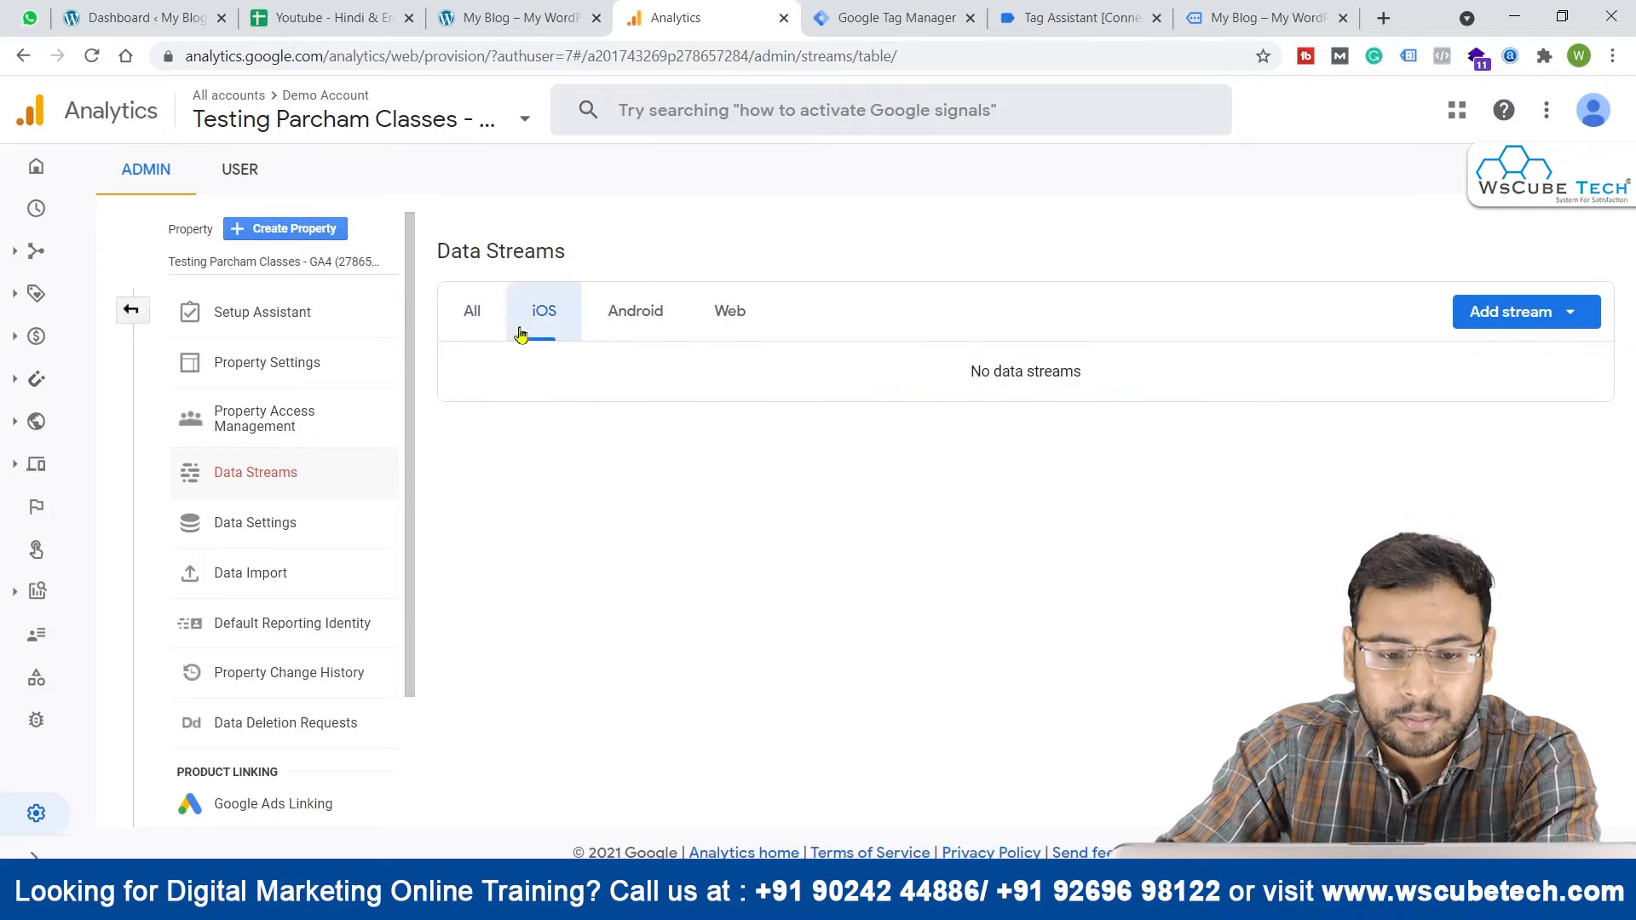
left_click(656, 310)
left_click(726, 311)
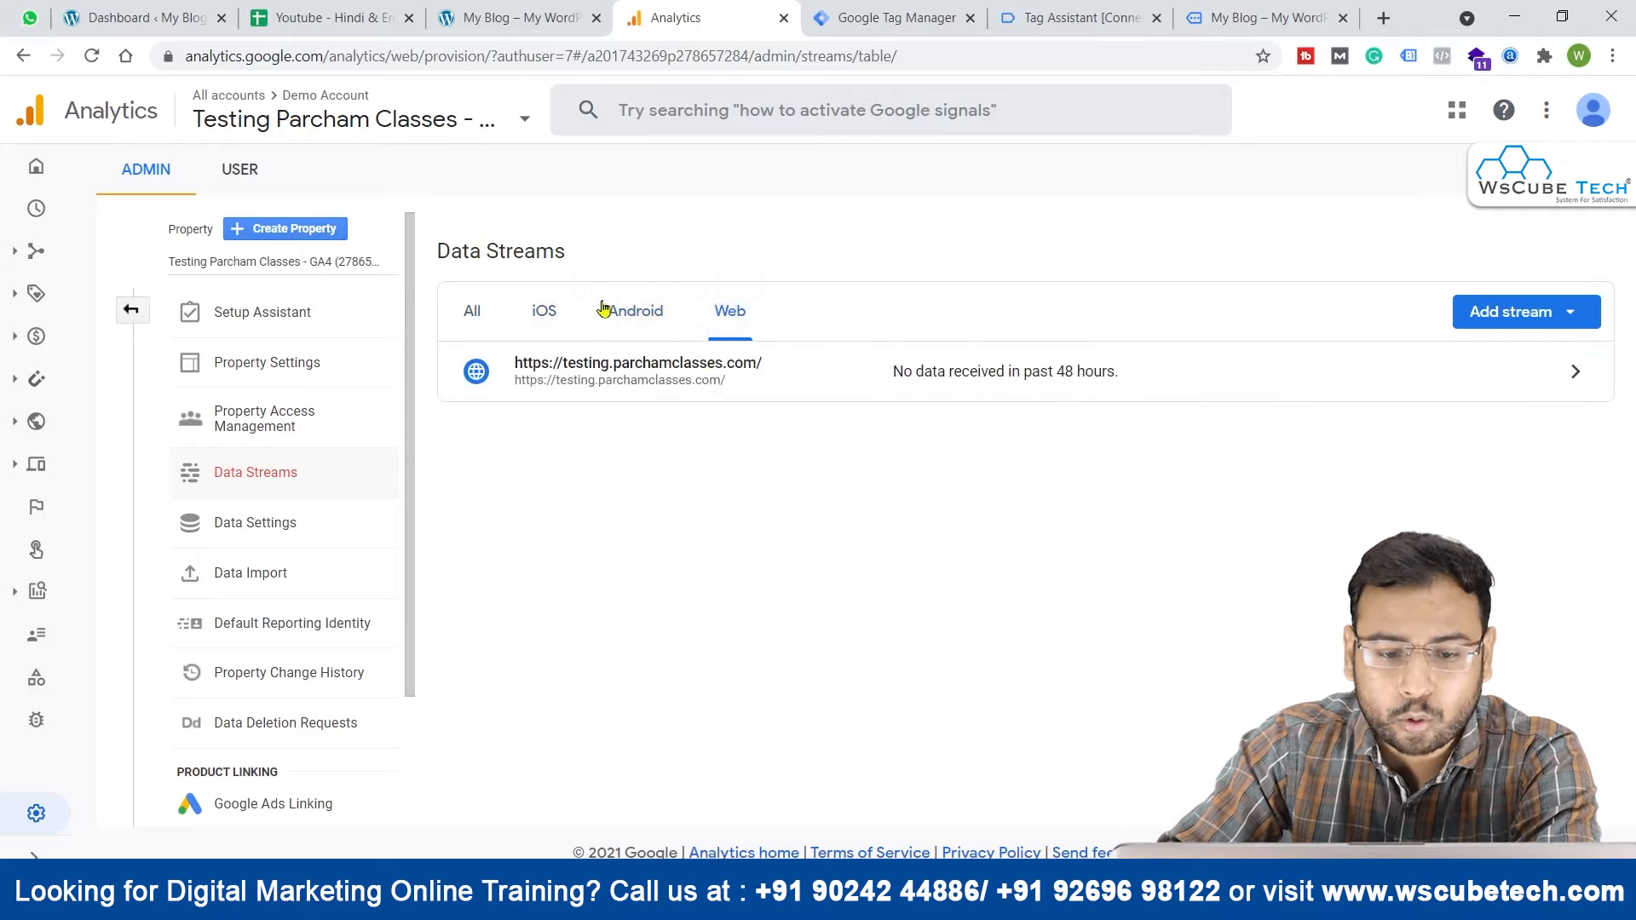
left_click(471, 311)
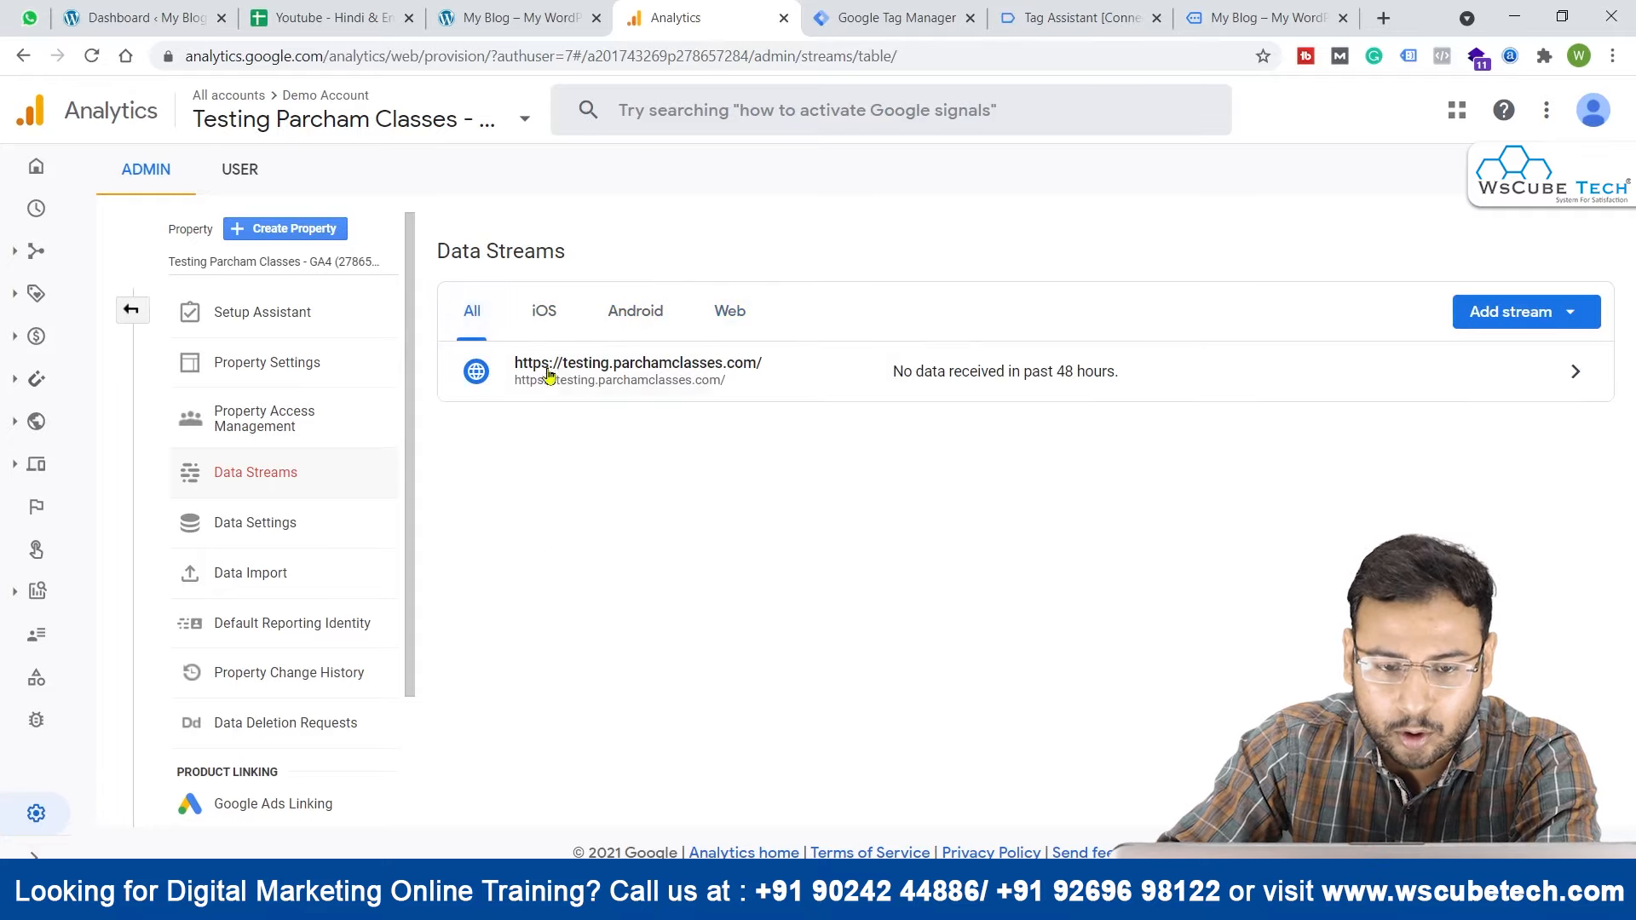
left_click(722, 317)
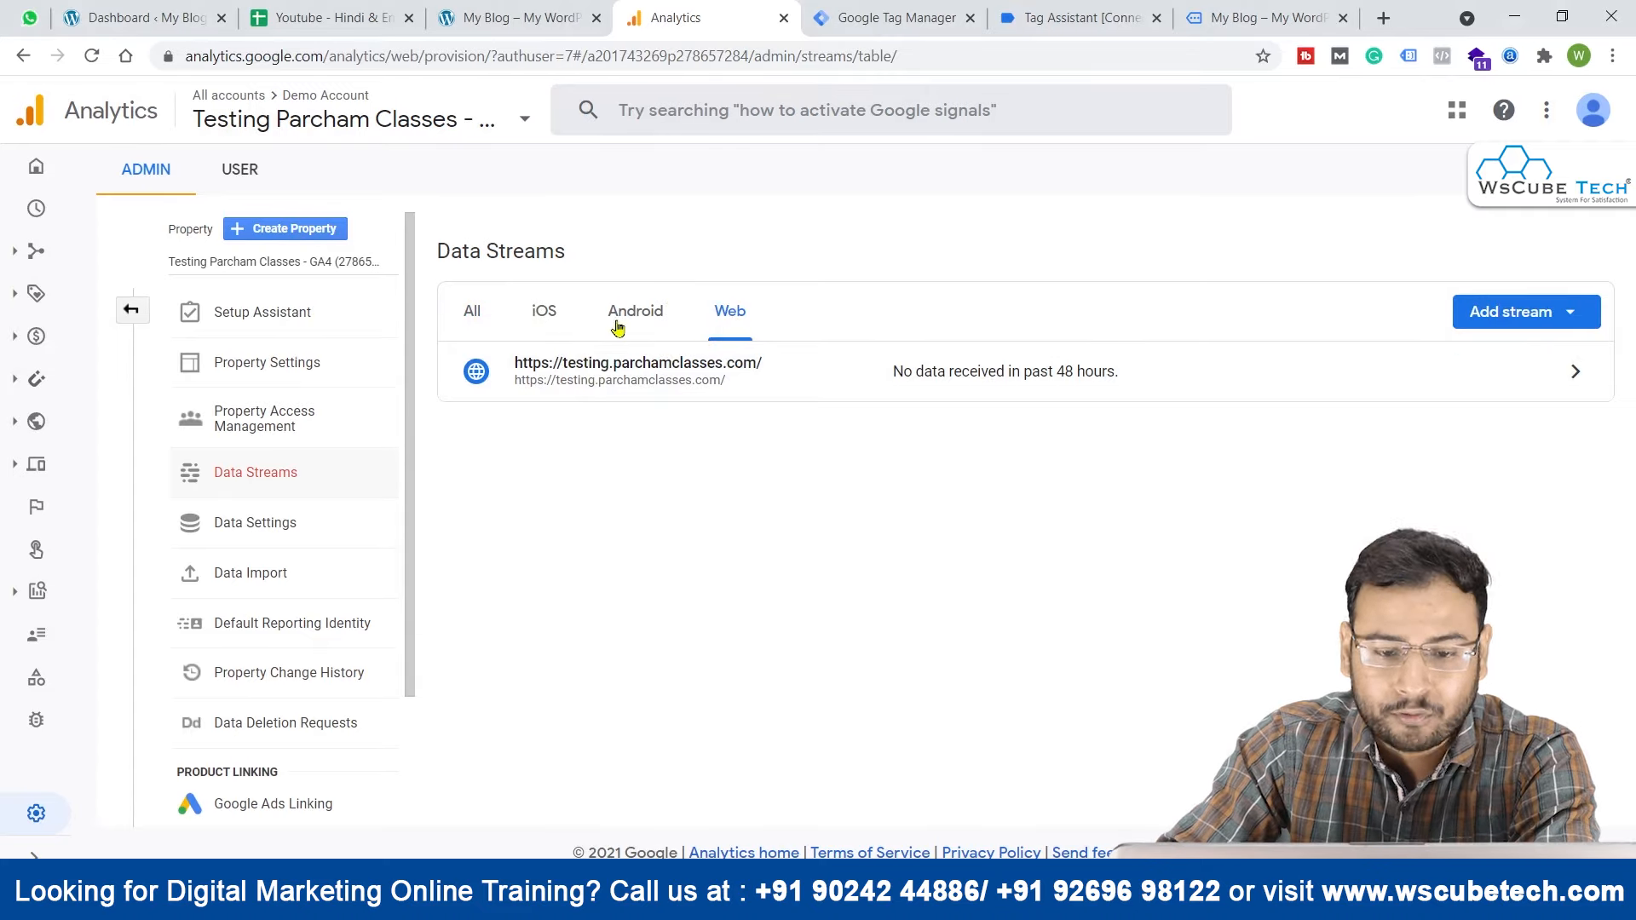
Step: Leave the data streams settings, show the GA4 property's Realtime overview, and look through the available report sections
left_click(145, 311)
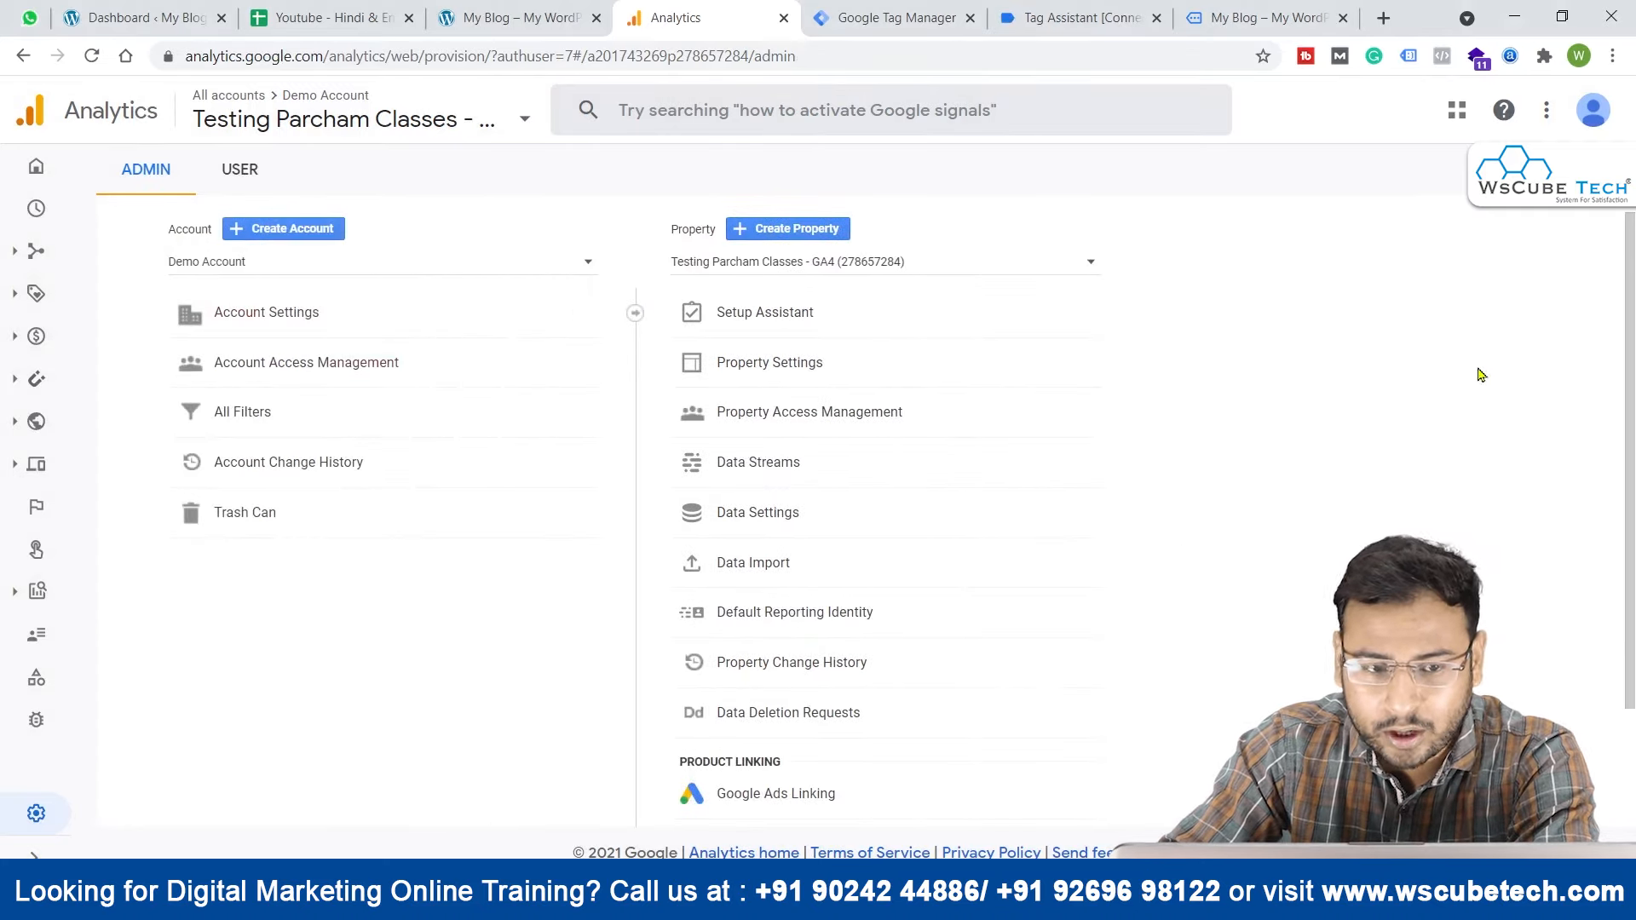
left_click(37, 213)
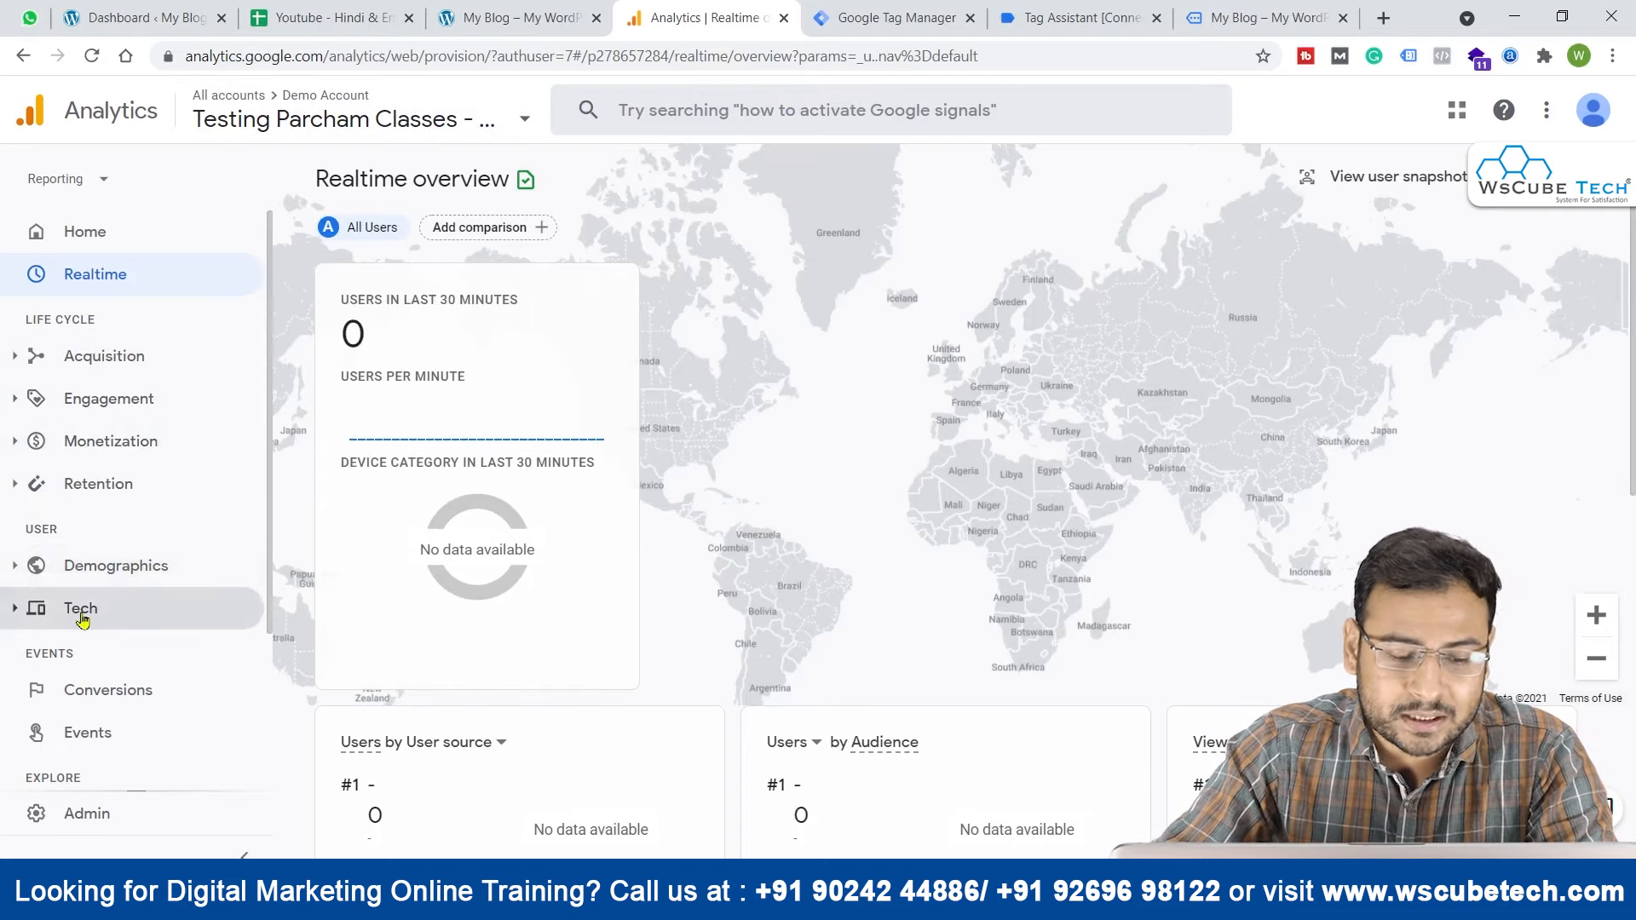
scroll(170, 381, "down", 3)
scroll(171, 613, "up", 3)
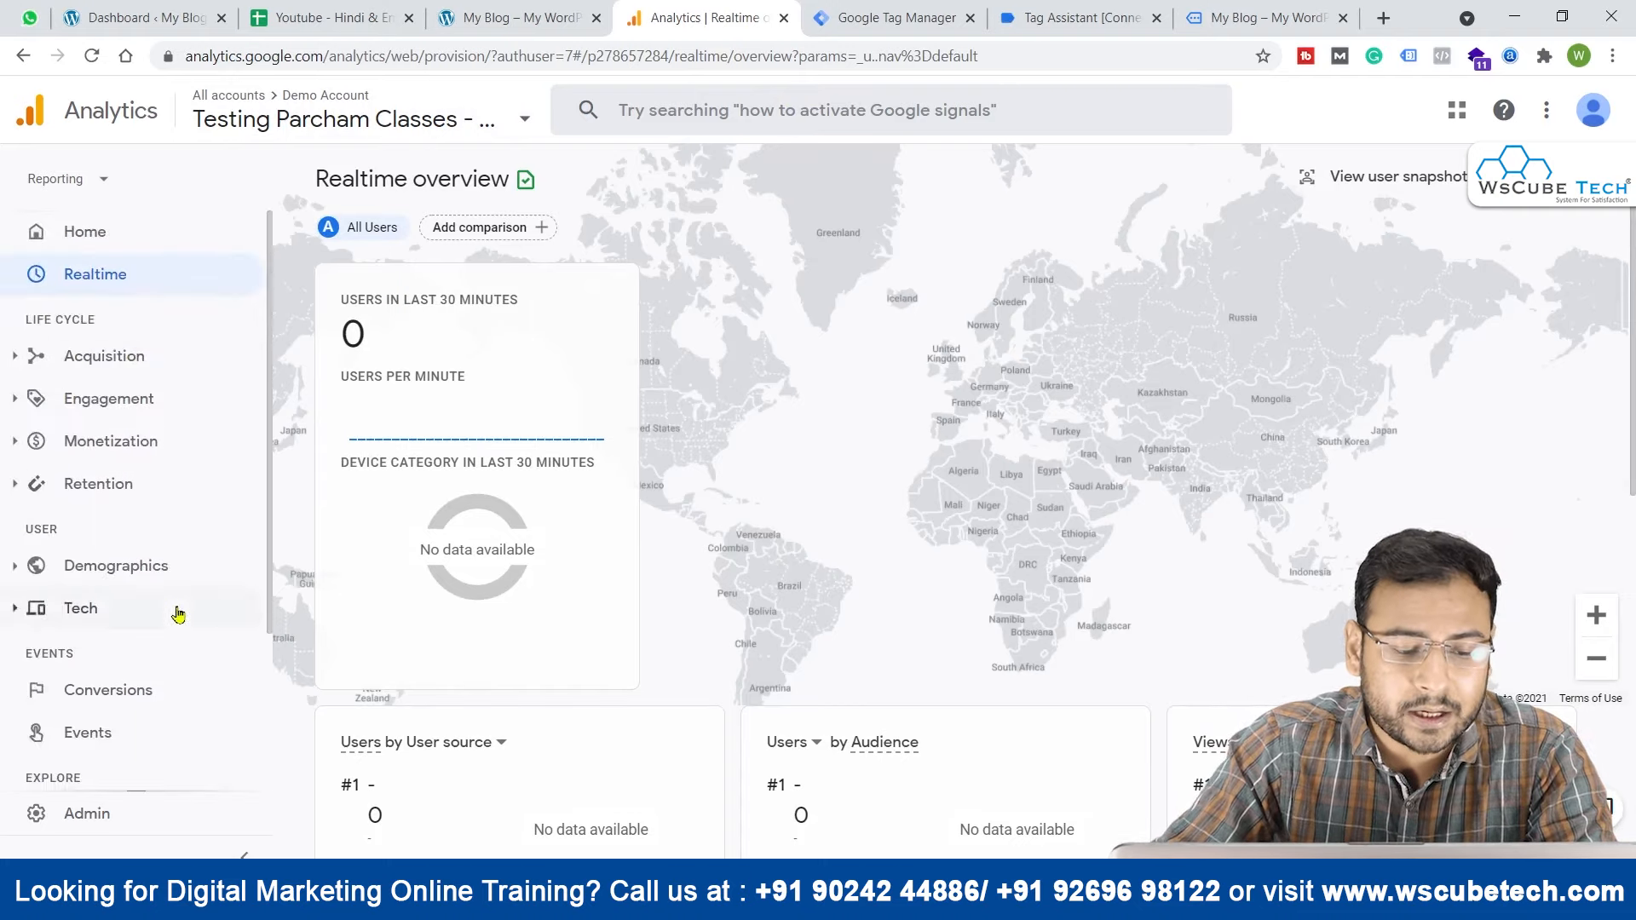
Step: Switch to the All Web Site Data view of the Testing Parcham Classes Universal Analytics property, and dismiss the mobile app announcement
left_click(87, 821)
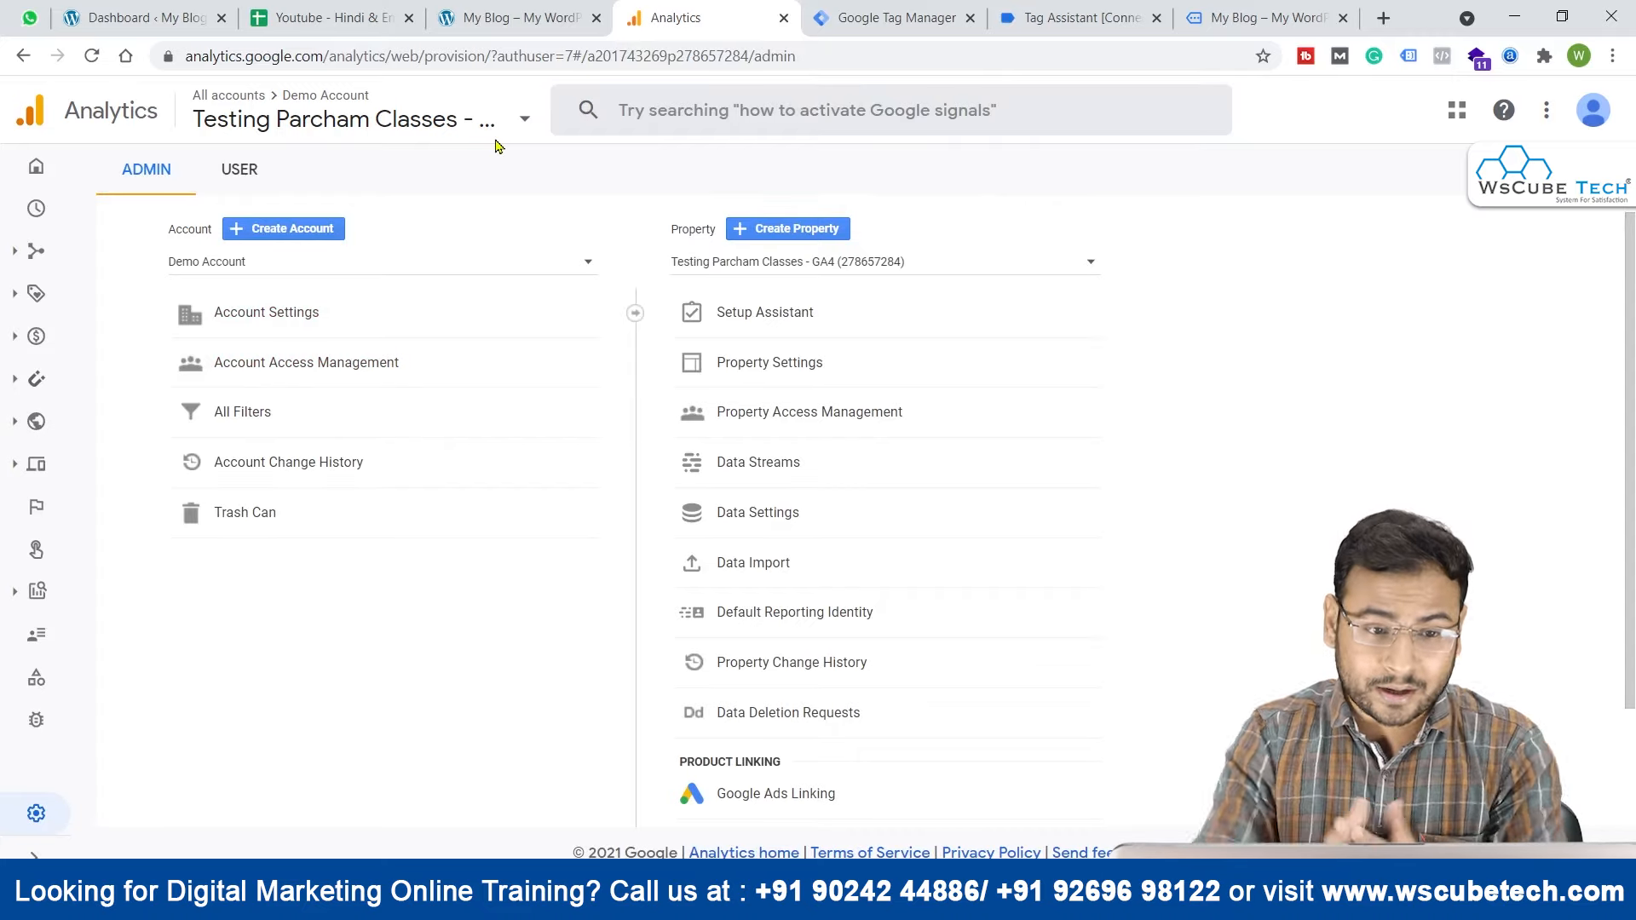
left_click(439, 121)
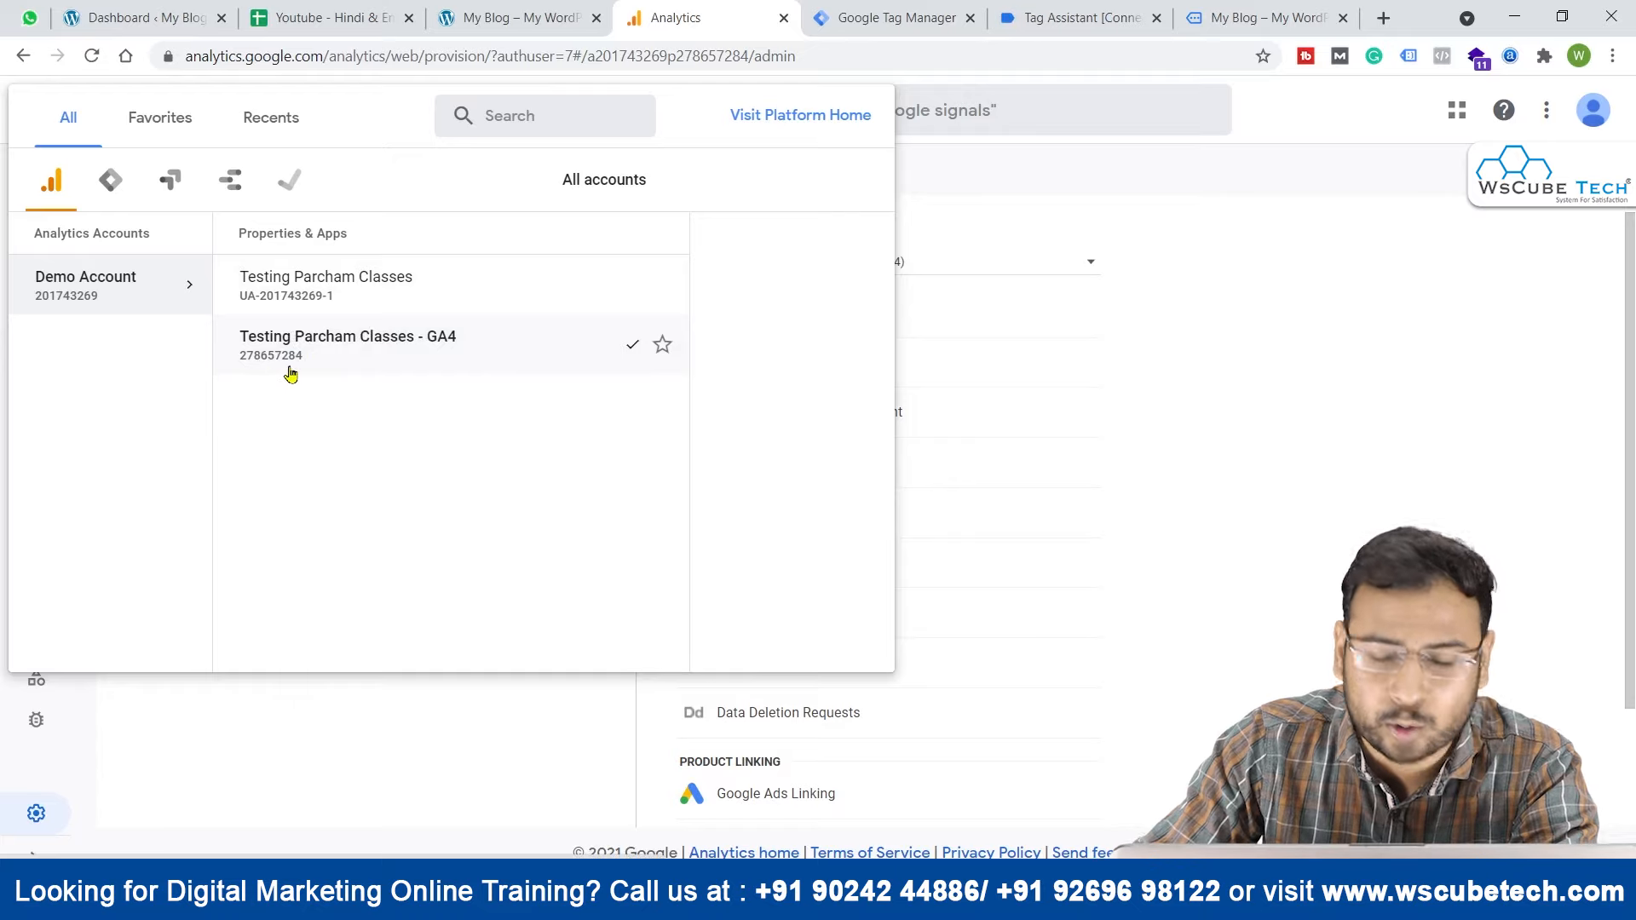
left_click(303, 282)
left_click(544, 303)
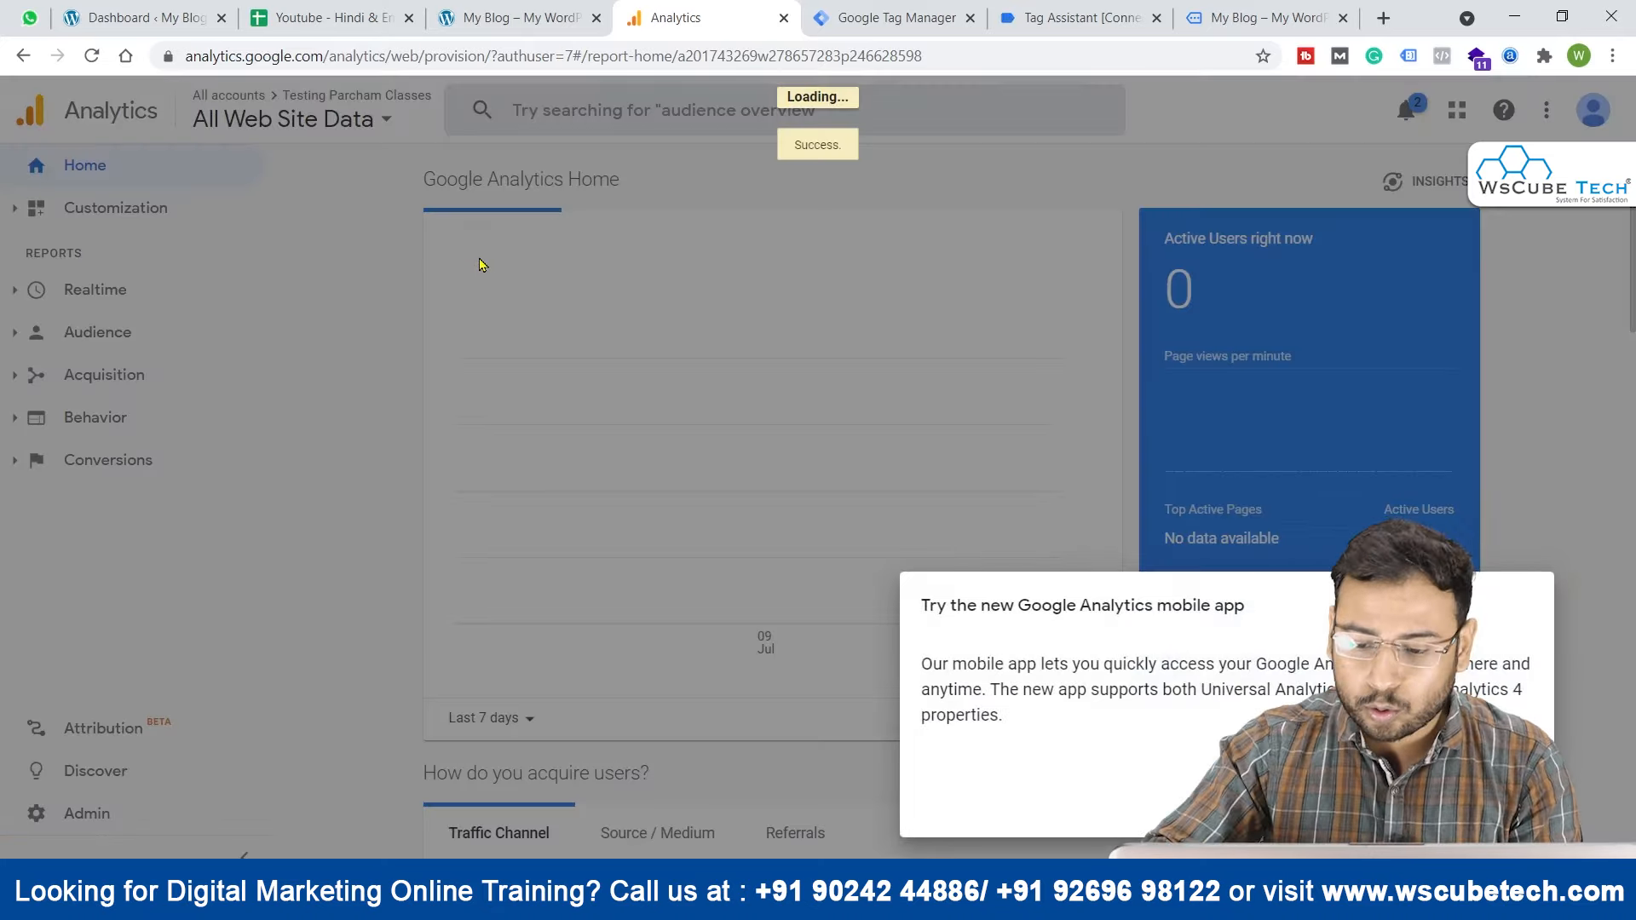
left_click(813, 468)
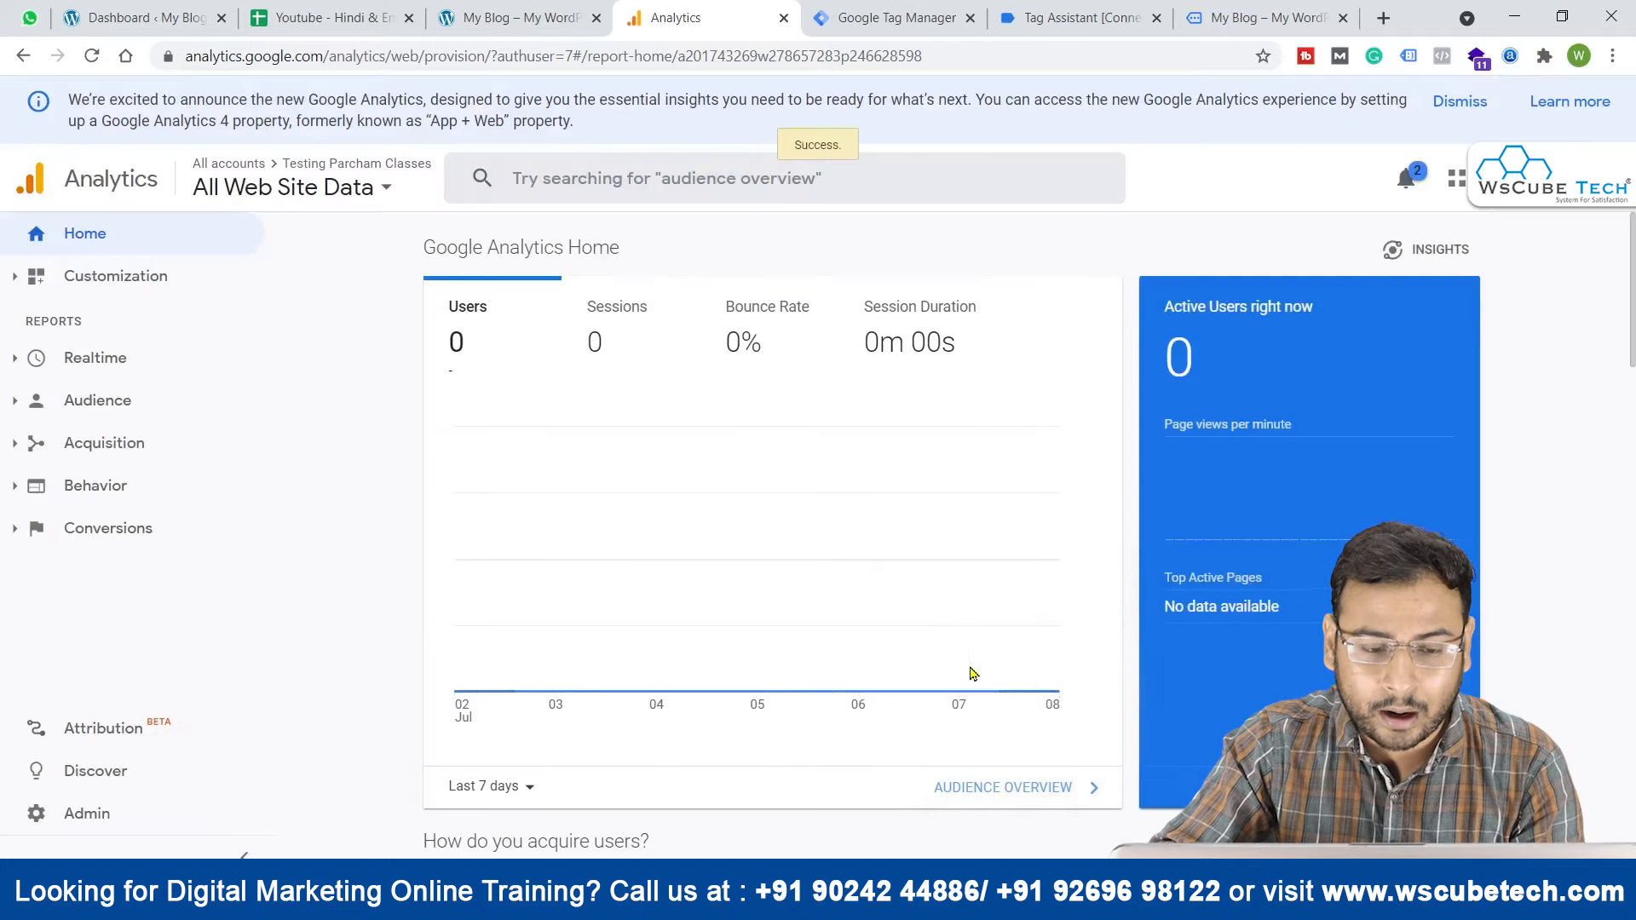